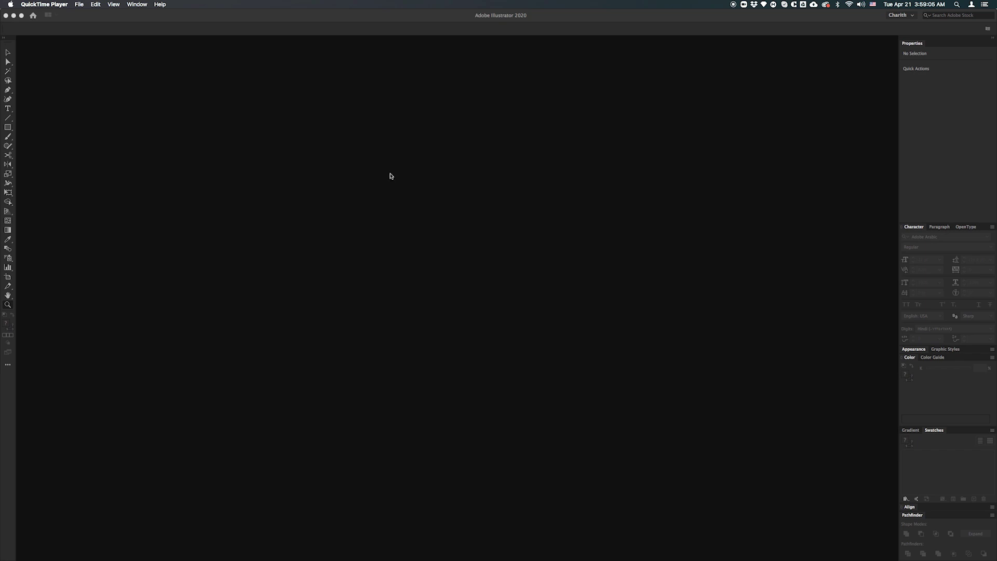
Step: Create a new document from the 4000 x 4000 px custom preset
{"action": "key", "text": "super+n"}
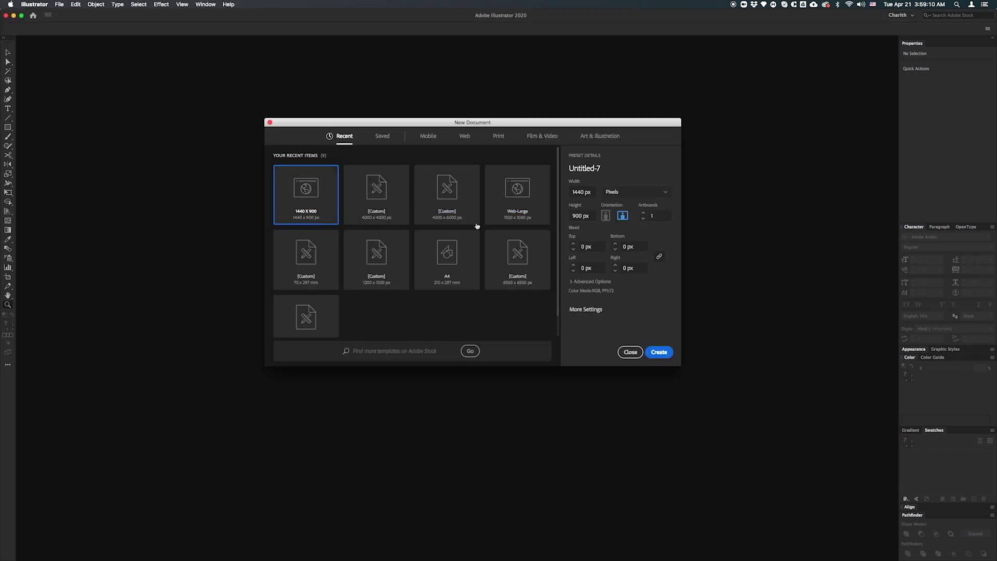
{"action": "left_click", "coordinate": [377, 210]}
{"action": "left_click", "coordinate": [665, 355]}
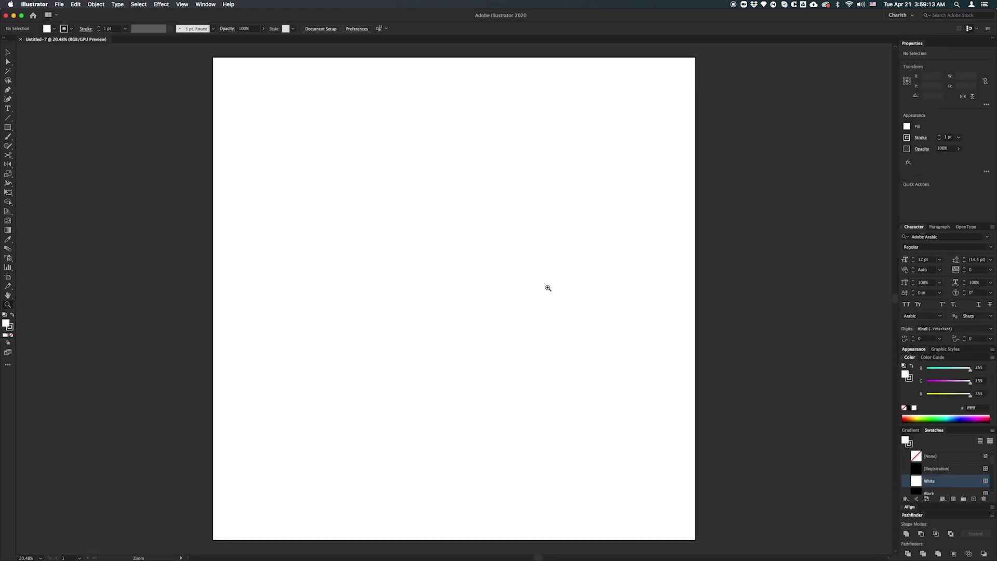
{"action": "left_click_drag", "start_coordinate": [558, 282], "coordinate": [564, 275]}
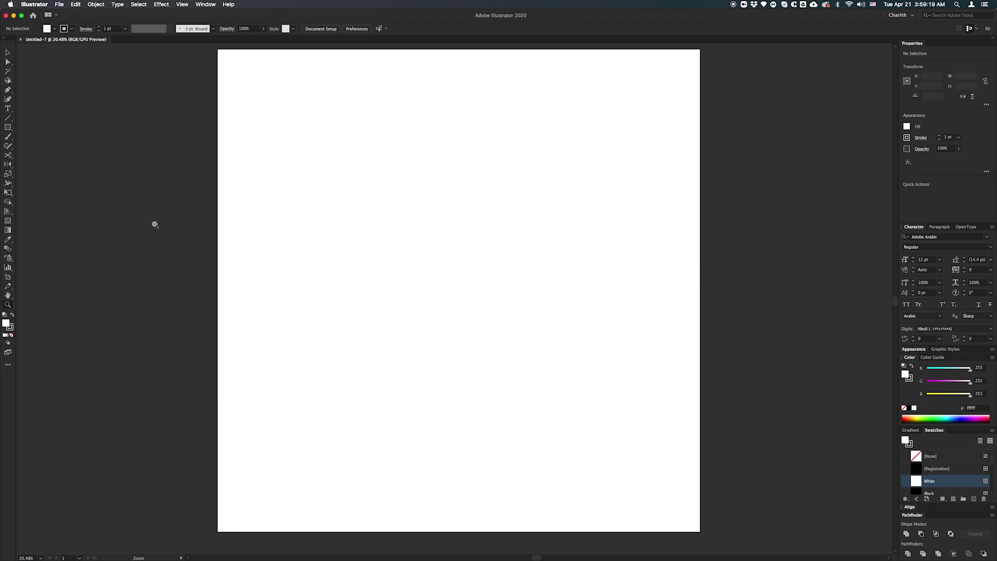
Step: Draw a 600 × 600 px circle with a 1 pt stroke and no fill, positioned in the artboard's upper middle
{"action": "left_click", "coordinate": [8, 128]}
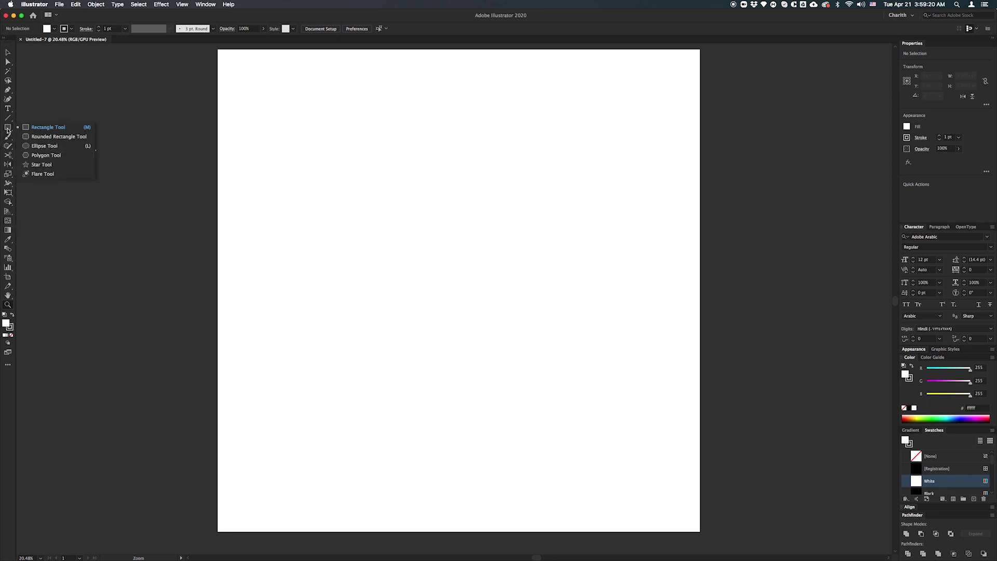
{"action": "left_click", "coordinate": [41, 147]}
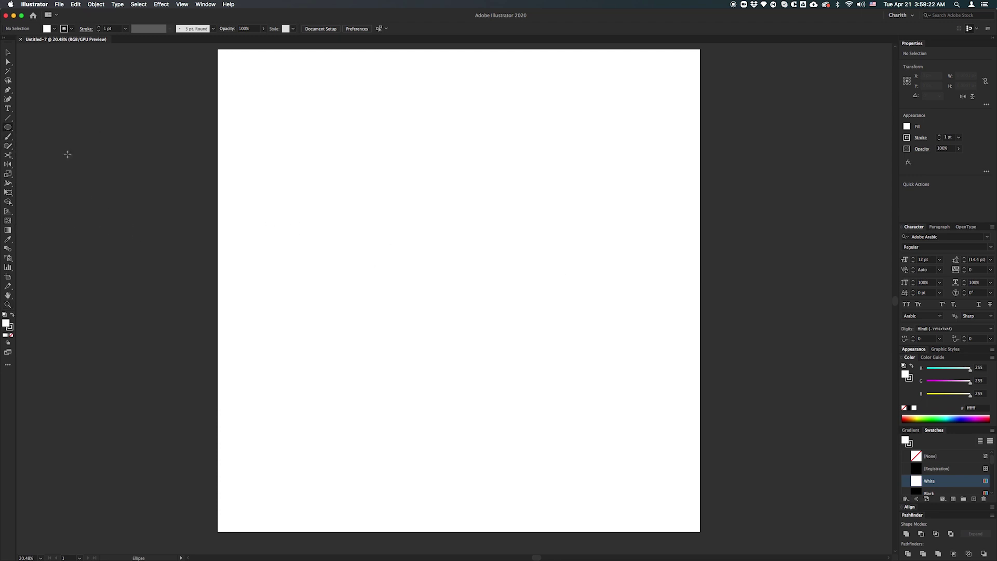
{"action": "left_click", "coordinate": [450, 238]}
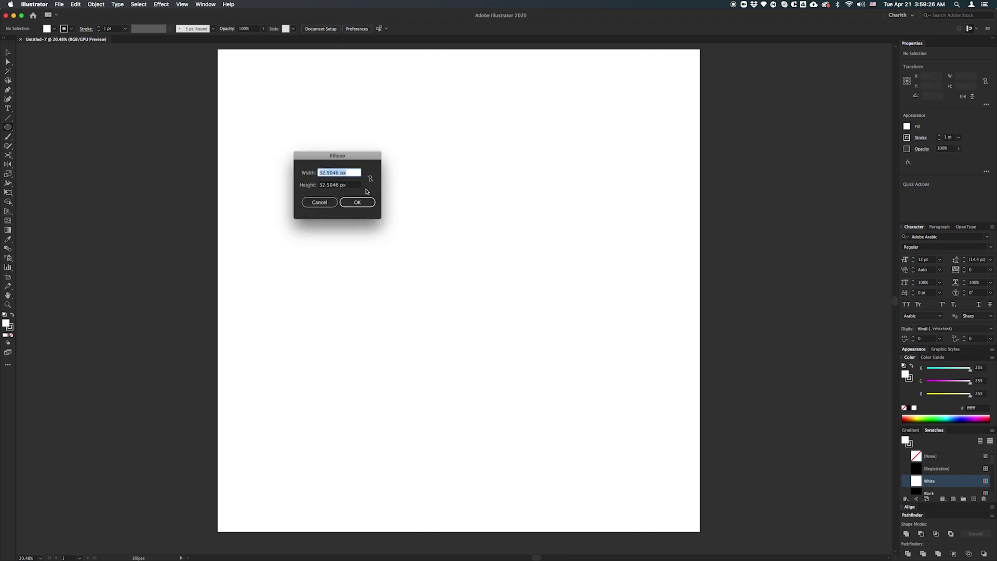
{"action": "type", "text": "00"}
{"action": "key", "text": "Tab"}
{"action": "type", "text": "600"}
{"action": "key", "text": "Tab"}
{"action": "left_click", "coordinate": [359, 204]}
{"action": "key", "text": "v"}
{"action": "left_click_drag", "start_coordinate": [487, 277], "coordinate": [458, 209]}
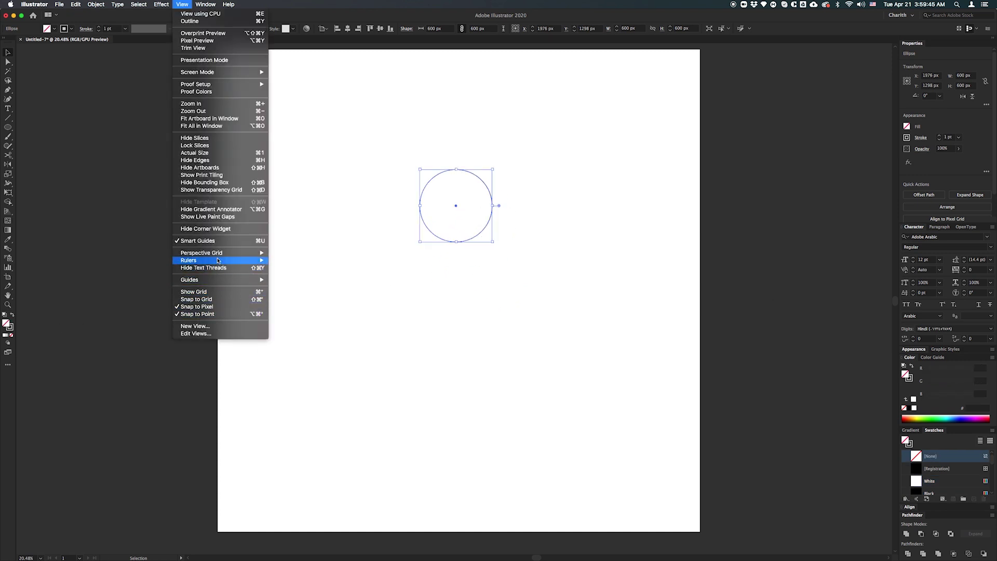
Step: Turn off Snap to Pixel while keeping Snap to Point enabled
{"action": "left_click", "coordinate": [209, 307]}
{"action": "left_click", "coordinate": [182, 4]}
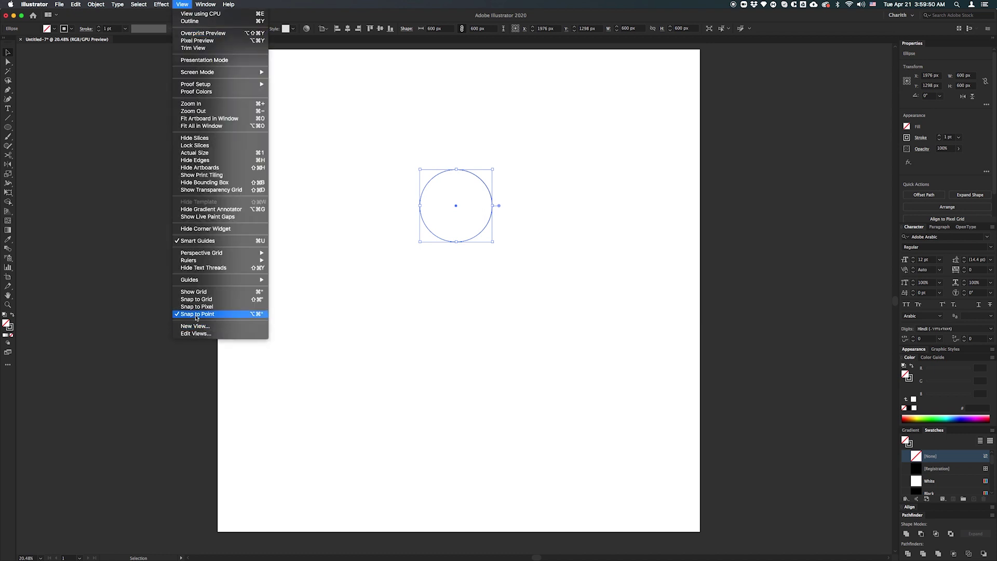
{"action": "left_click", "coordinate": [551, 257]}
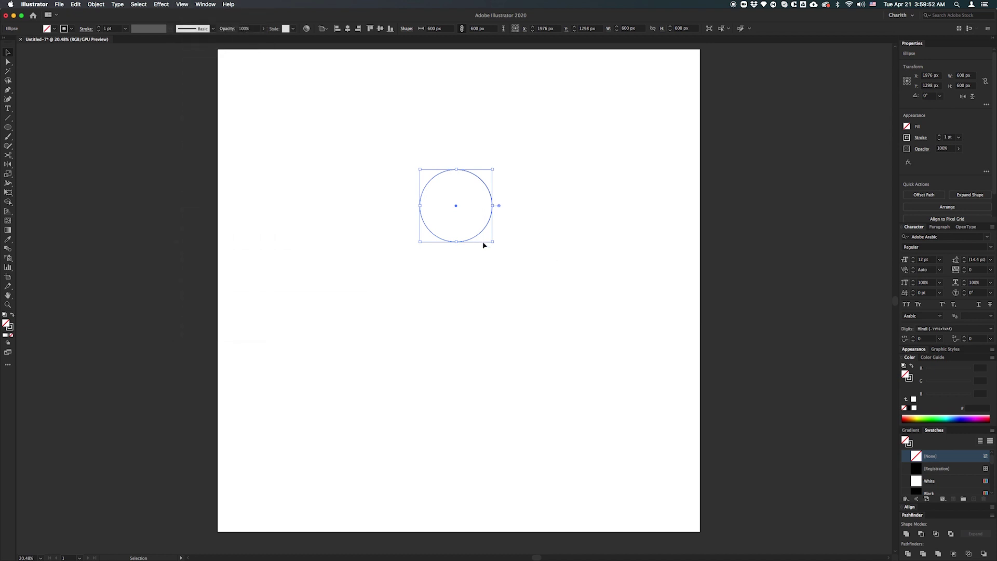
Step: Duplicate the circle downward twice to form a vertical column of three circles touching edge to edge
{"action": "left_click", "coordinate": [483, 243]}
{"action": "left_click_drag", "start_coordinate": [483, 235], "coordinate": [481, 374]}
Step: Rotate a copy of the upper and lower circles 90° about the middle circle's centre to form a cross
{"action": "left_click_drag", "start_coordinate": [624, 419], "coordinate": [381, 153]}
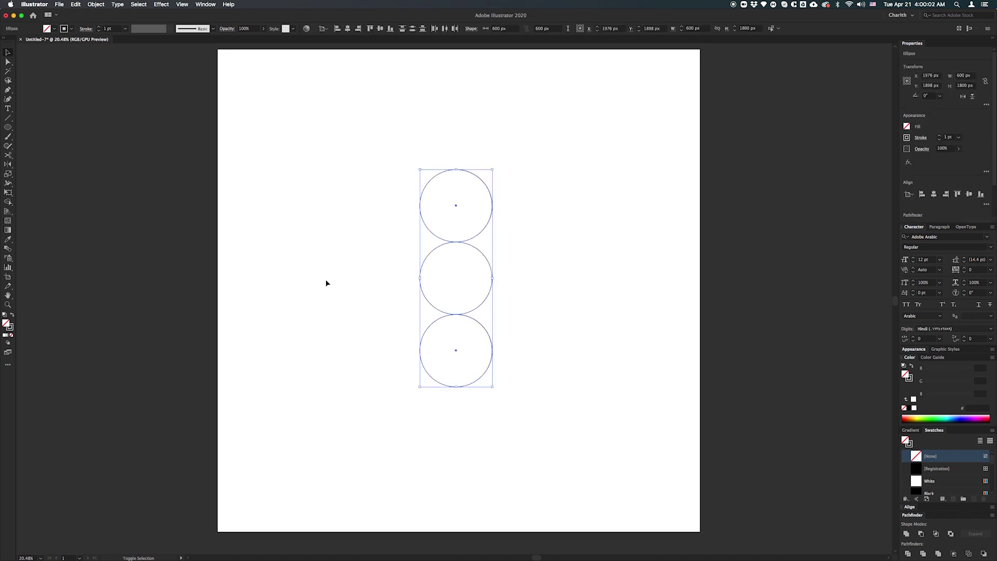
{"action": "left_click", "coordinate": [8, 165]}
{"action": "left_click", "coordinate": [31, 165]}
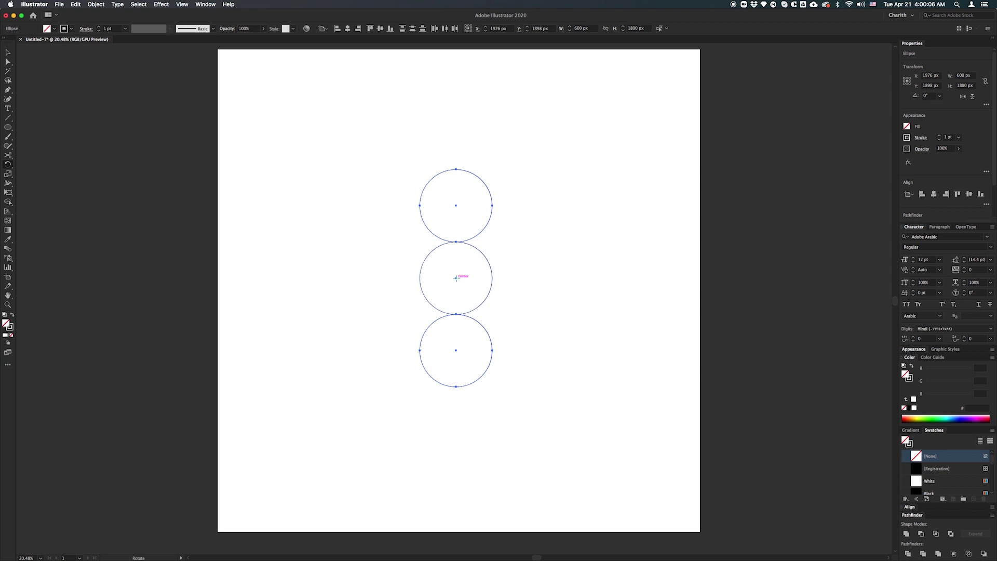
{"action": "double_click", "coordinate": [9, 167]}
{"action": "left_click", "coordinate": [83, 140]}
{"action": "left_click", "coordinate": [534, 195]}
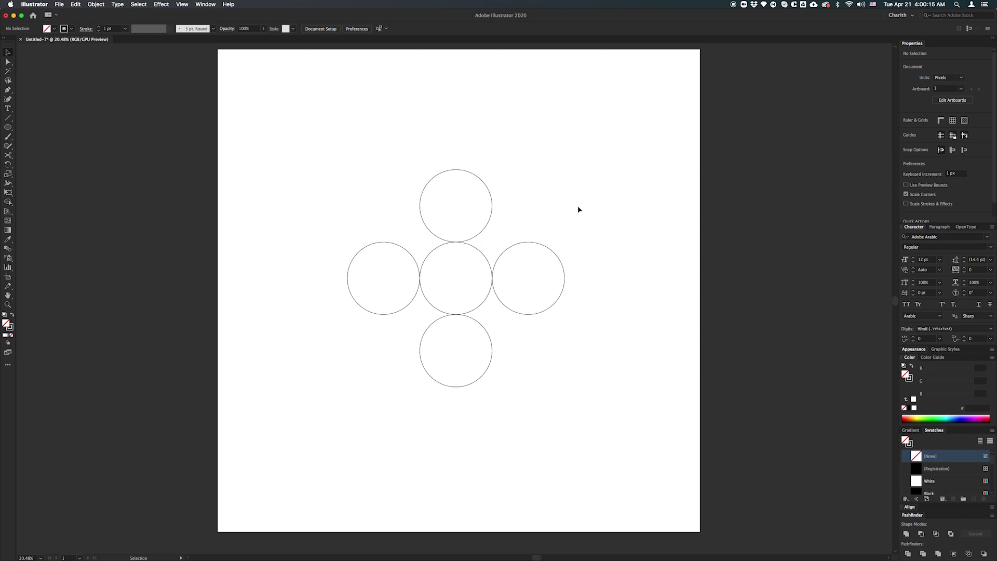
Step: Place a copy of the right circle diagonally between the top and right circles, centred at X 2276 px, Y 1598 px
{"action": "left_click", "coordinate": [490, 265]}
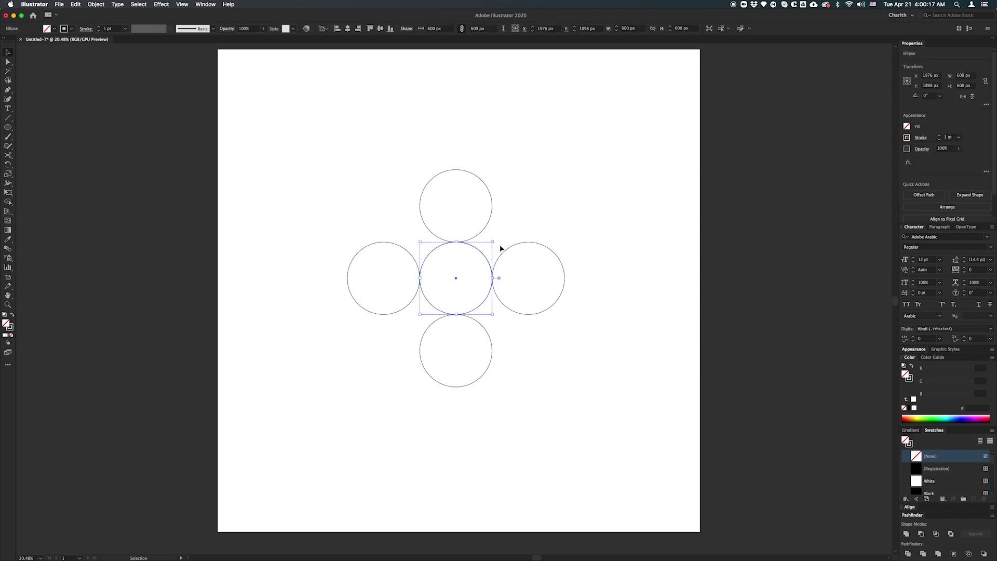
{"action": "left_click", "coordinate": [573, 231]}
{"action": "left_click_drag", "start_coordinate": [473, 261], "coordinate": [471, 264]}
{"action": "left_click_drag", "start_coordinate": [513, 226], "coordinate": [493, 243]}
{"action": "left_click", "coordinate": [560, 216]}
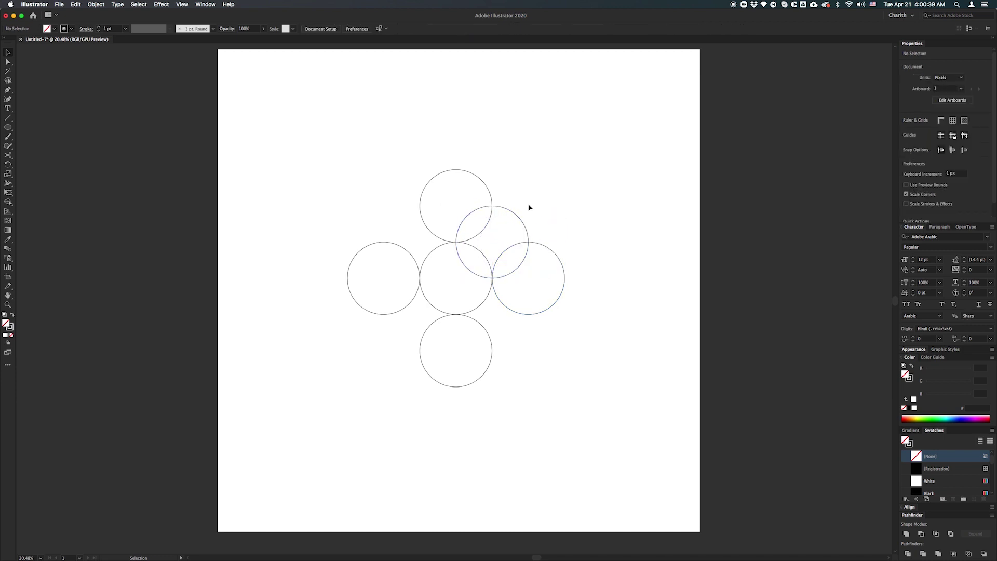
Step: Reflect a copy of the diagonal circle across a vertical axis through the middle circle's centre
{"action": "left_click", "coordinate": [508, 225]}
{"action": "left_click_drag", "start_coordinate": [8, 164], "coordinate": [32, 175]}
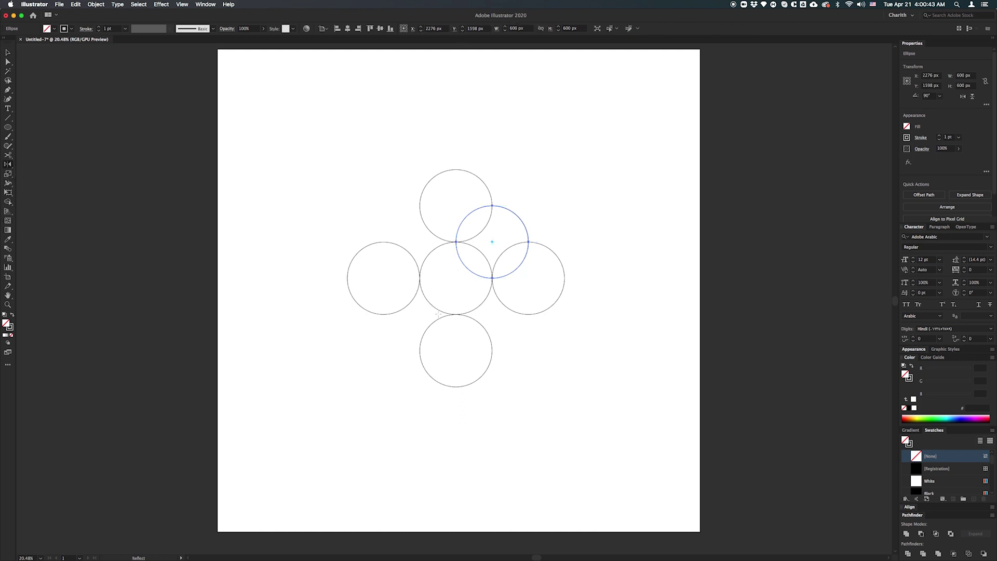
{"action": "left_click", "coordinate": [456, 279], "text": "alt"}
{"action": "left_click", "coordinate": [153, 302]}
{"action": "key", "text": "v"}
{"action": "scroll", "coordinate": [457, 240], "scroll_direction": "up", "scroll_amount": 7}
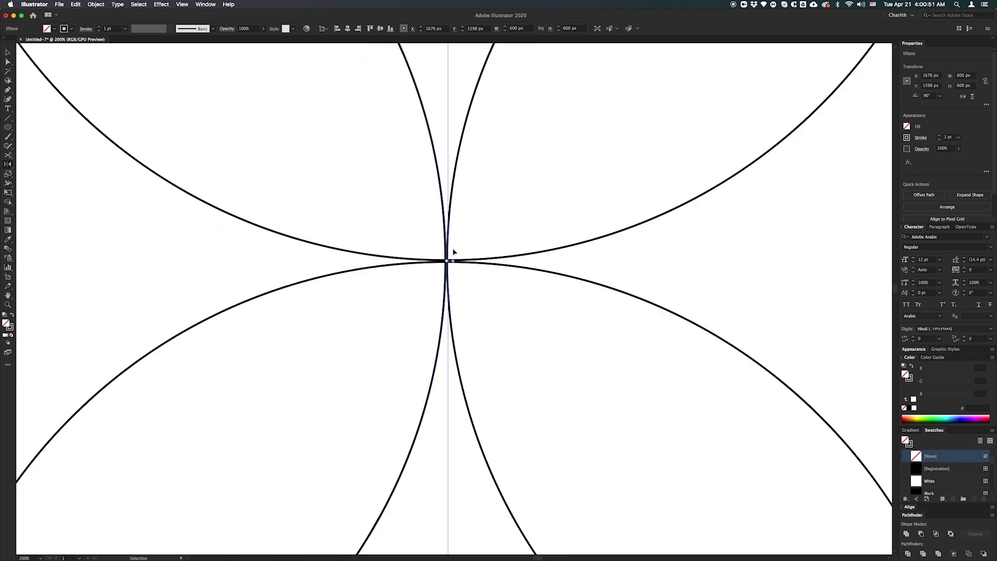
{"action": "left_click", "coordinate": [590, 324], "text": "super"}
Step: Reflect a copy of both upper diagonal circles across the horizontal axis through the middle circle's centre
{"action": "scroll", "coordinate": [592, 325], "scroll_direction": "down", "scroll_amount": 6}
{"action": "left_click_drag", "start_coordinate": [620, 327], "coordinate": [467, 254]}
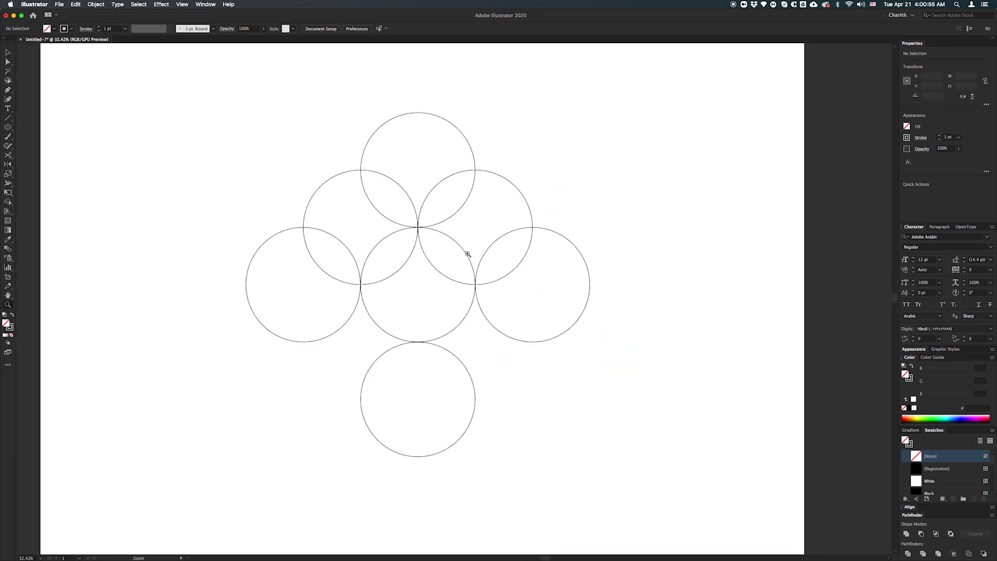
{"action": "key", "text": "v"}
{"action": "left_click_drag", "start_coordinate": [320, 169], "coordinate": [360, 201]}
{"action": "left_click_drag", "start_coordinate": [555, 156], "coordinate": [508, 209]}
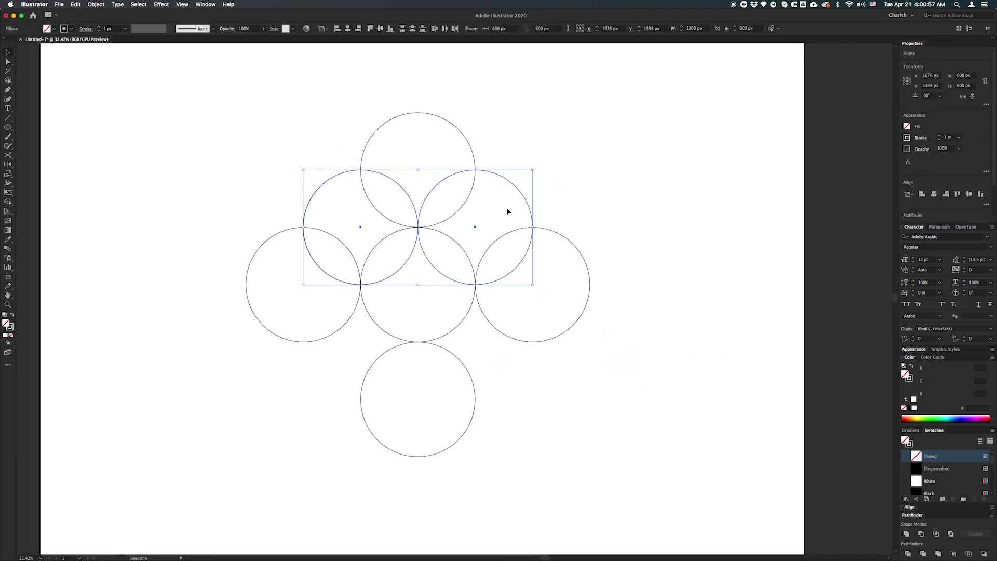
{"action": "left_click", "coordinate": [9, 165]}
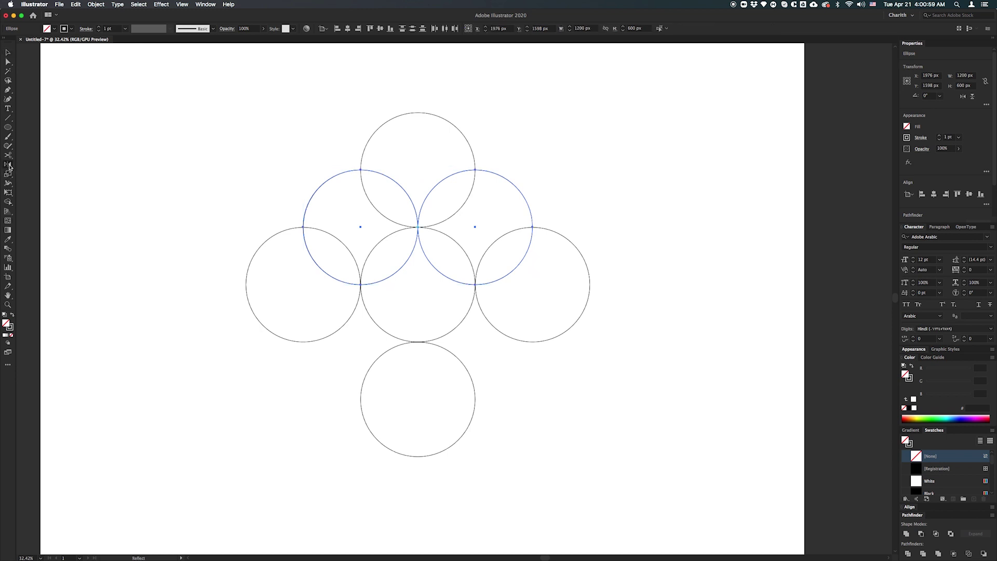
{"action": "left_click", "coordinate": [419, 285], "text": "alt"}
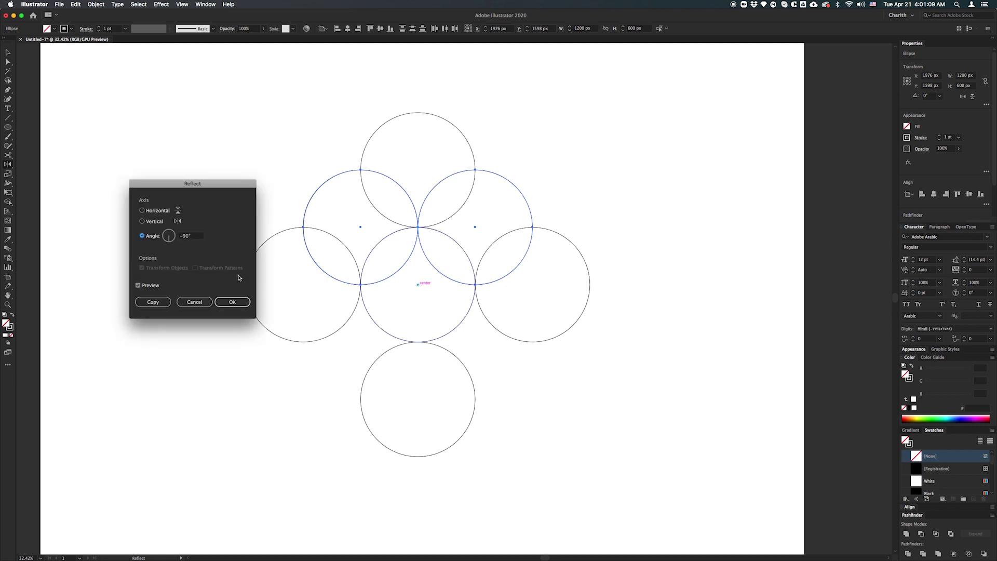
{"action": "left_click", "coordinate": [138, 285]}
{"action": "left_click", "coordinate": [156, 213]}
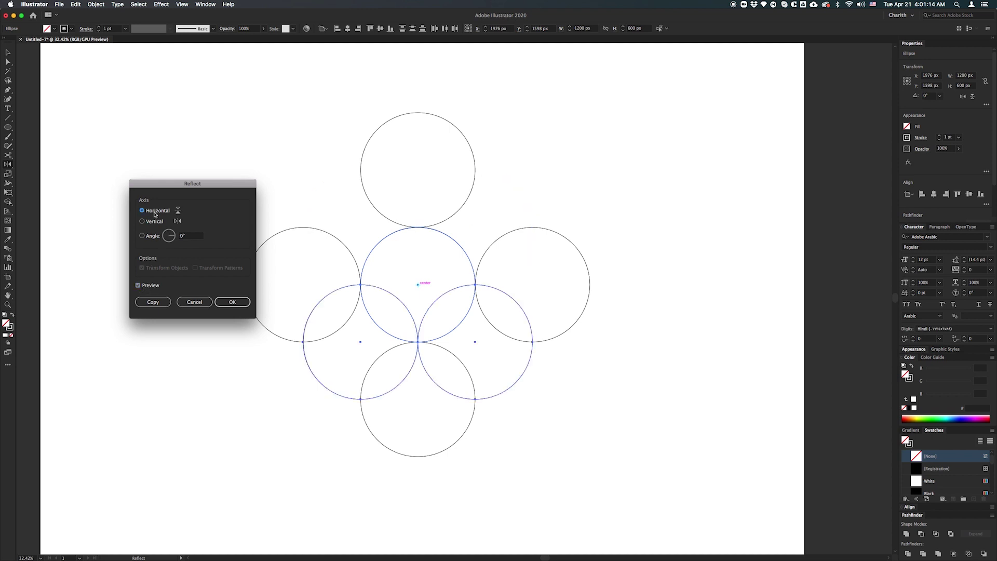
{"action": "left_click", "coordinate": [152, 302]}
{"action": "key", "text": "super+shift+a"}
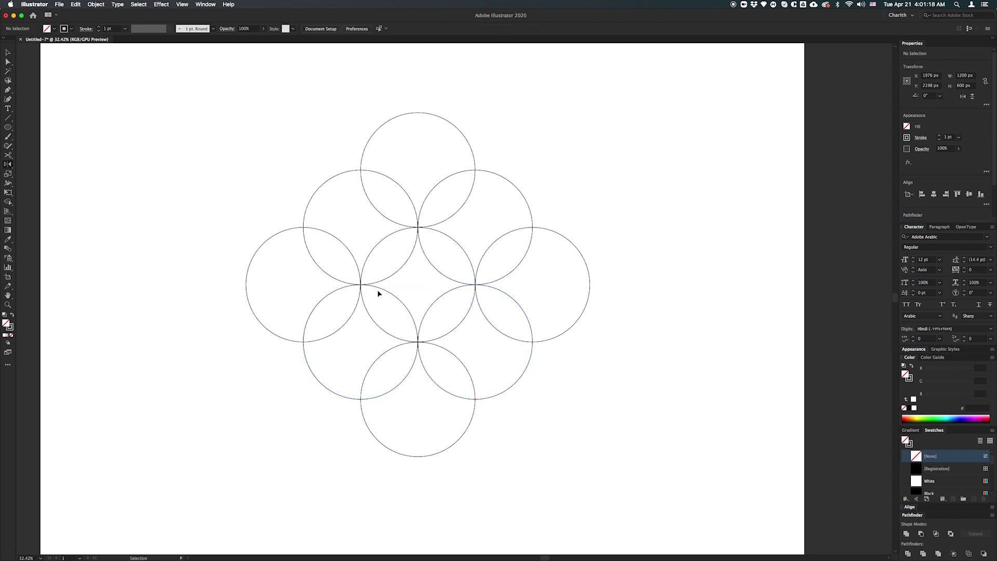
Step: Select the whole pattern of circles and convert it into guides
{"action": "scroll", "coordinate": [377, 288], "scroll_direction": "up", "scroll_amount": 7}
{"action": "scroll", "coordinate": [313, 279], "scroll_direction": "down", "scroll_amount": 4}
{"action": "left_click_drag", "start_coordinate": [468, 359], "coordinate": [420, 325]}
{"action": "left_click_drag", "start_coordinate": [387, 364], "coordinate": [414, 378]}
{"action": "left_click_drag", "start_coordinate": [554, 362], "coordinate": [573, 347]}
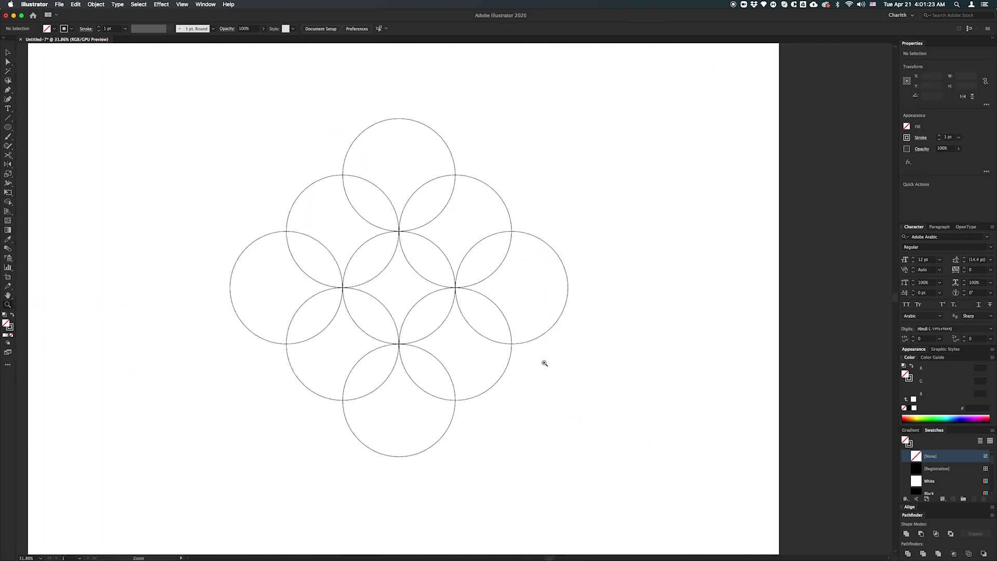
{"action": "left_click_drag", "start_coordinate": [190, 111], "coordinate": [555, 439]}
{"action": "left_click_drag", "start_coordinate": [639, 481], "coordinate": [639, 481]}
{"action": "right_click", "coordinate": [540, 206]}
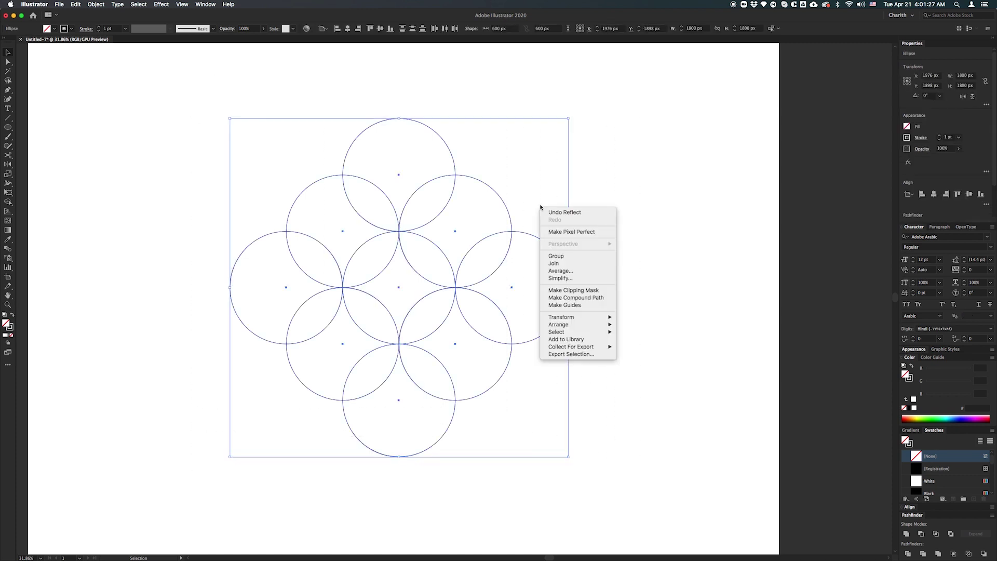
{"action": "left_click", "coordinate": [566, 305]}
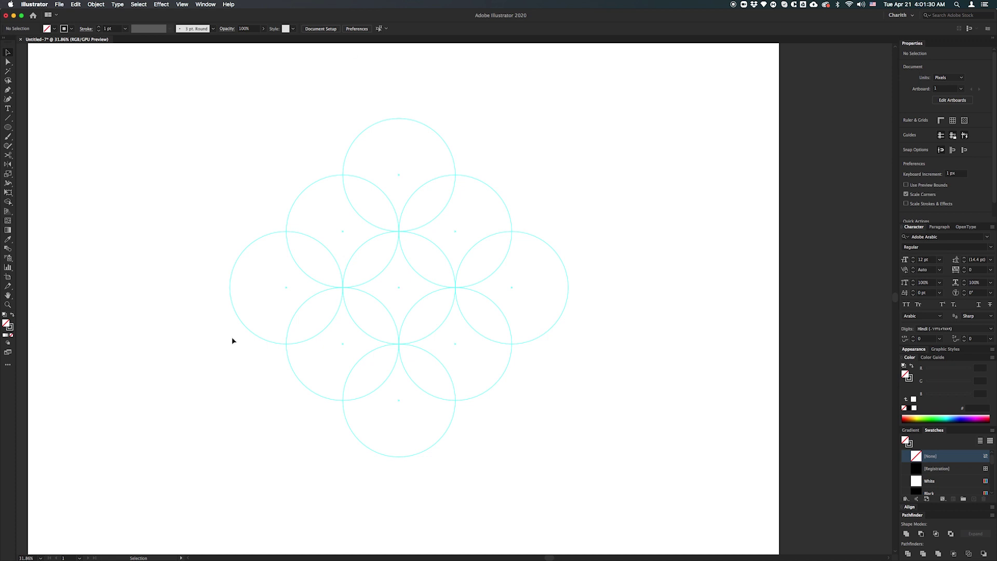
Step: Draw a 600 × 600 px circle and snap it onto the topmost guide circle
{"action": "left_click", "coordinate": [7, 129]}
{"action": "left_click", "coordinate": [532, 180]}
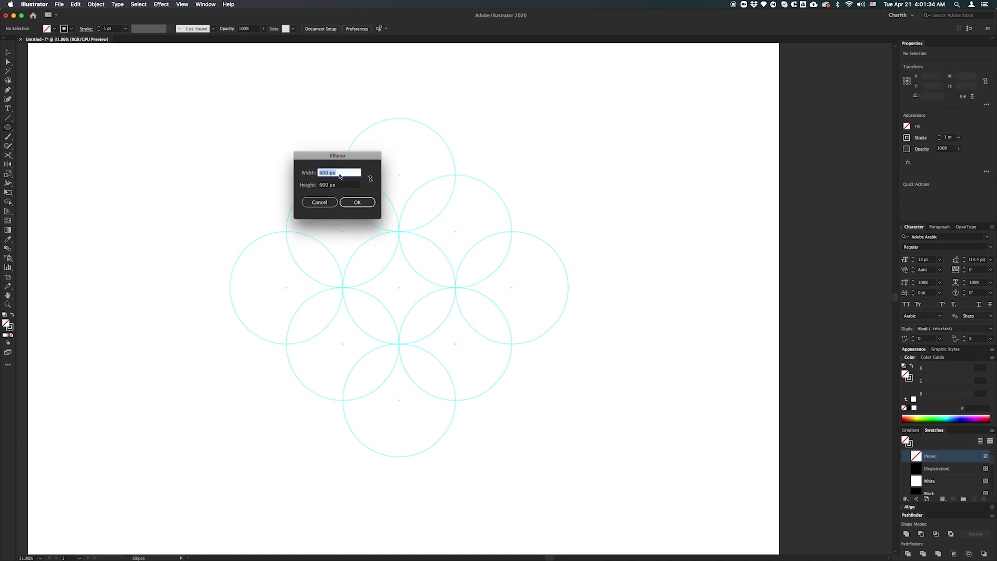
{"action": "left_click", "coordinate": [362, 202]}
{"action": "key", "text": "v"}
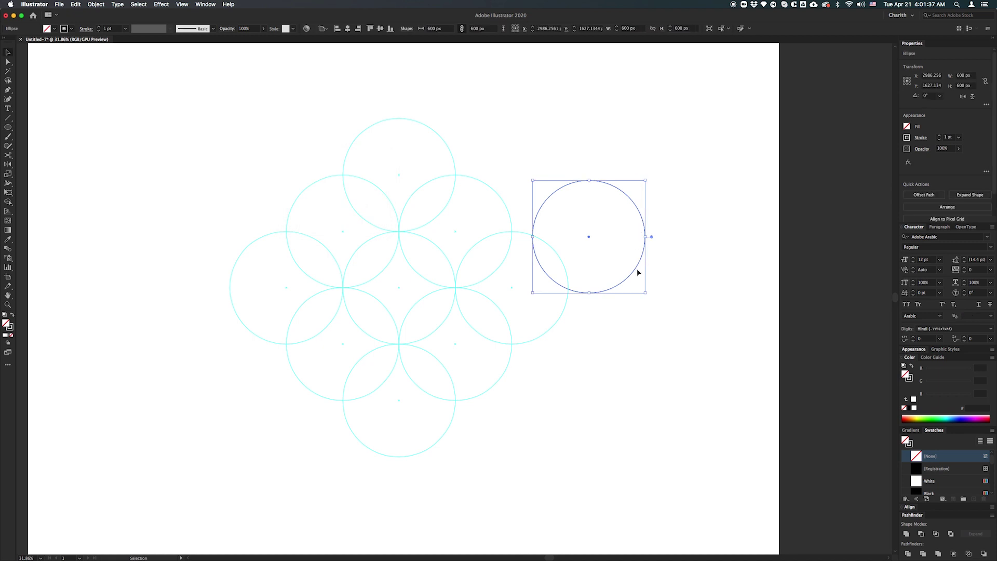
{"action": "left_click_drag", "start_coordinate": [638, 270], "coordinate": [446, 209]}
{"action": "left_click", "coordinate": [559, 159]}
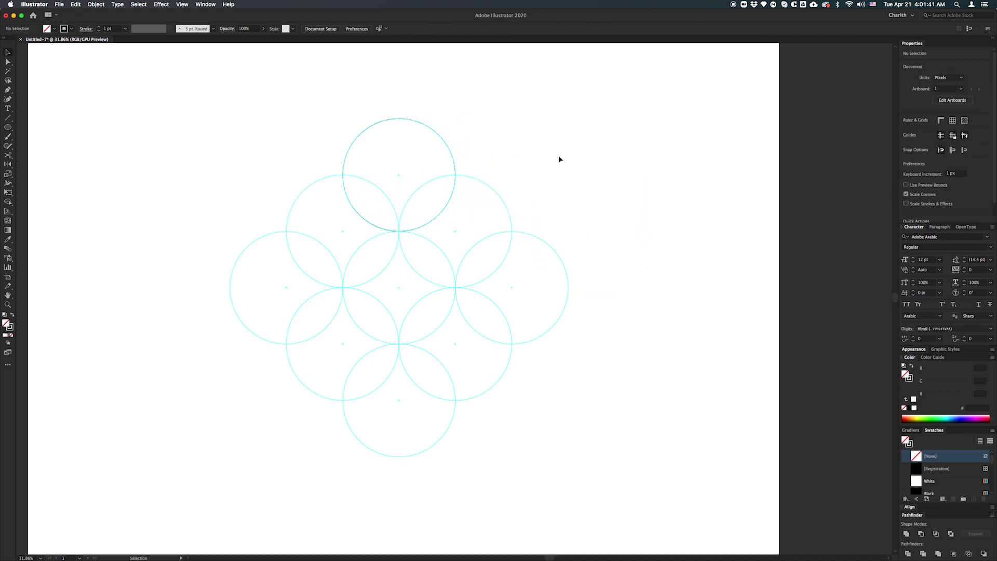
Step: Set the stroke weight of the new top circle to 5 pt
{"action": "left_click_drag", "start_coordinate": [467, 155], "coordinate": [430, 162]}
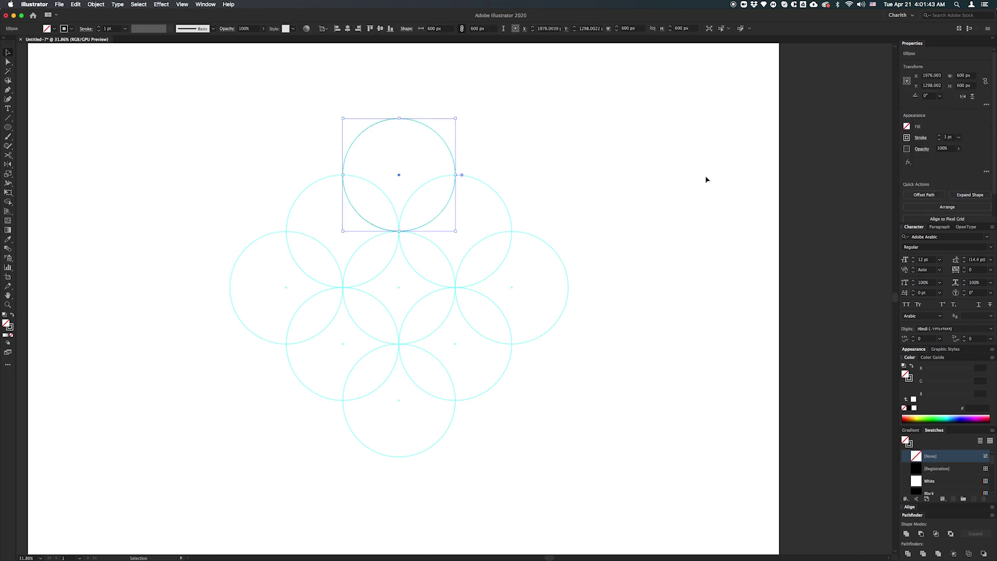
{"action": "left_click", "coordinate": [948, 137]}
{"action": "type", "text": "5"}
{"action": "key", "text": "Return"}
{"action": "left_click", "coordinate": [581, 112]}
Step: Align the top circle's stroke to the centre of its path so it straddles the guide
{"action": "key", "text": "z"}
{"action": "left_click_drag", "start_coordinate": [439, 138], "coordinate": [599, 159]}
{"action": "left_click_drag", "start_coordinate": [535, 198], "coordinate": [493, 192]}
{"action": "key", "text": "v"}
{"action": "left_click_drag", "start_coordinate": [305, 73], "coordinate": [322, 110]}
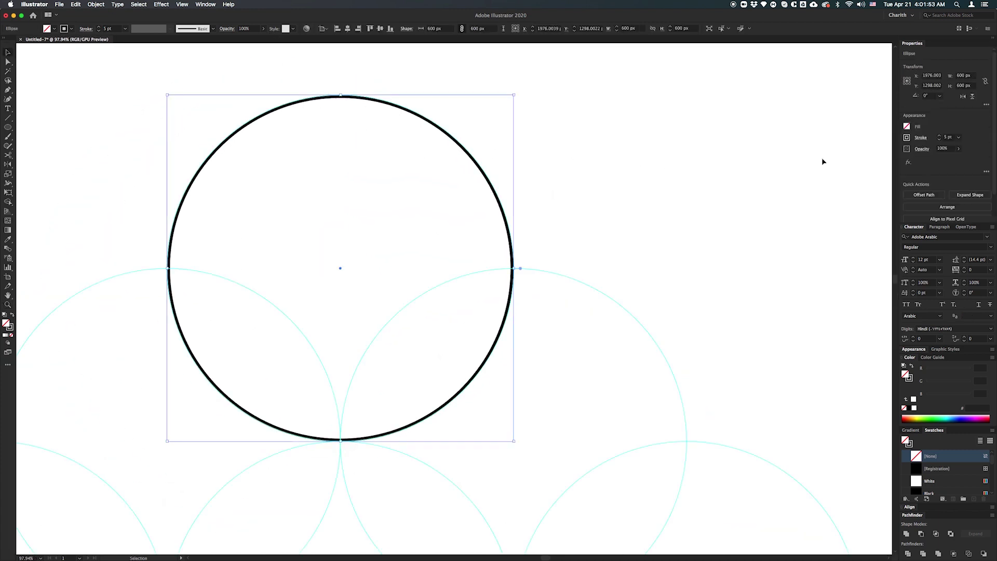
{"action": "left_click", "coordinate": [920, 138]}
{"action": "left_click", "coordinate": [871, 180]}
{"action": "left_click", "coordinate": [544, 201]}
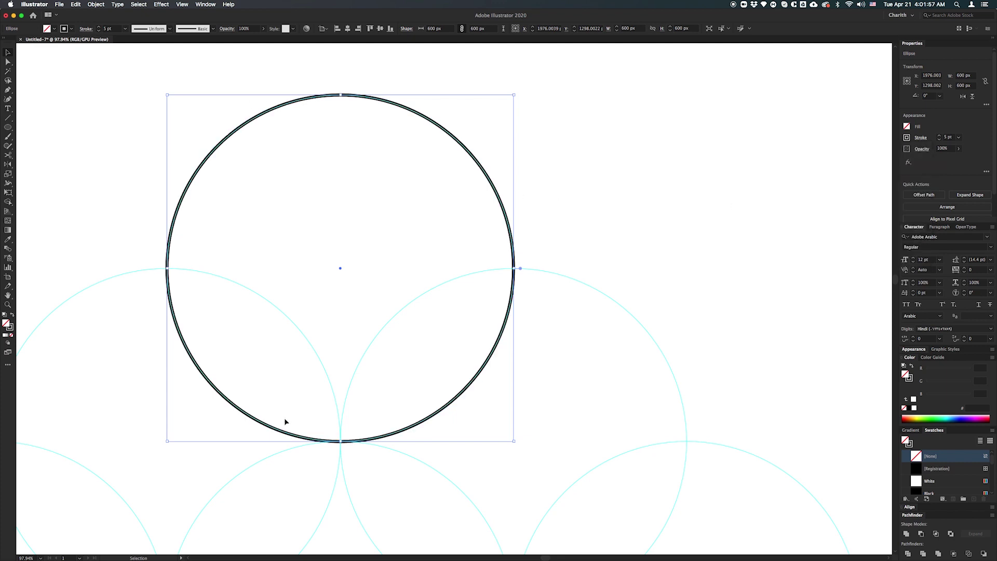
{"action": "left_click", "coordinate": [621, 249]}
Step: Draw a 100 × 100 px circle on the empty area beside the guide pattern
{"action": "key", "text": "z"}
{"action": "left_click", "coordinate": [346, 289], "text": "alt"}
{"action": "left_click_drag", "start_coordinate": [346, 290], "coordinate": [397, 196]}
{"action": "left_click", "coordinate": [482, 257], "text": "alt"}
{"action": "left_click_drag", "start_coordinate": [505, 237], "coordinate": [498, 179]}
{"action": "left_click_drag", "start_coordinate": [506, 208], "coordinate": [512, 209]}
{"action": "key", "text": "v"}
{"action": "left_click", "coordinate": [469, 191]}
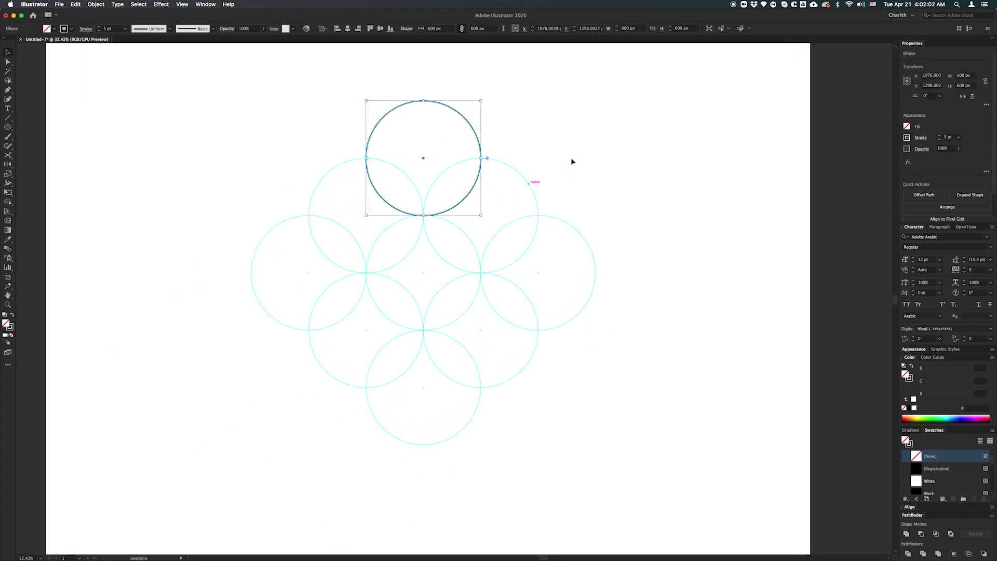
{"action": "left_click", "coordinate": [574, 161]}
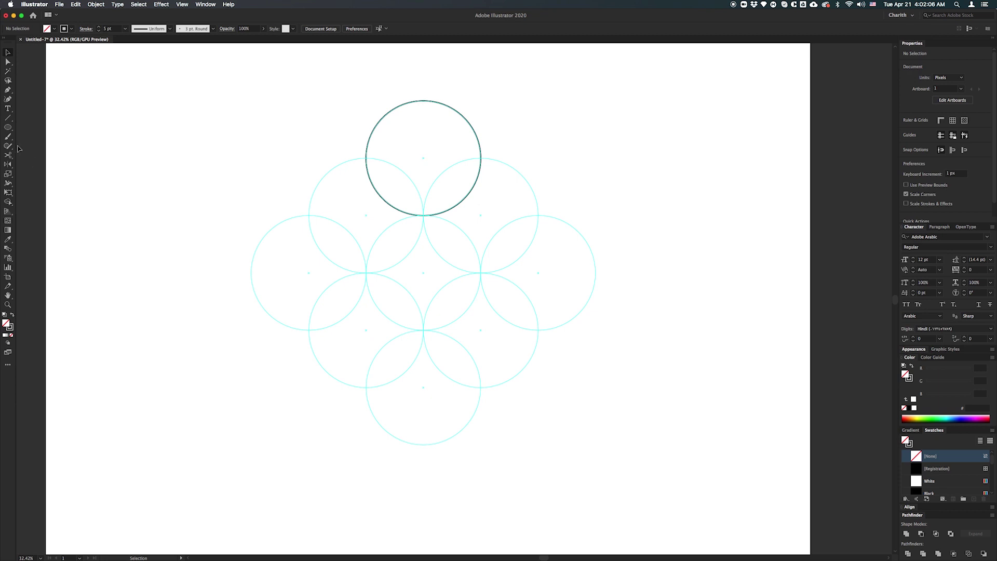
{"action": "left_click", "coordinate": [8, 126]}
{"action": "left_click", "coordinate": [623, 246]}
{"action": "type", "text": "100"}
{"action": "key", "text": "Tab"}
{"action": "type", "text": "1"}
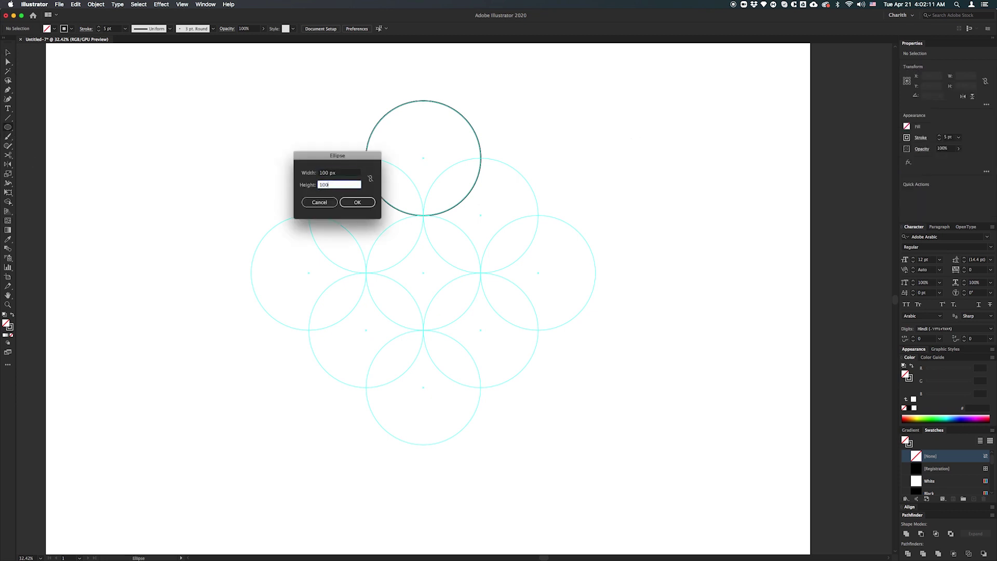
{"action": "type", "text": "00"}
{"action": "key", "text": "Return"}
Step: Center the small circle inside the large top circle, both horizontally and vertically
{"action": "left_click", "coordinate": [472, 129], "text": "shift"}
{"action": "left_click", "coordinate": [473, 131]}
{"action": "left_click", "coordinate": [347, 29]}
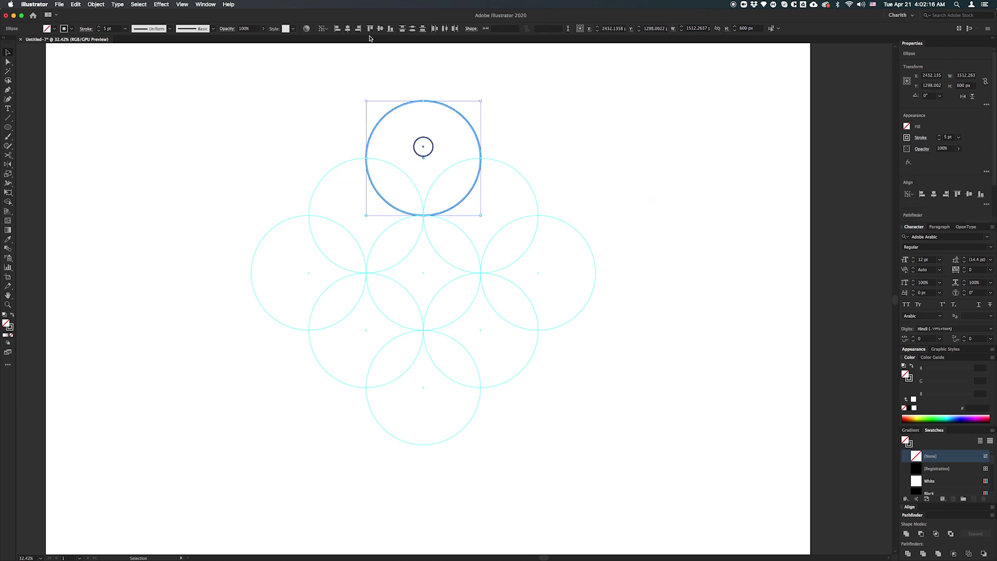
{"action": "left_click", "coordinate": [380, 29]}
{"action": "left_click", "coordinate": [587, 156]}
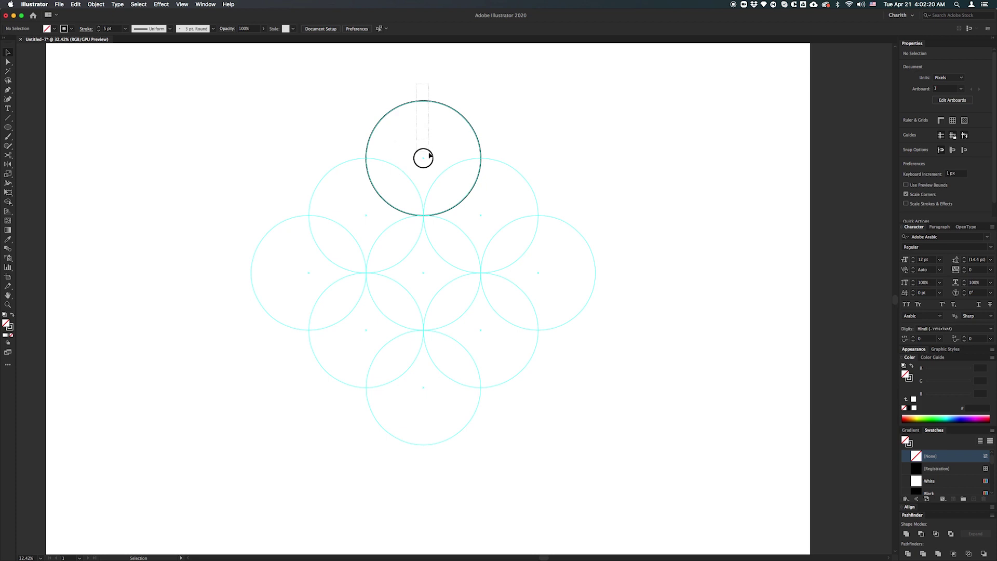
Step: With both top circles selected, set the blend spacing to Specified Steps with a value of 4
{"action": "left_click", "coordinate": [430, 156]}
{"action": "left_click", "coordinate": [95, 5]}
{"action": "mouse_move", "coordinate": [95, 201]}
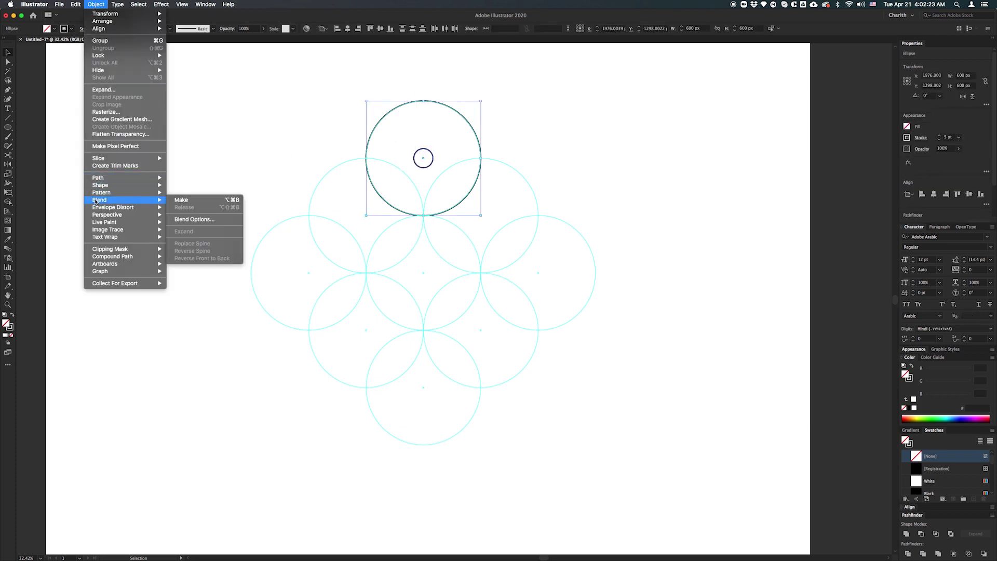
{"action": "left_click", "coordinate": [180, 219]}
{"action": "left_click", "coordinate": [124, 91]}
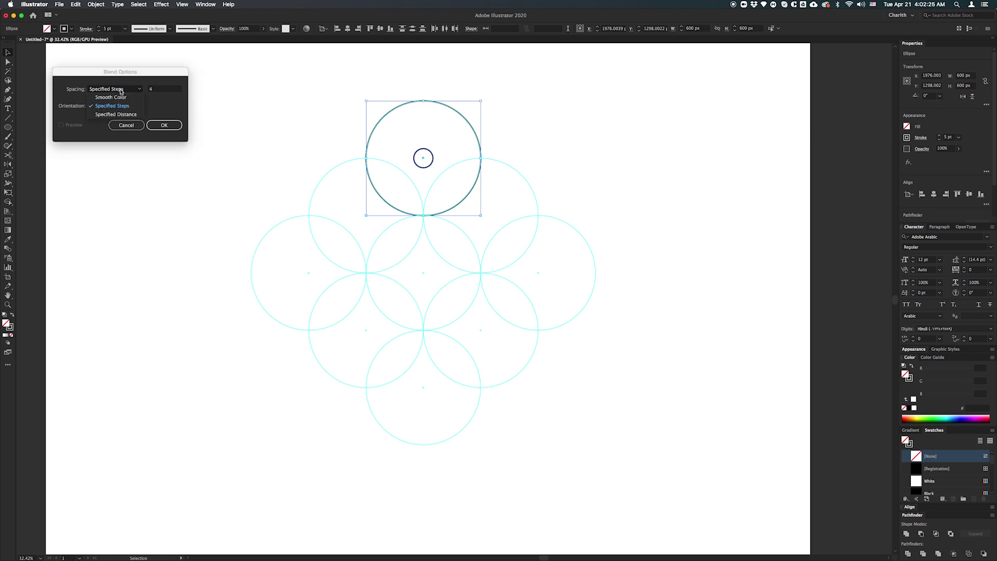
{"action": "left_click", "coordinate": [119, 106]}
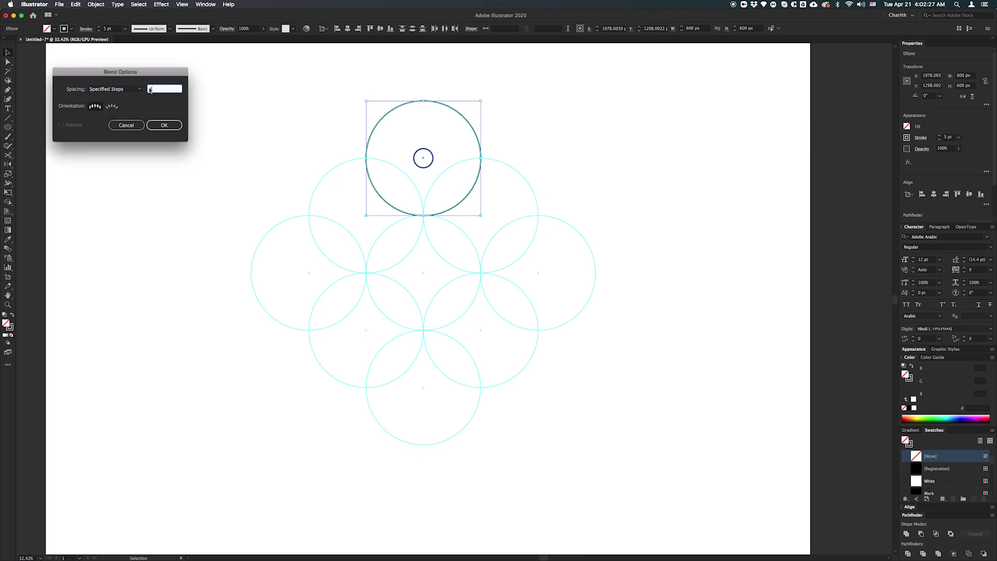
{"action": "left_click", "coordinate": [162, 125]}
Step: Make a blend between the small and large top circles, then check its paths in outline view
{"action": "left_click", "coordinate": [106, 5]}
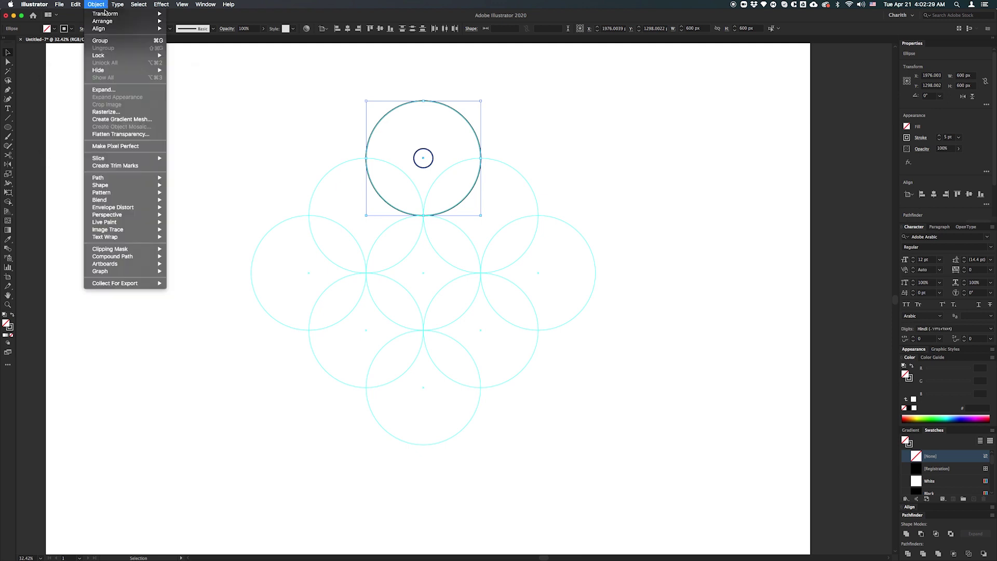
{"action": "mouse_move", "coordinate": [111, 202]}
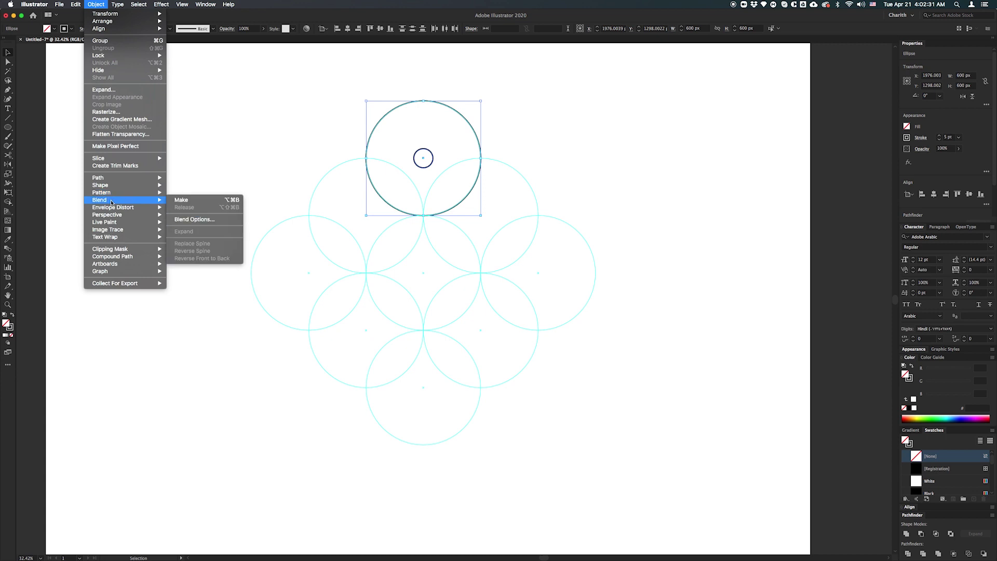
{"action": "left_click", "coordinate": [183, 200]}
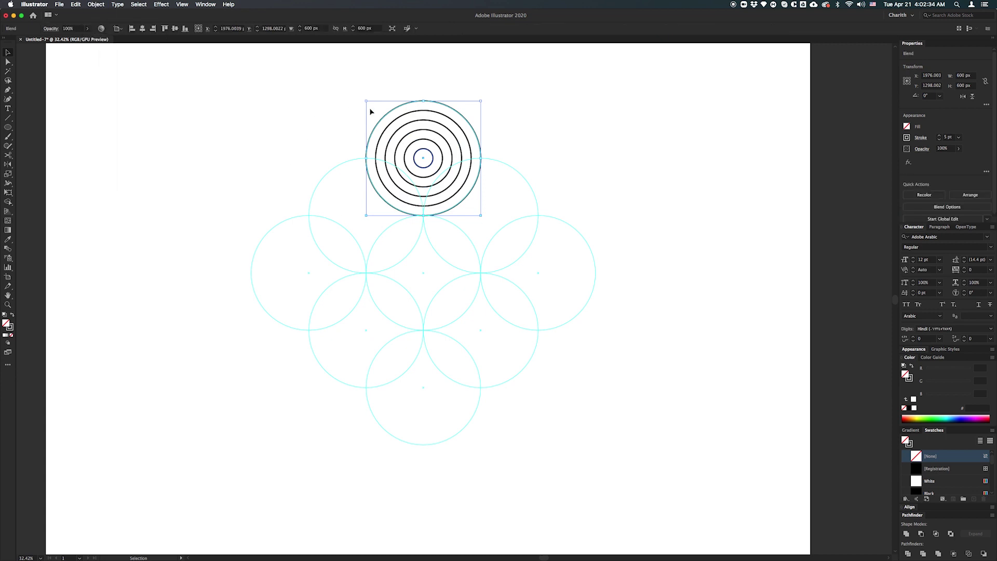
{"action": "left_click", "coordinate": [552, 118]}
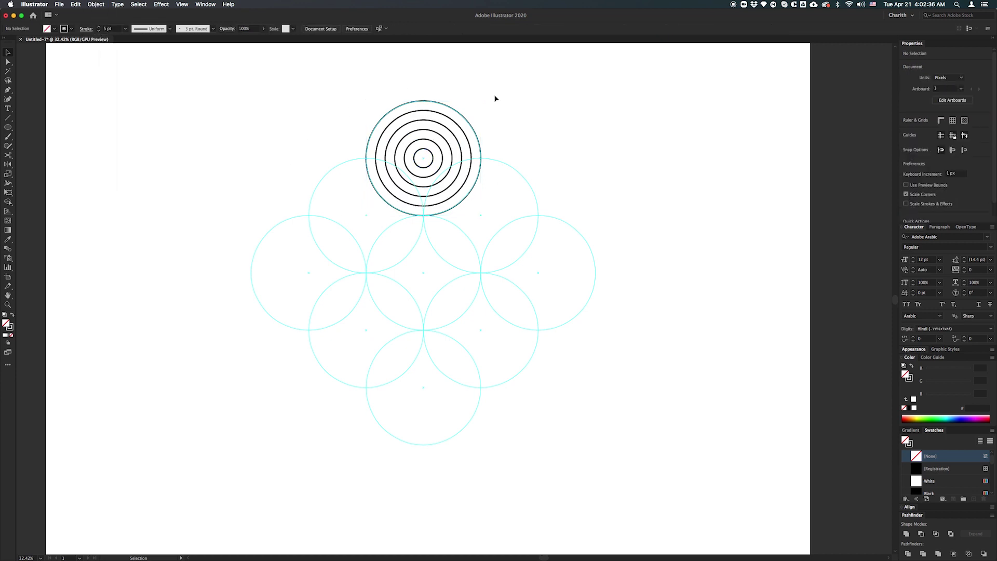
{"action": "left_click", "coordinate": [182, 5]}
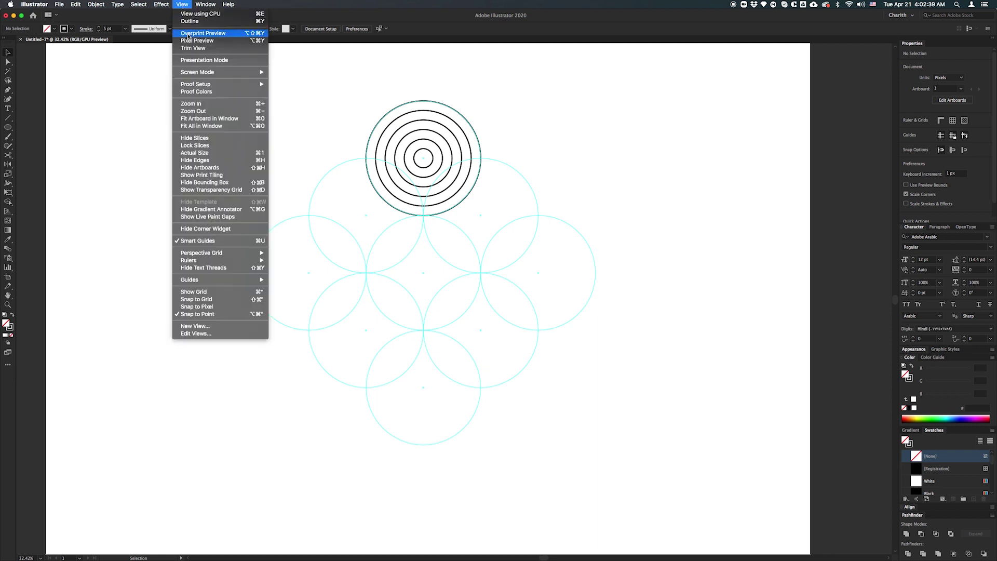
{"action": "left_click", "coordinate": [200, 22]}
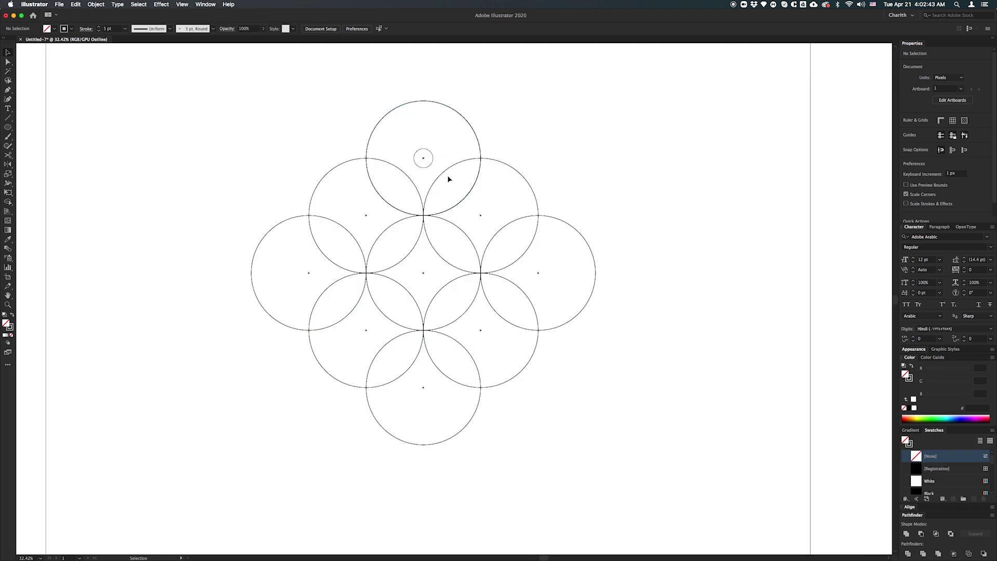
{"action": "left_click", "coordinate": [182, 5]}
{"action": "left_click", "coordinate": [191, 22]}
Step: Expand the blend into separate editable circles and check the paths in outline view
{"action": "left_click", "coordinate": [477, 179]}
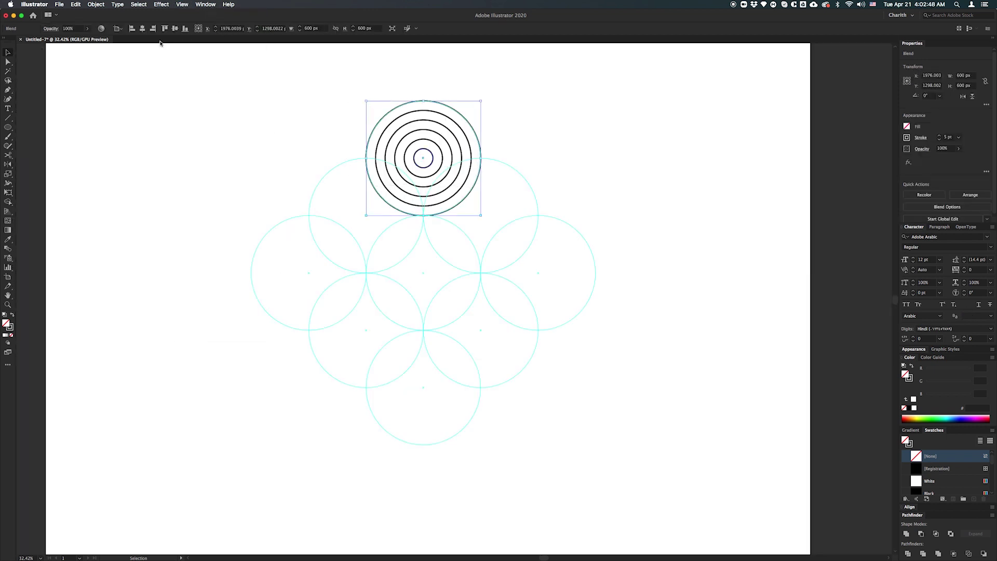
{"action": "left_click", "coordinate": [96, 4]}
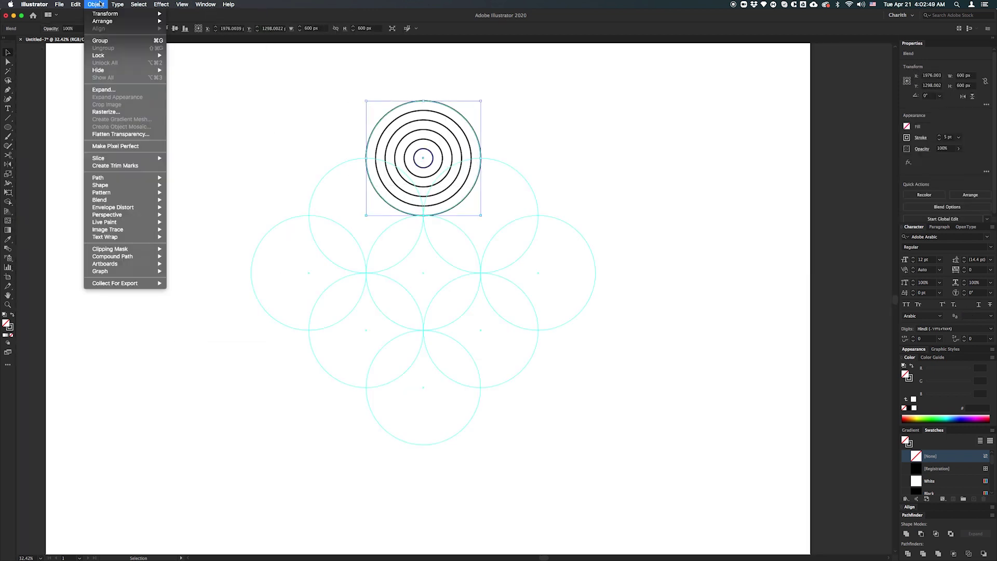
{"action": "left_click", "coordinate": [107, 90]}
{"action": "left_click", "coordinate": [69, 156]}
{"action": "left_click", "coordinate": [182, 152]}
{"action": "left_click", "coordinate": [182, 4]}
{"action": "left_click", "coordinate": [200, 21]}
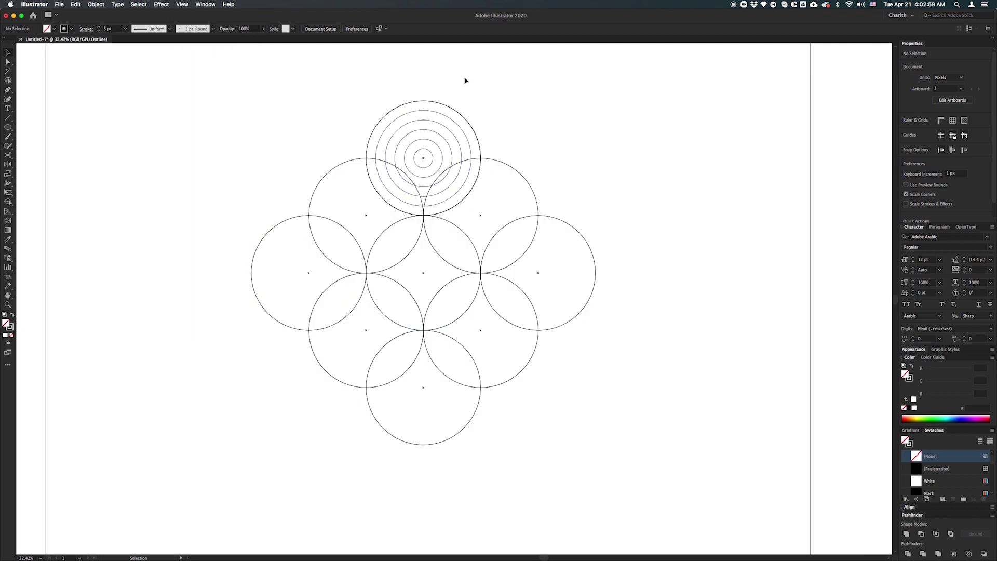
{"action": "key", "text": "super+y"}
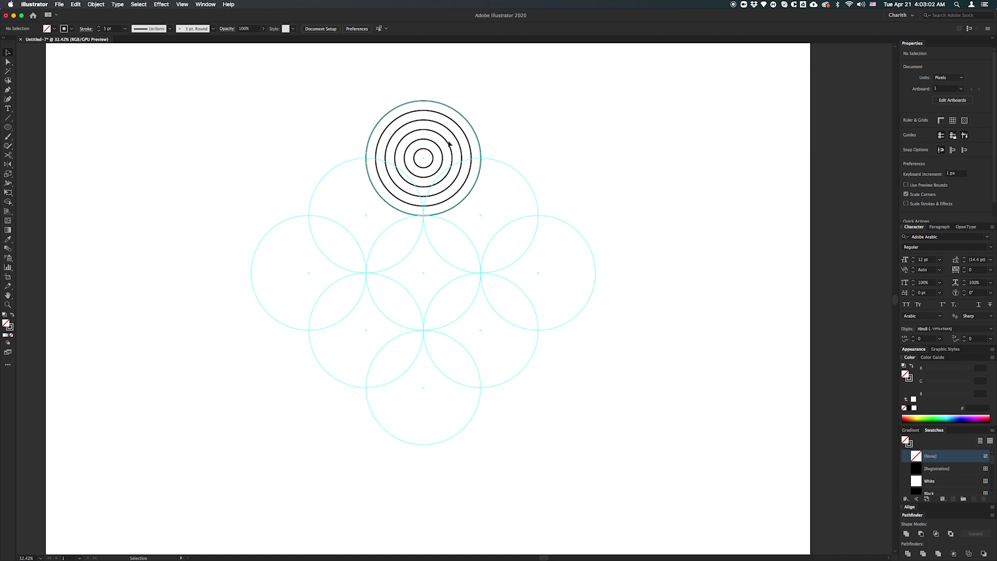
Step: Copy the concentric circle group from the top onto the leftmost guide circle
{"action": "left_click", "coordinate": [434, 155]}
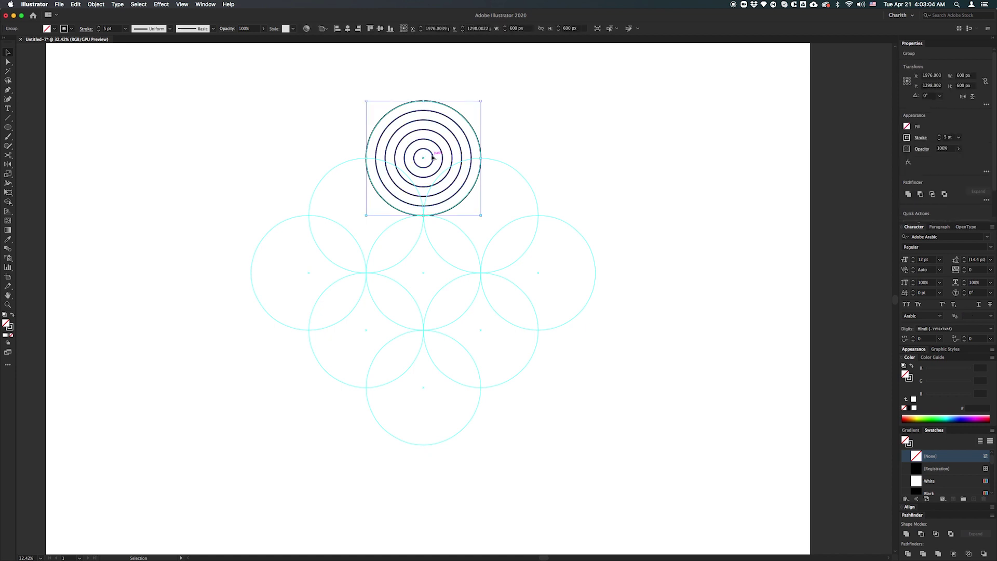
{"action": "left_click_drag", "start_coordinate": [433, 158], "coordinate": [319, 272]}
{"action": "left_click", "coordinate": [625, 211]}
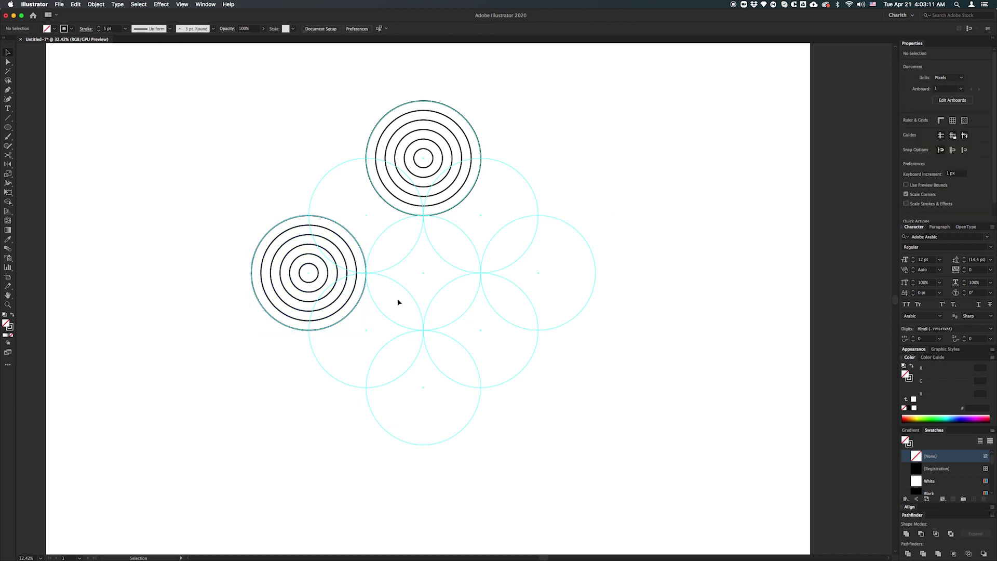
Step: Delete the lower-right quarter of the leftmost concentric circles and the lower half of the top ones
{"action": "key", "text": "a"}
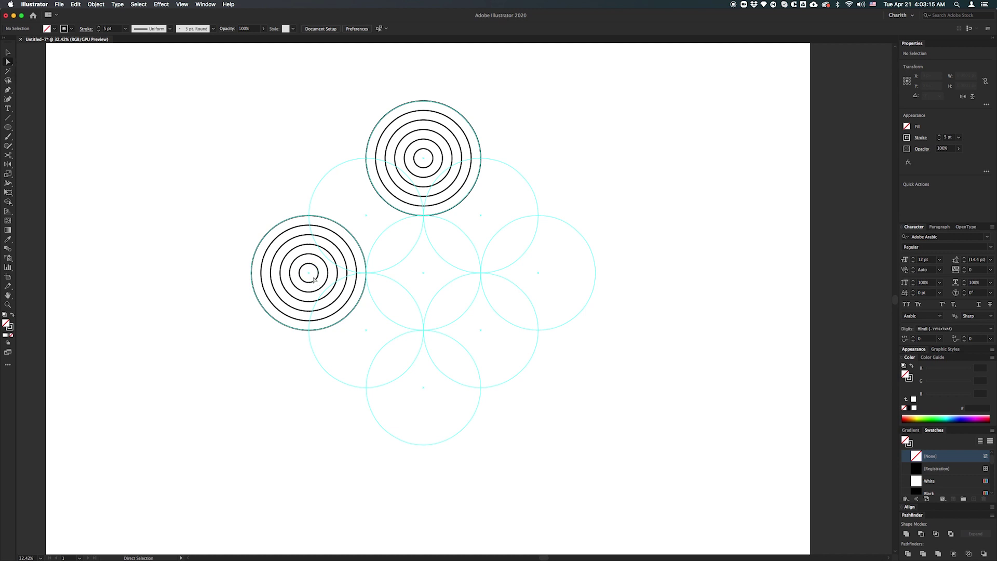
{"action": "left_click_drag", "start_coordinate": [373, 330], "coordinate": [373, 331]}
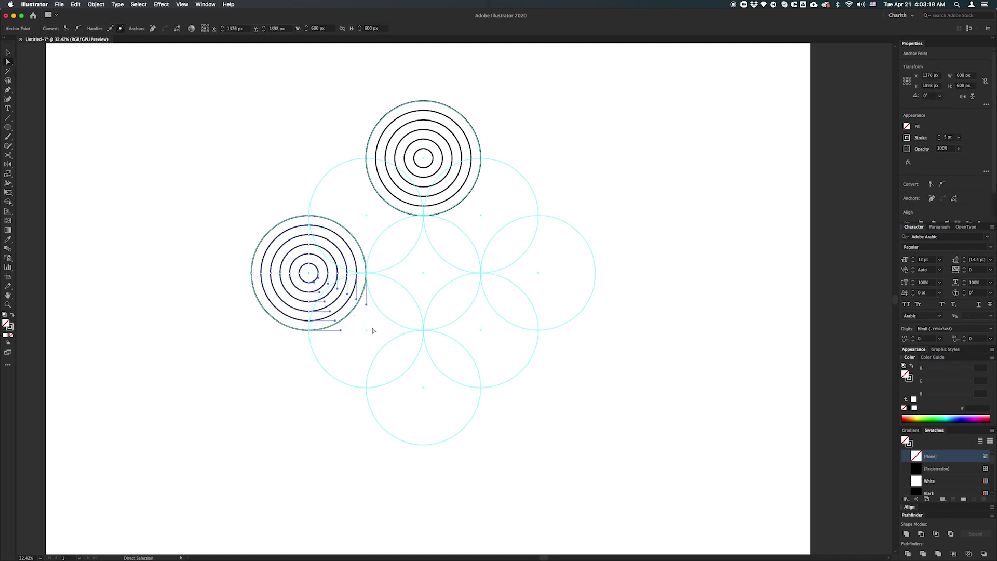
{"action": "key", "text": "Delete"}
{"action": "left_click_drag", "start_coordinate": [502, 214], "coordinate": [347, 164]}
{"action": "key", "text": "Delete"}
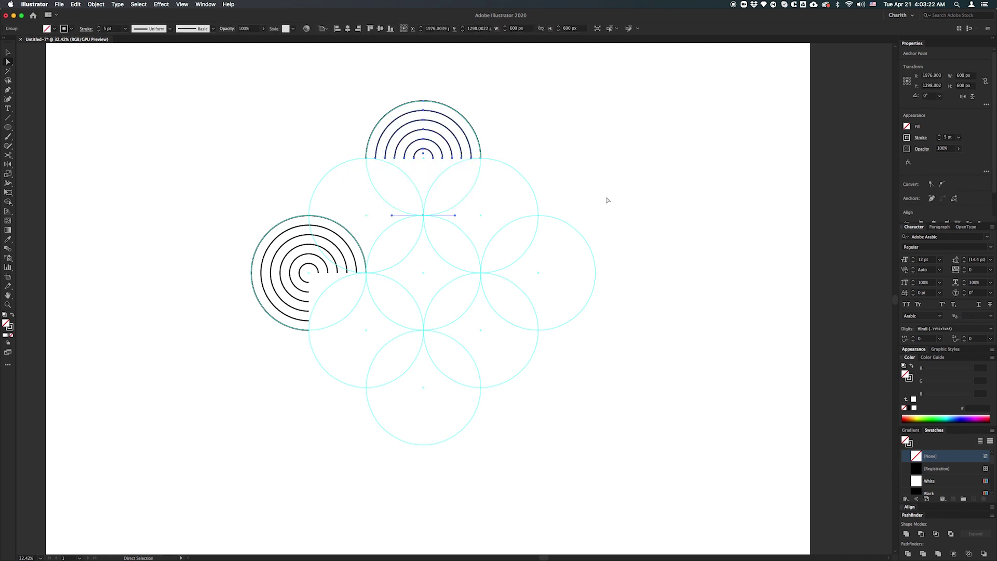
{"action": "left_click_drag", "start_coordinate": [386, 229], "coordinate": [386, 228]}
{"action": "key", "text": "Delete"}
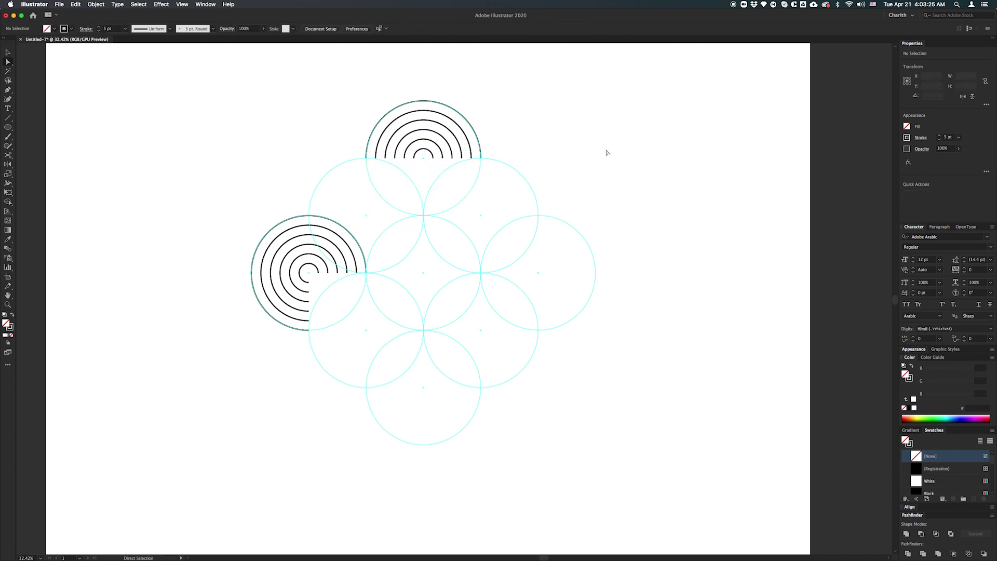
Step: Copy the top half-circle group onto the left guide circle of the second row
{"action": "key", "text": "v"}
{"action": "left_click", "coordinate": [443, 152]}
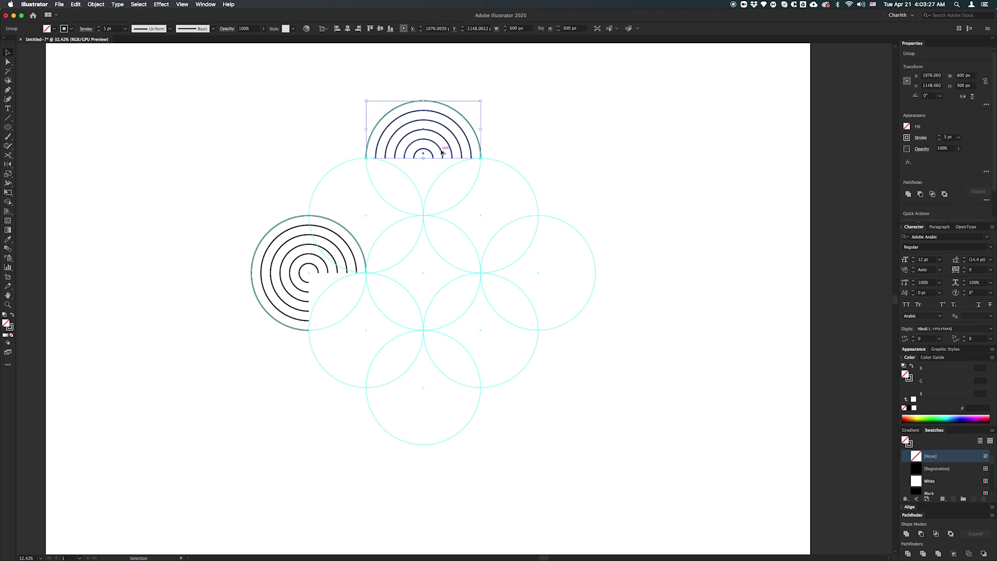
{"action": "left_click_drag", "start_coordinate": [442, 152], "coordinate": [386, 209]}
{"action": "left_click", "coordinate": [682, 172]}
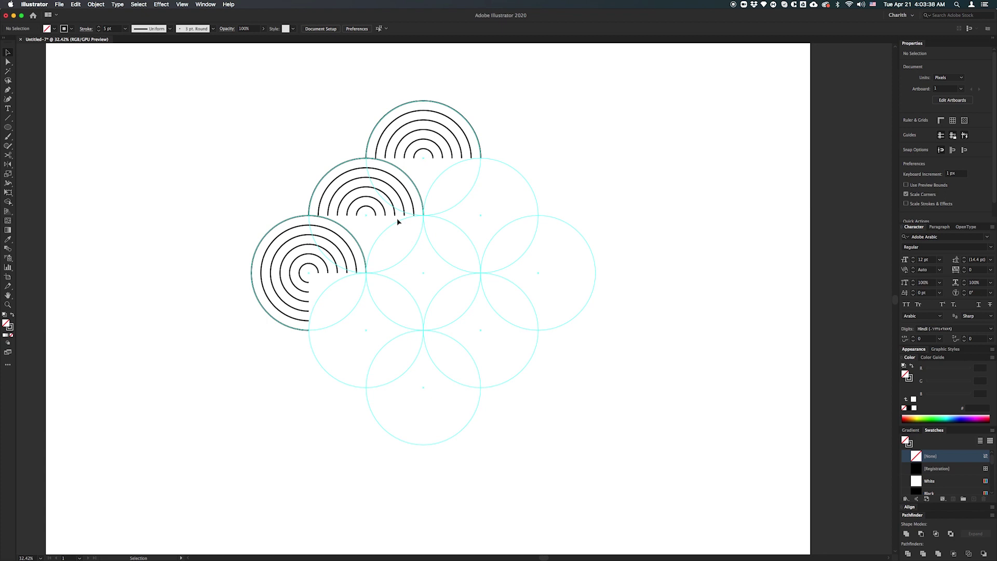
Step: Copy the second row's left half-circle group onto the right guide circle of the same row
{"action": "left_click", "coordinate": [411, 196]}
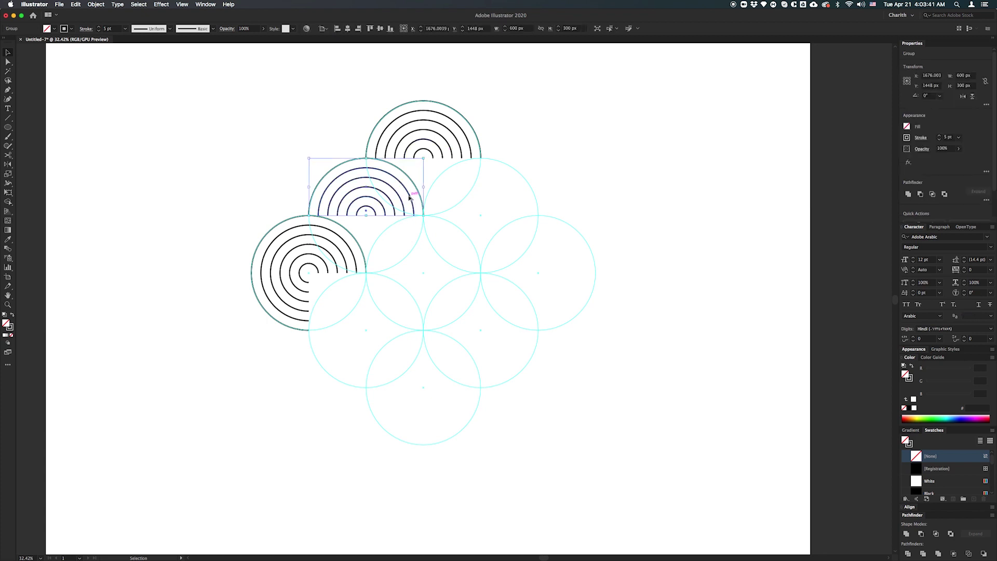
{"action": "left_click_drag", "start_coordinate": [455, 199], "coordinate": [526, 198]}
{"action": "left_click", "coordinate": [644, 167]}
Step: Reflect a copy of both second-row half-circle groups across the horizontal axis through the pattern's center
{"action": "left_click", "coordinate": [414, 203]}
{"action": "left_click", "coordinate": [439, 196], "text": "shift"}
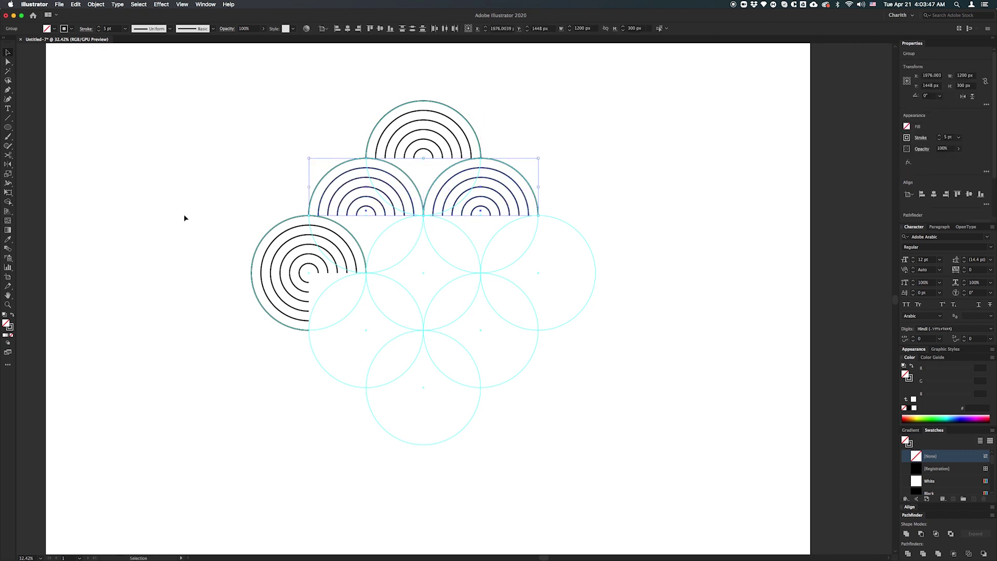
{"action": "left_click", "coordinate": [8, 164]}
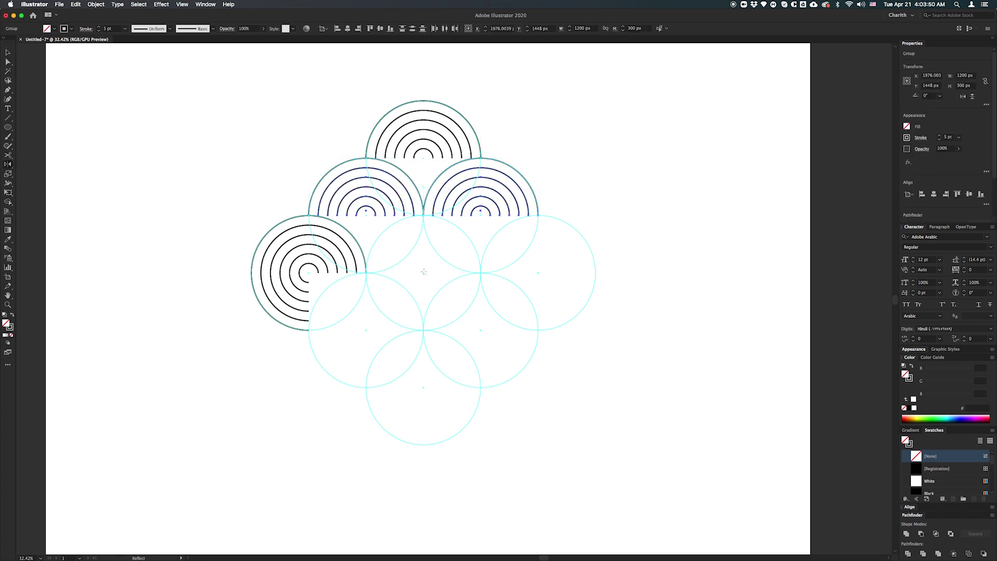
{"action": "left_click", "coordinate": [423, 273], "text": "alt"}
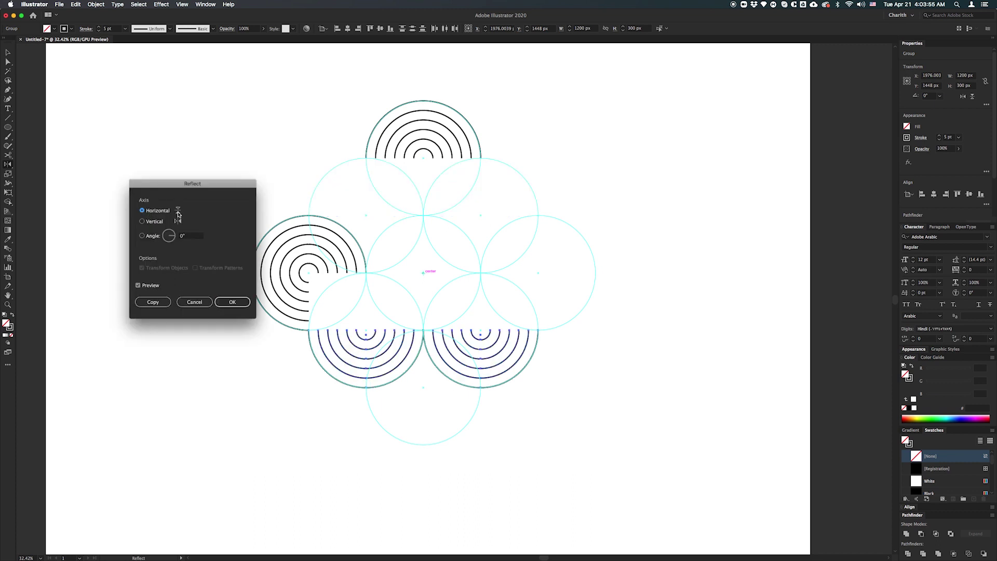
{"action": "left_click", "coordinate": [151, 302]}
{"action": "key", "text": "v"}
{"action": "left_click", "coordinate": [652, 294]}
{"action": "left_click", "coordinate": [408, 355]}
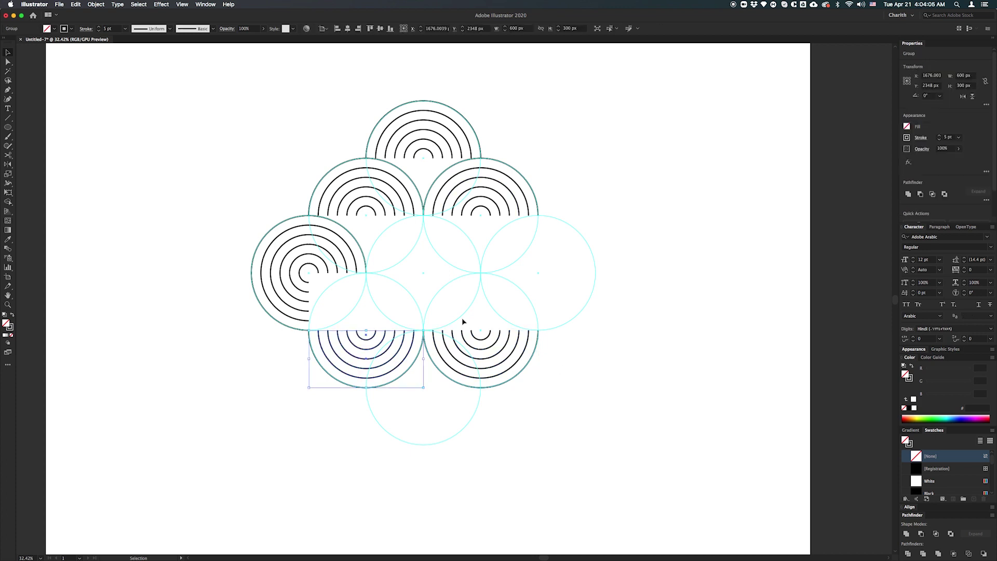
Step: Reflect a copy of the leftmost three-quarter circle group across the vertical axis through the pattern's center
{"action": "left_click", "coordinate": [346, 268]}
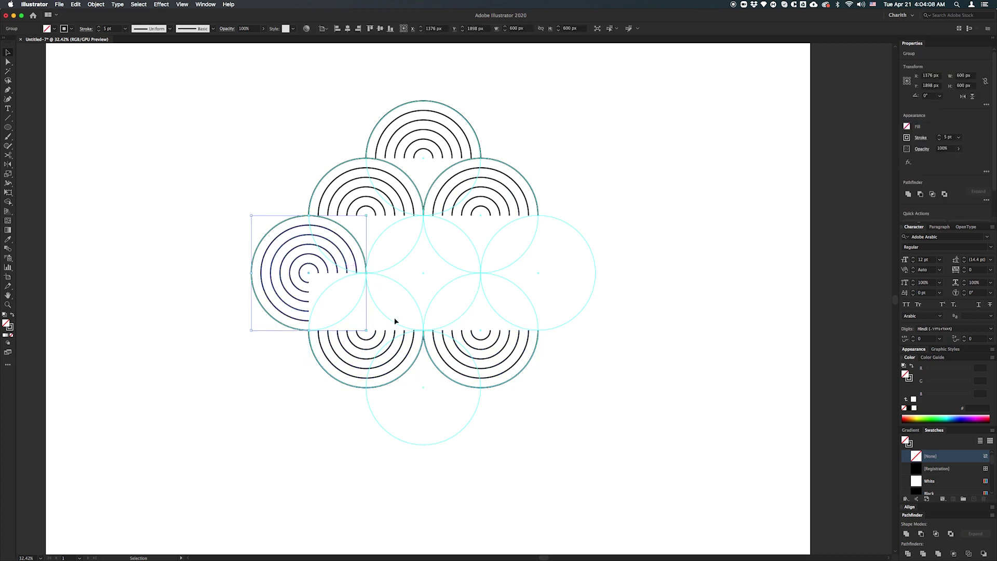
{"action": "left_click", "coordinate": [8, 164]}
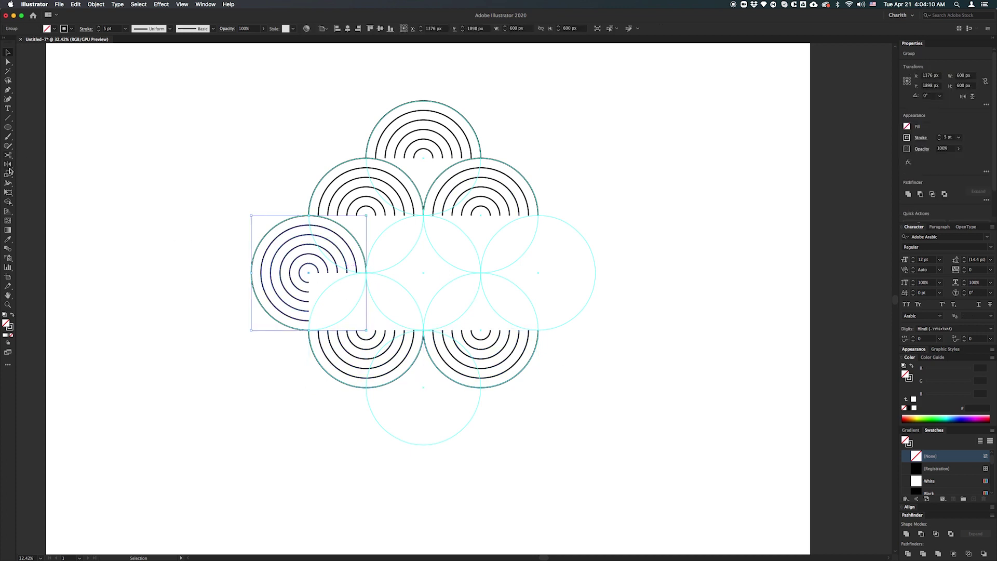
{"action": "left_click", "coordinate": [424, 273], "text": "alt"}
{"action": "left_click", "coordinate": [155, 222]}
{"action": "left_click", "coordinate": [153, 301]}
{"action": "key", "text": "v"}
Step: Copy the lower-left half-circle group onto the central guide circle
{"action": "left_click", "coordinate": [401, 352]}
{"action": "left_click_drag", "start_coordinate": [401, 352], "coordinate": [458, 294]}
{"action": "left_click", "coordinate": [685, 297]}
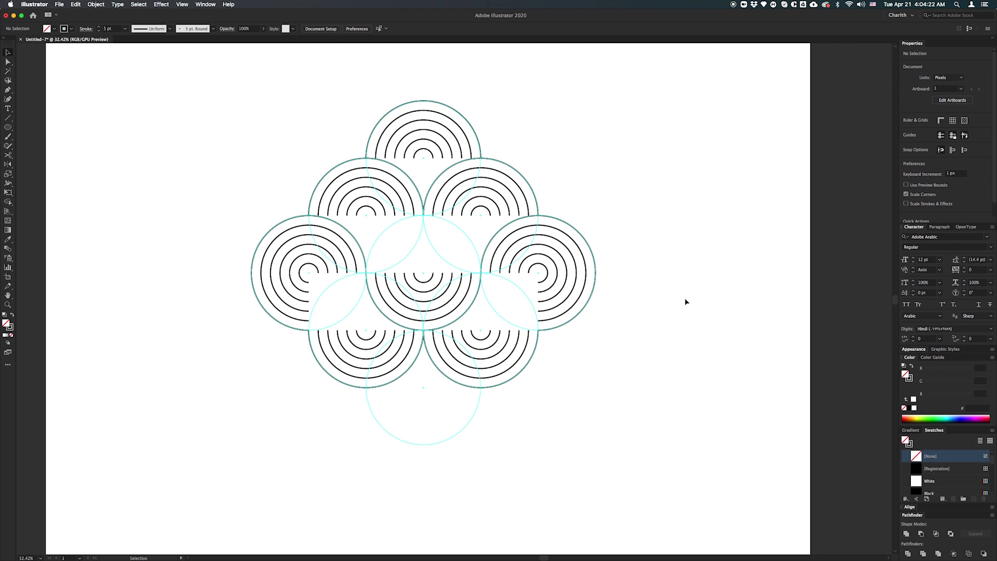
Step: Hide the guides so only the black line artwork is displayed
{"action": "left_click_drag", "start_coordinate": [659, 367], "coordinate": [661, 363]}
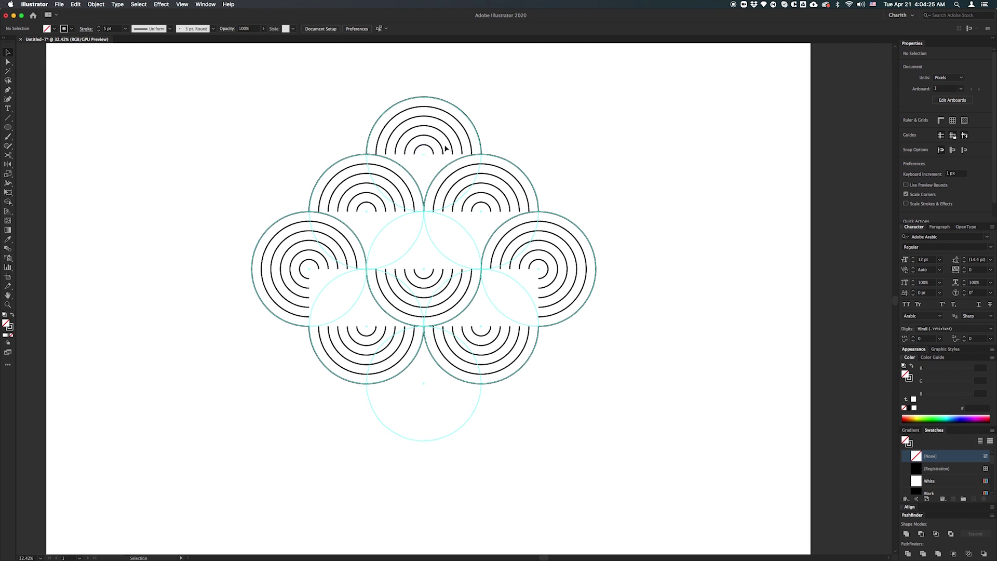
{"action": "right_click", "coordinate": [648, 251]}
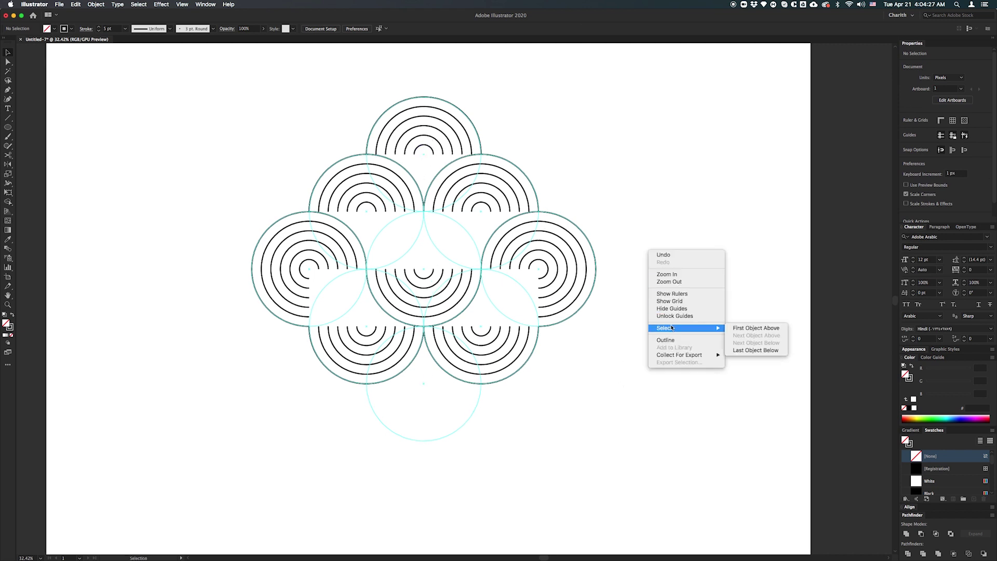
{"action": "left_click", "coordinate": [671, 309]}
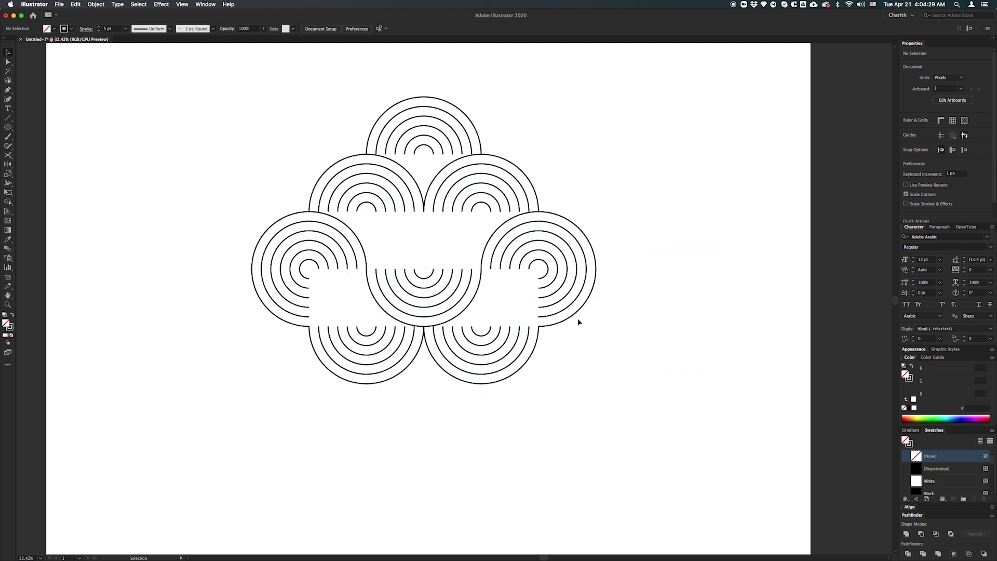
Step: Examine the open ends of the top and second-row half circles up close
{"action": "key", "text": "z"}
{"action": "left_click_drag", "start_coordinate": [457, 236], "coordinate": [507, 240]}
{"action": "key", "text": "space"}
{"action": "left_click_drag", "start_coordinate": [427, 242], "coordinate": [426, 293]}
{"action": "left_click_drag", "start_coordinate": [360, 165], "coordinate": [431, 246]}
{"action": "key", "text": "space"}
{"action": "key", "text": "v"}
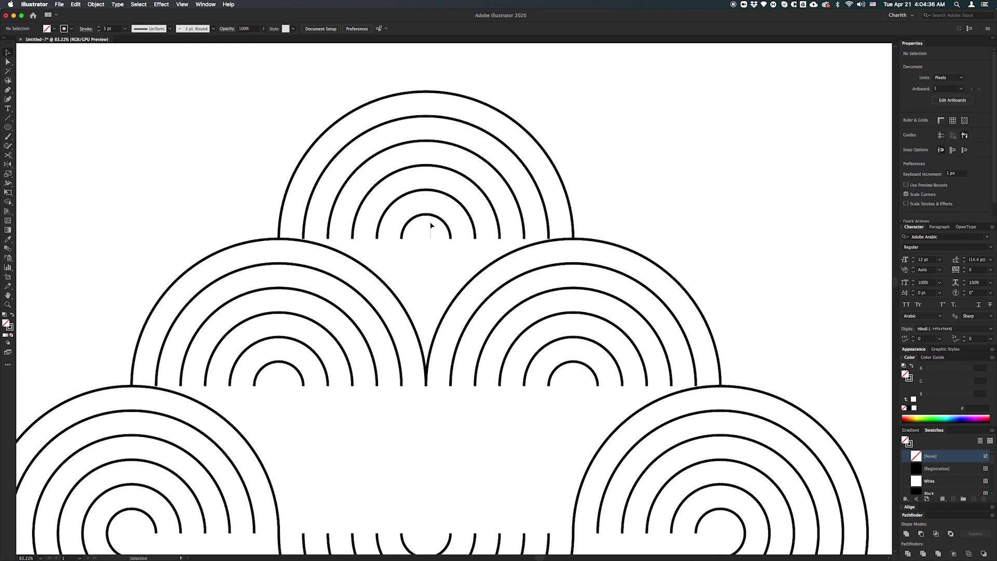
Step: Lock the group of concentric half circles at the top of the pattern
{"action": "left_click", "coordinate": [428, 192]}
{"action": "left_click", "coordinate": [96, 4]}
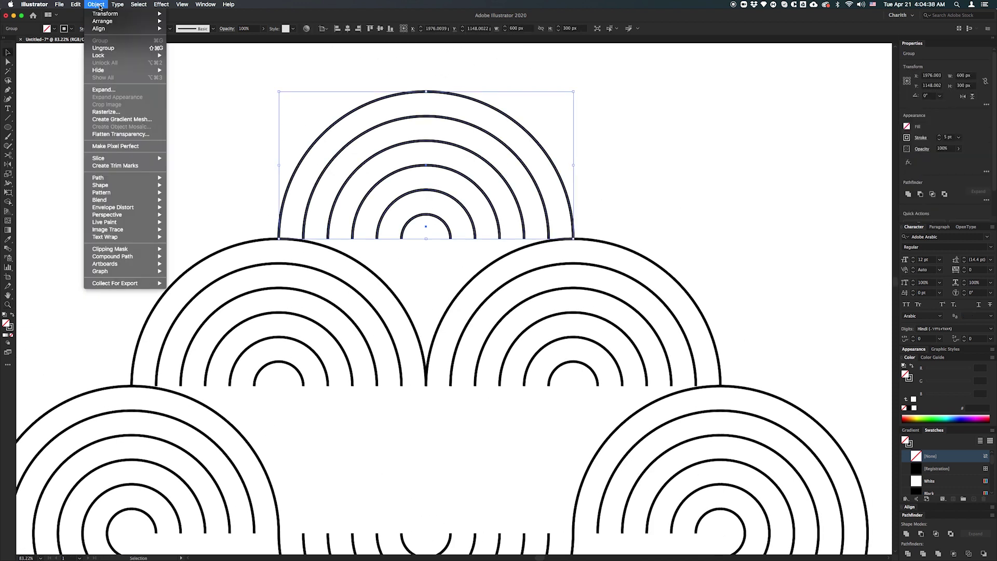
{"action": "mouse_move", "coordinate": [130, 55]}
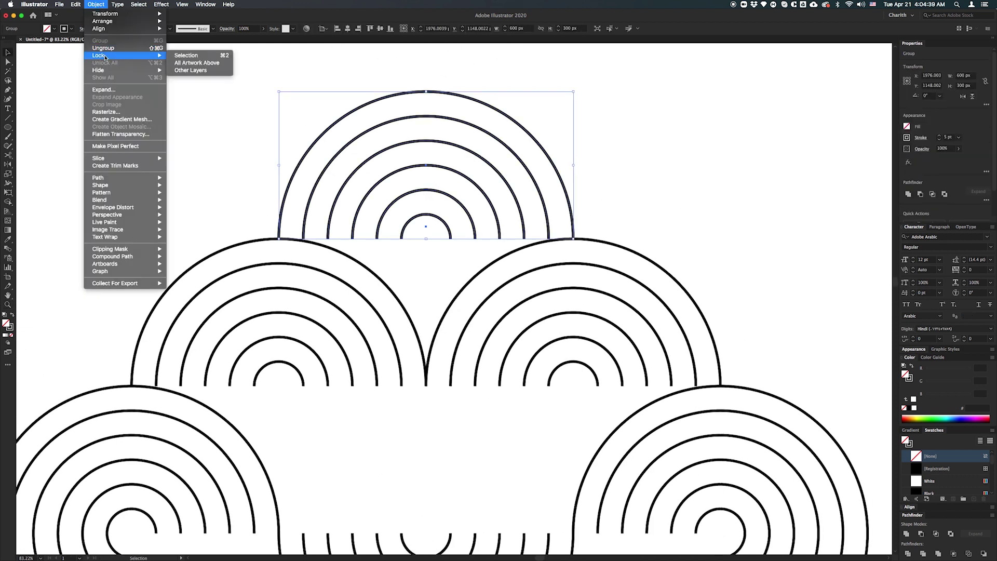
{"action": "left_click", "coordinate": [193, 56]}
Step: Draw straight vertical lines with the Pen tool from the left ends of the two innermost top arcs down to the second-row arch
{"action": "scroll", "coordinate": [376, 212], "scroll_direction": "down", "scroll_amount": 2}
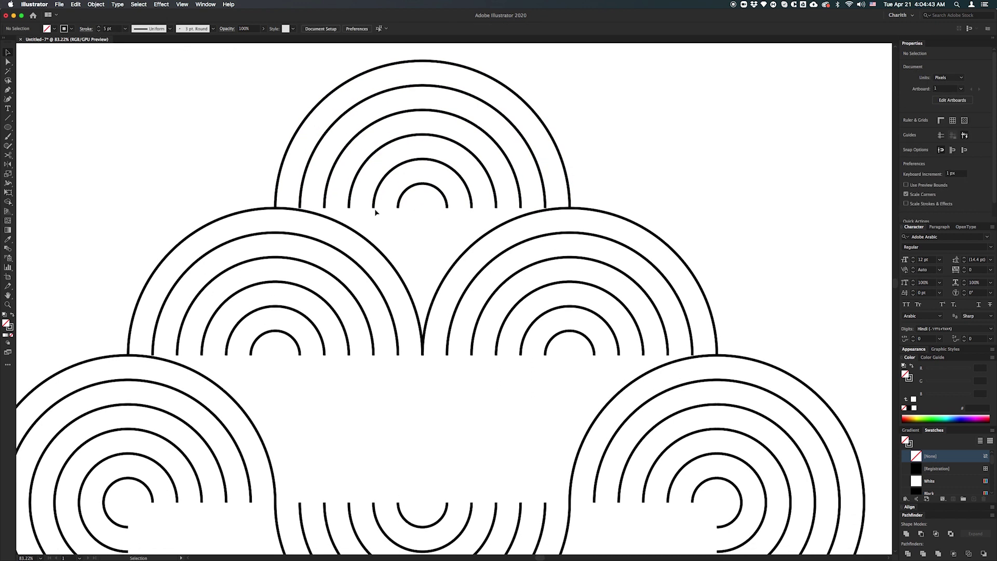
{"action": "key", "text": "z"}
{"action": "left_click_drag", "start_coordinate": [396, 214], "coordinate": [452, 216]}
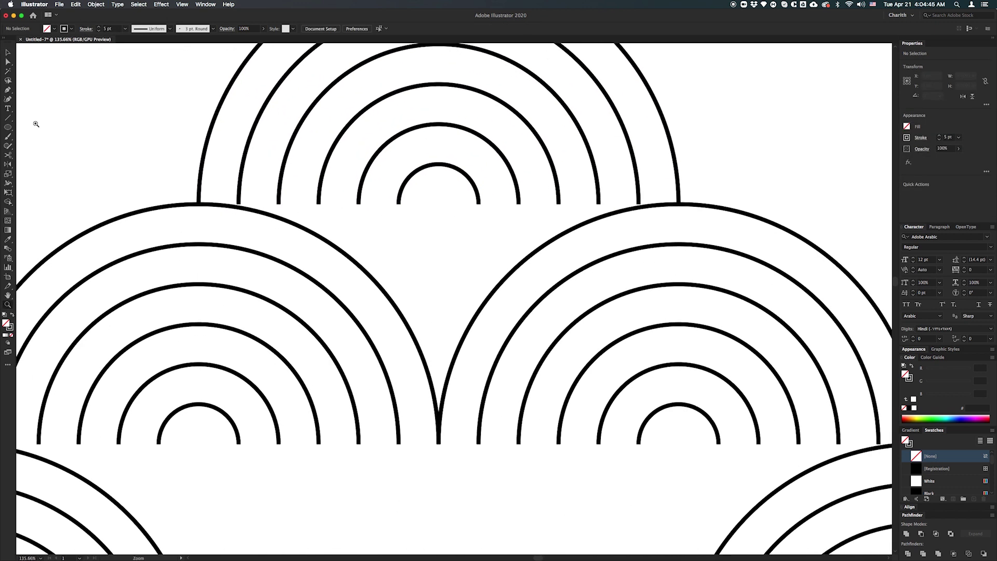
{"action": "left_click", "coordinate": [8, 90]}
{"action": "left_click", "coordinate": [399, 203]}
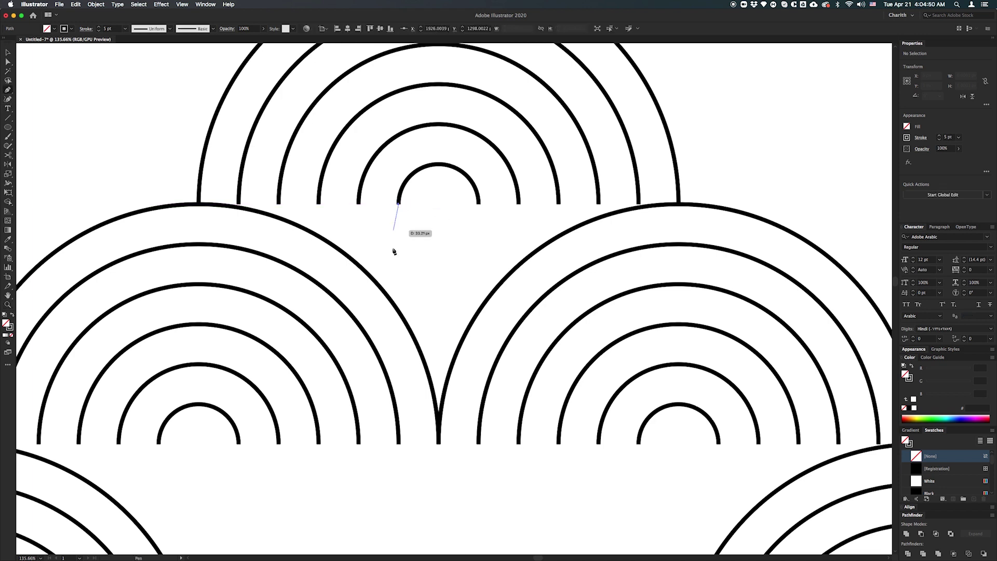
{"action": "left_click", "coordinate": [398, 312]}
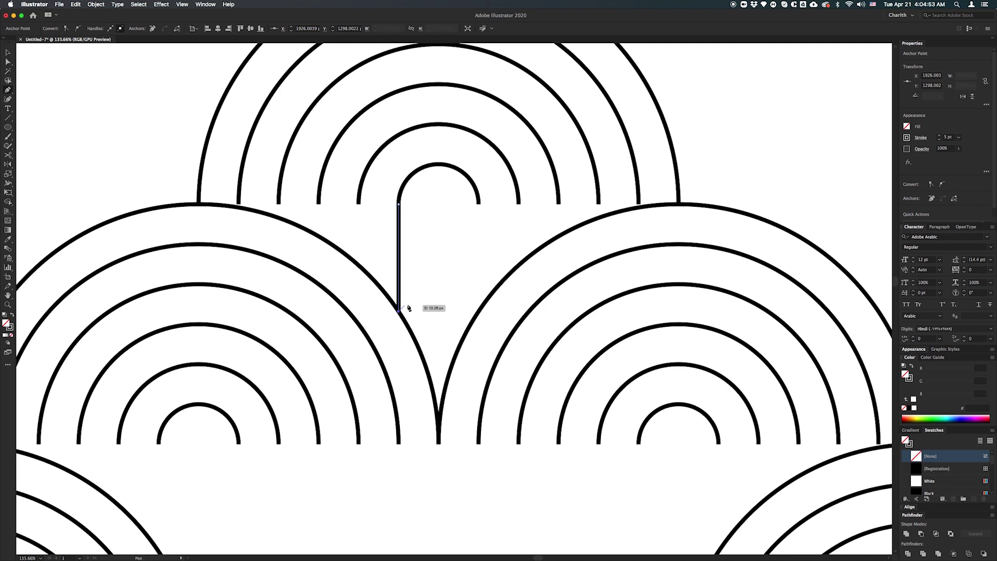
{"action": "left_click", "coordinate": [359, 205]}
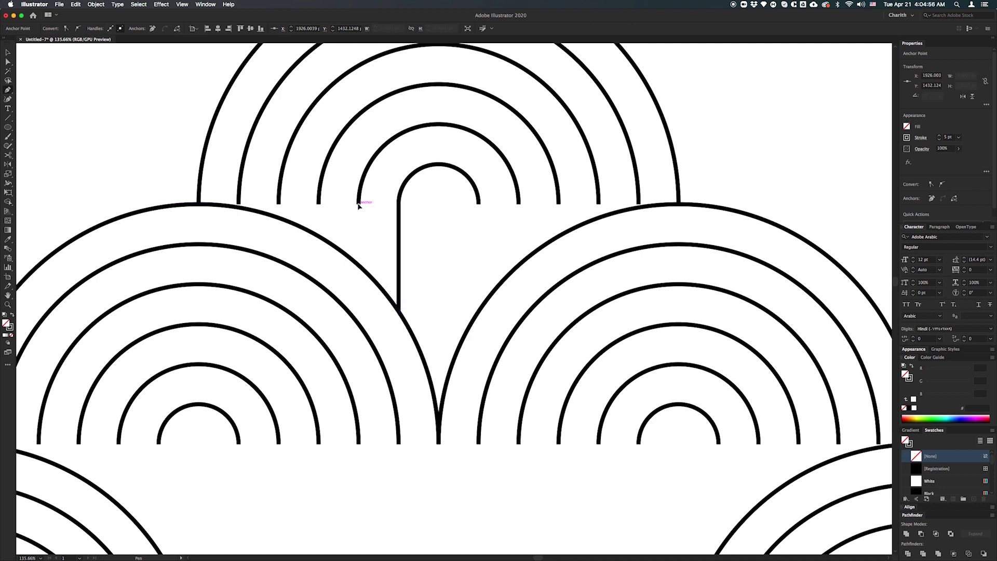
{"action": "left_click", "coordinate": [359, 266]}
{"action": "key", "text": "Escape"}
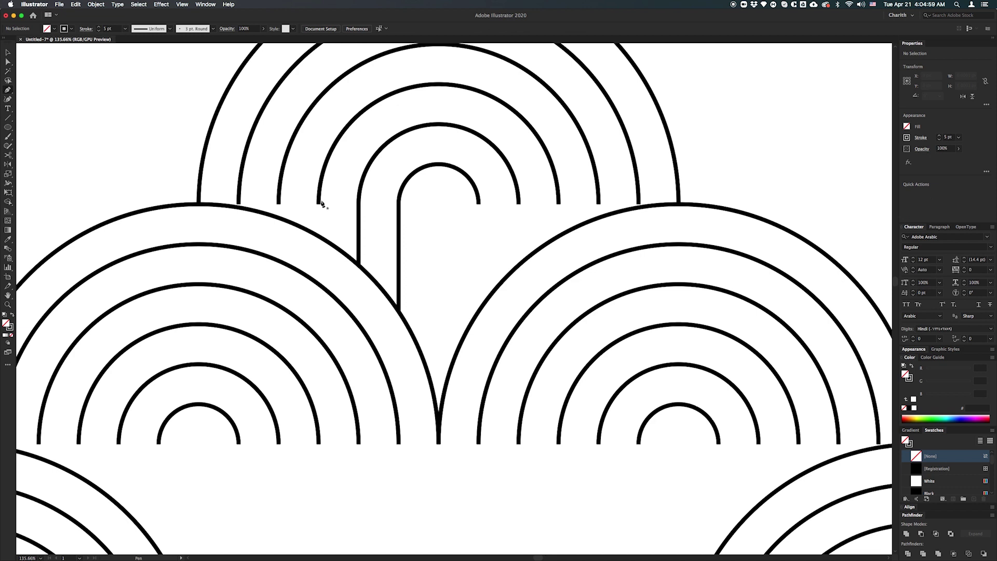
Step: Extend the left ends of the next three top arcs straight down to the outer edge of the left second-row arch
{"action": "left_click", "coordinate": [319, 204]}
{"action": "left_click", "coordinate": [319, 237]}
{"action": "key", "text": "super+shift+a"}
{"action": "left_click", "coordinate": [279, 204]}
{"action": "left_click", "coordinate": [279, 218]}
{"action": "key", "text": "super+shift+a"}
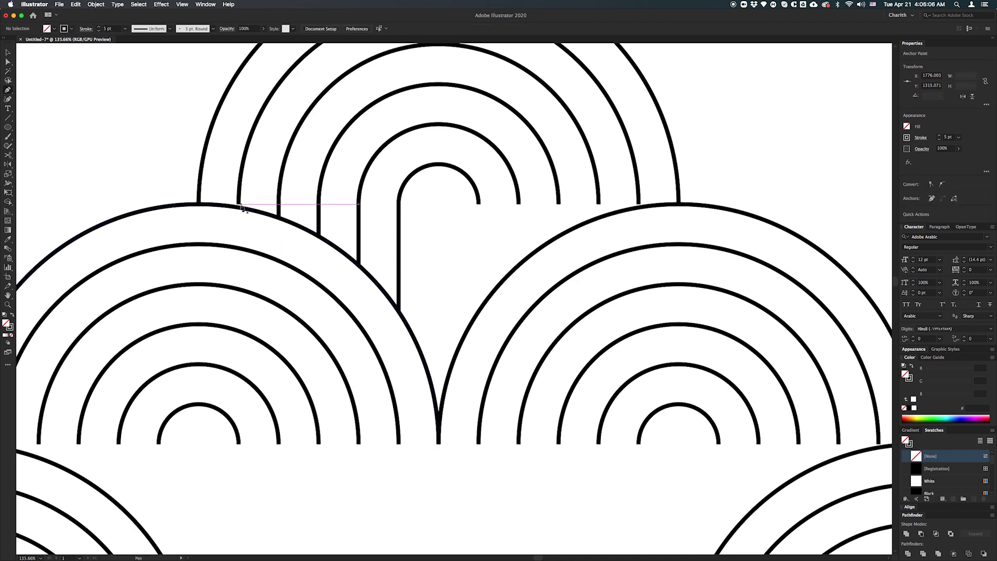
{"action": "left_click", "coordinate": [239, 204]}
{"action": "left_click", "coordinate": [239, 207]}
{"action": "key", "text": "super+shift+a"}
Step: Group the five short vertical lines below the left side of the top arch
{"action": "key", "text": "v"}
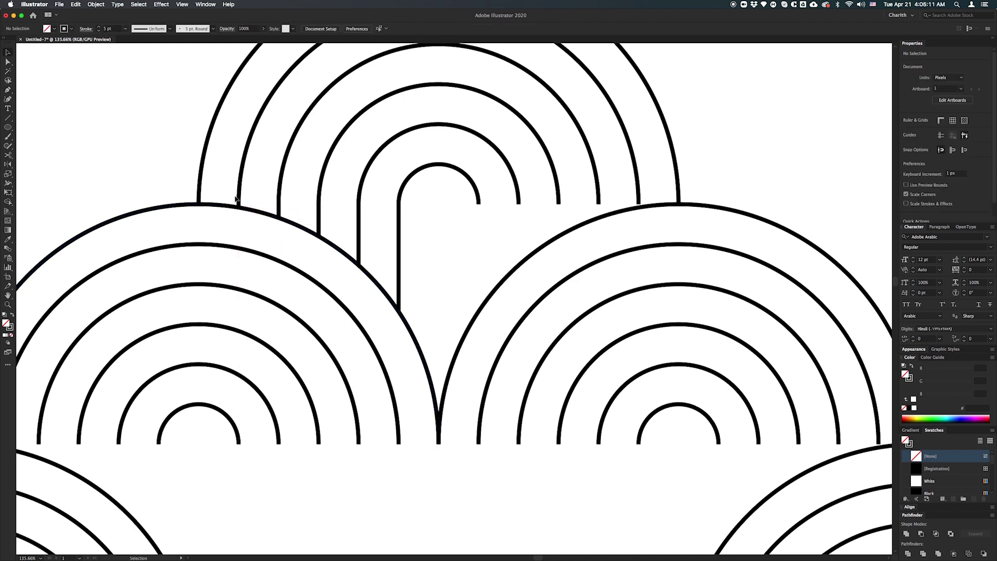
{"action": "mouse_move", "coordinate": [414, 223]}
{"action": "left_mouse_down"}
{"action": "mouse_move", "coordinate": [240, 197]}
{"action": "mouse_move", "coordinate": [224, 216]}
{"action": "left_mouse_up"}
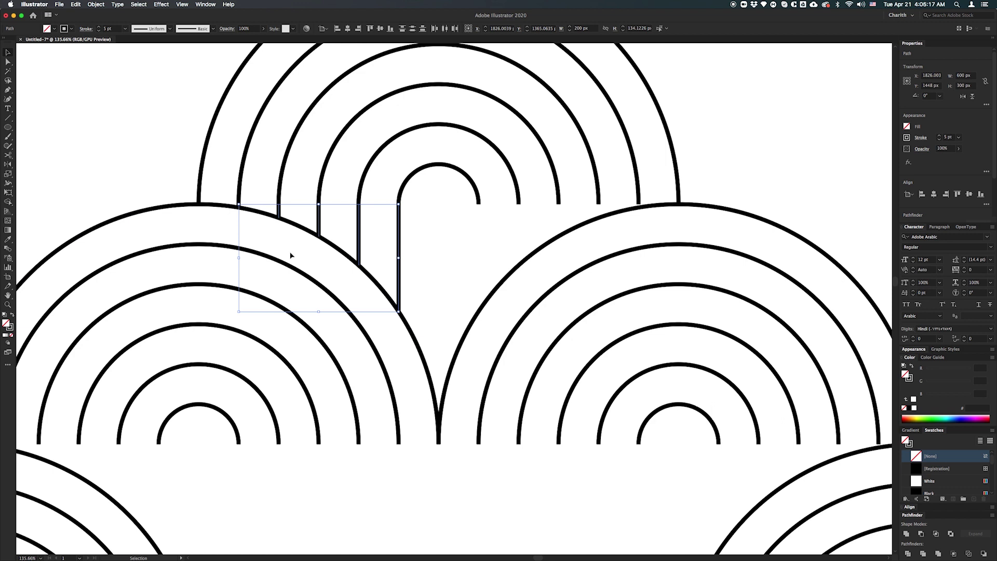
{"action": "left_click", "coordinate": [99, 4]}
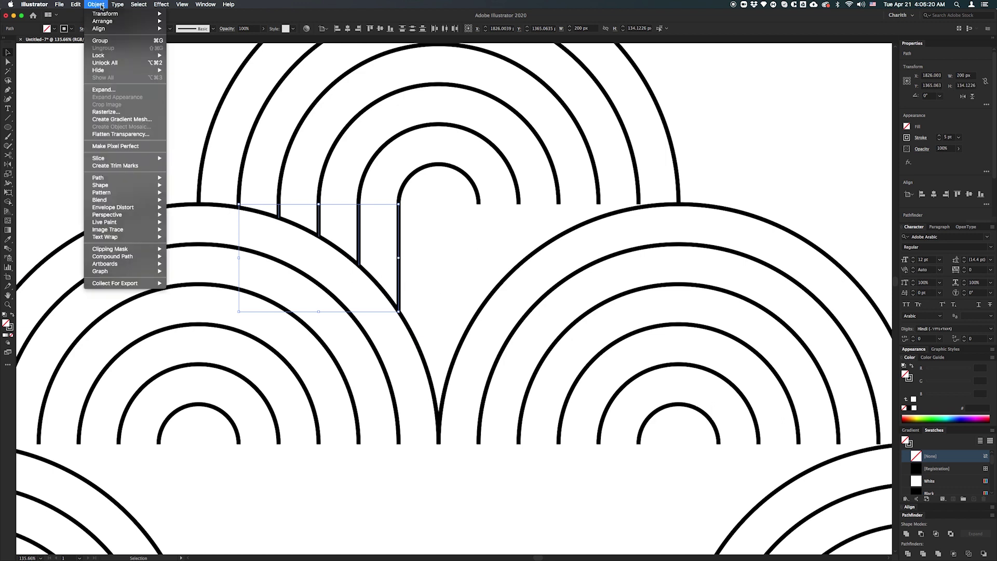
{"action": "left_click", "coordinate": [106, 41]}
Step: Reflect a copy of the short vertical line group across the vertical axis through the pattern's center
{"action": "scroll", "coordinate": [331, 200], "scroll_direction": "down", "scroll_amount": 2}
{"action": "left_click", "coordinate": [402, 226]}
{"action": "left_click", "coordinate": [364, 226]}
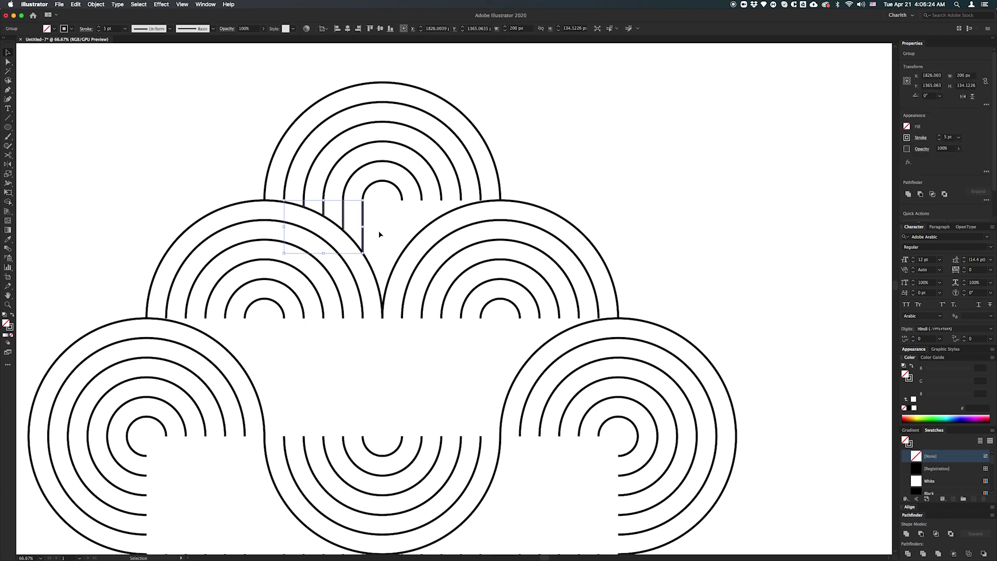
{"action": "left_click", "coordinate": [8, 165]}
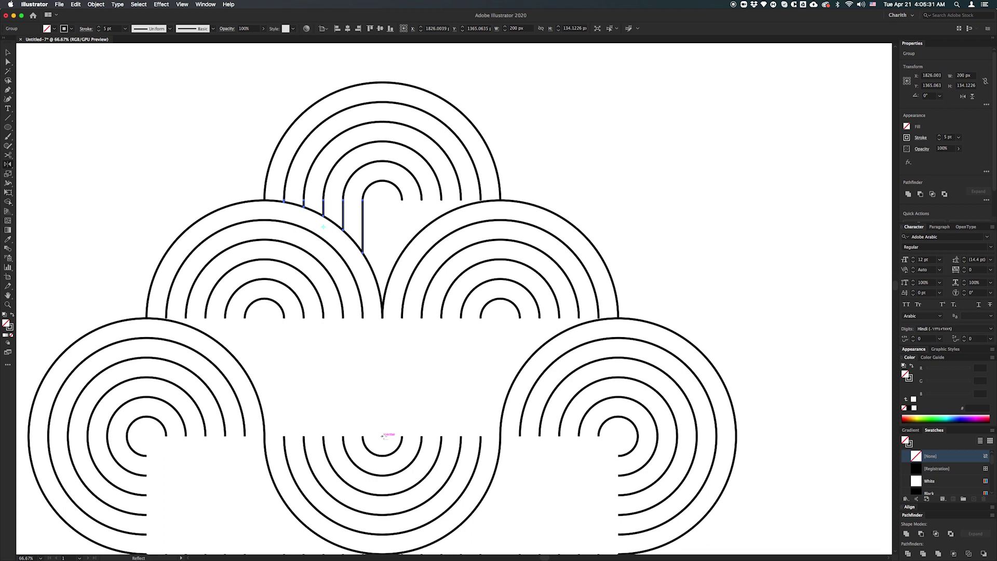
{"action": "left_click", "coordinate": [383, 435], "text": "alt"}
{"action": "left_click", "coordinate": [153, 301]}
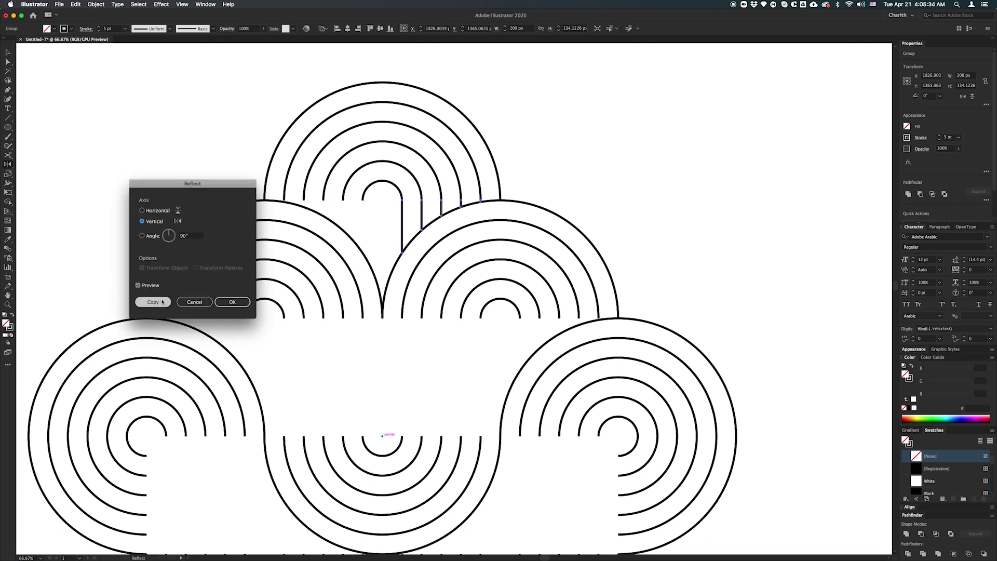
{"action": "left_click", "coordinate": [569, 137], "text": "super"}
Step: Join the right end of the innermost arc in the left second-row arch to the central half-circle arc end directly below it
{"action": "scroll", "coordinate": [568, 137], "scroll_direction": "down", "scroll_amount": 3}
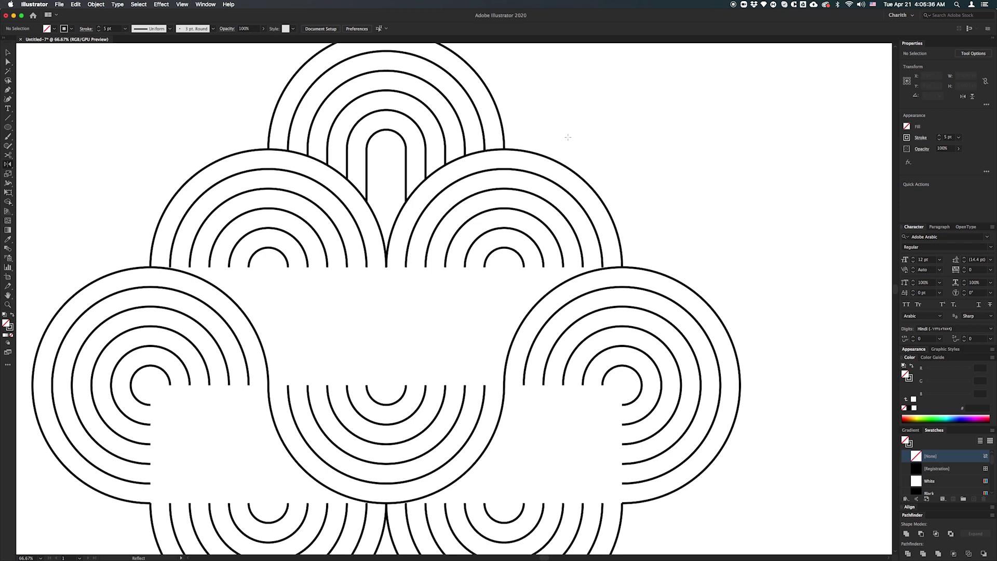
{"action": "key", "text": "v"}
{"action": "key", "text": "a"}
{"action": "left_click_drag", "start_coordinate": [296, 392], "coordinate": [297, 369]}
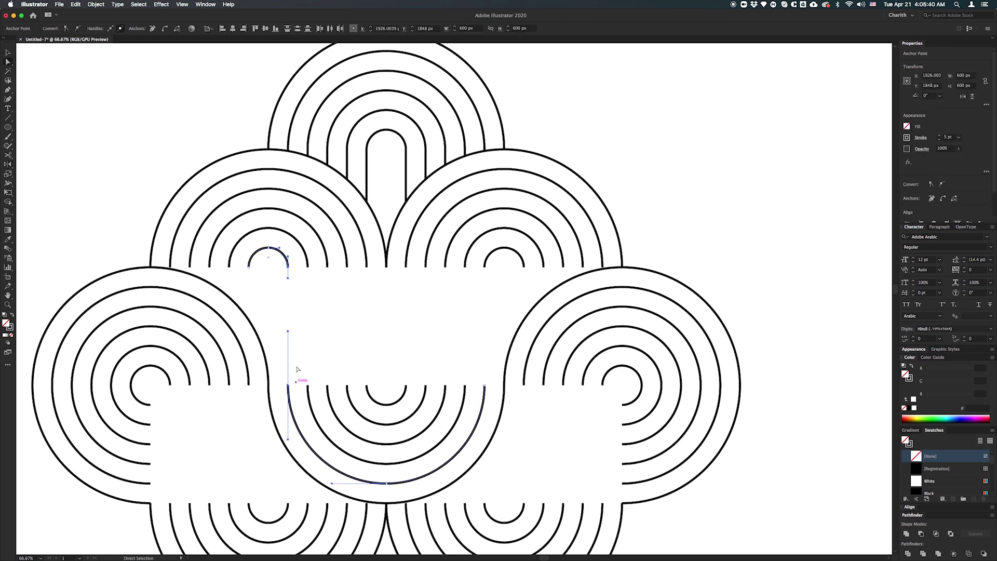
{"action": "left_click", "coordinate": [97, 5]}
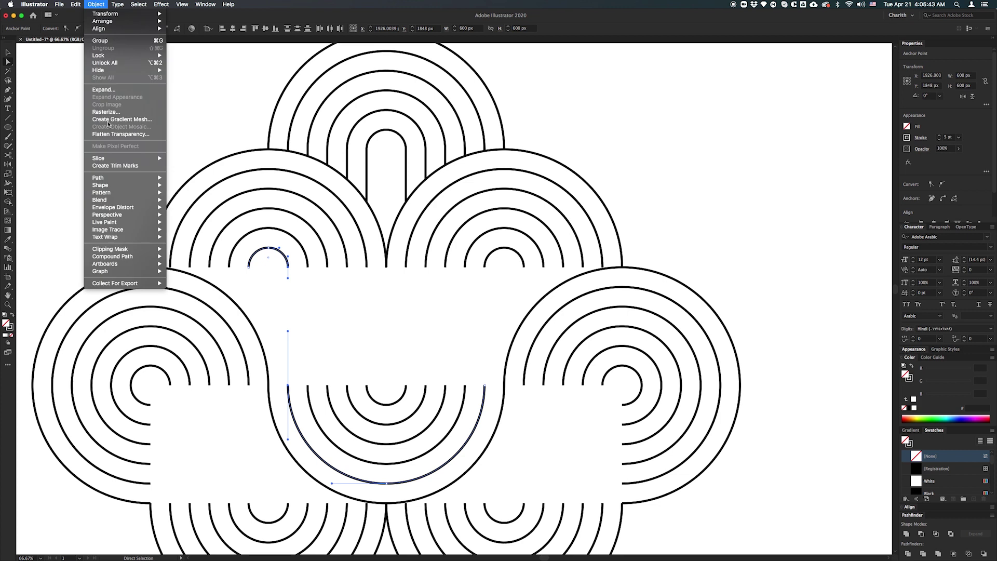
{"action": "mouse_move", "coordinate": [104, 179]}
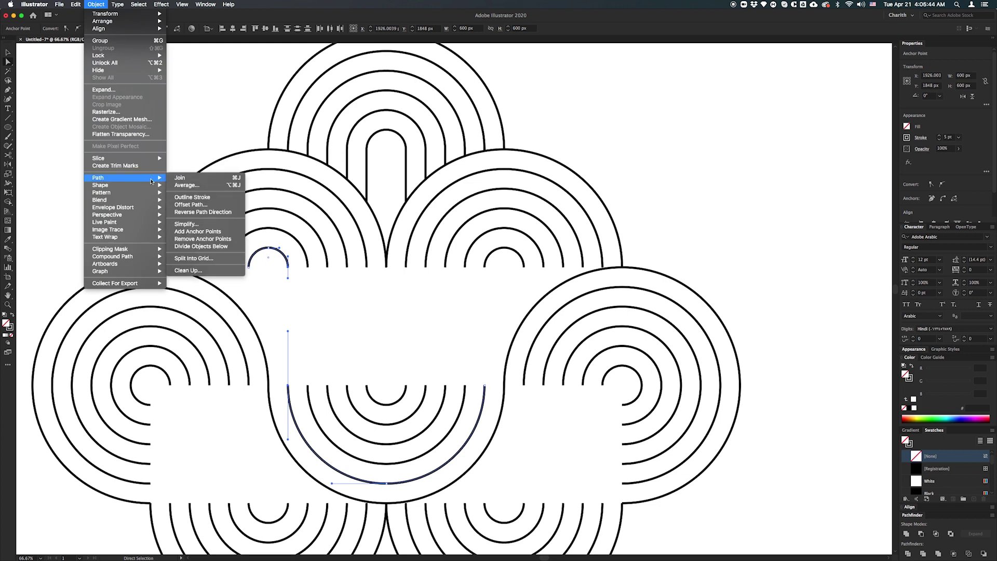
{"action": "left_click", "coordinate": [238, 179]}
{"action": "left_click", "coordinate": [298, 266]}
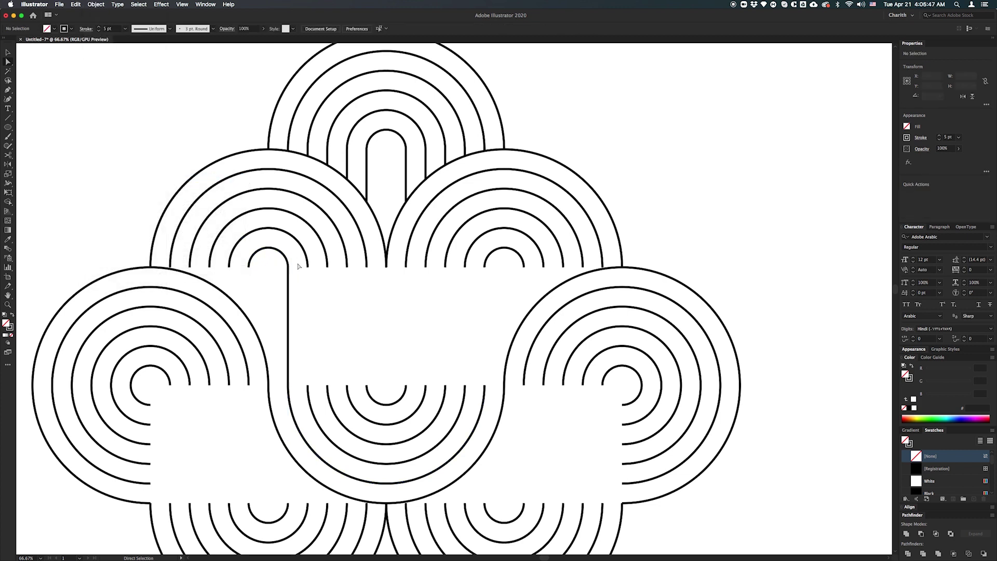
Step: Join the remaining facing open ends between the two second-row arches and the central half circle with straight segments
{"action": "left_click_drag", "start_coordinate": [315, 390], "coordinate": [330, 387]}
{"action": "key", "text": "super+j"}
{"action": "key", "text": "super+j"}
{"action": "left_click_drag", "start_coordinate": [340, 256], "coordinate": [433, 389]}
{"action": "key", "text": "super+j"}
{"action": "key", "text": "super+j"}
{"action": "key", "text": "super+j"}
{"action": "key", "text": "super+j"}
{"action": "left_click_drag", "start_coordinate": [437, 258], "coordinate": [472, 393]}
{"action": "key", "text": "super+j"}
{"action": "key", "text": "super+j"}
{"action": "left_click_drag", "start_coordinate": [477, 259], "coordinate": [531, 508]}
{"action": "key", "text": "super+j"}
{"action": "left_click", "coordinate": [518, 390]}
{"action": "key", "text": "super+j"}
Step: Join the inner open ends of the right three-quarter circles to the arc ends of the lower-right half circle directly below
{"action": "left_click_drag", "start_coordinate": [539, 377], "coordinate": [578, 511]}
{"action": "key", "text": "super+j"}
{"action": "key", "text": "super+j"}
{"action": "left_click_drag", "start_coordinate": [574, 380], "coordinate": [579, 386]}
{"action": "left_click_drag", "start_coordinate": [590, 508], "coordinate": [590, 509]}
{"action": "key", "text": "super+j"}
{"action": "left_click_drag", "start_coordinate": [595, 379], "coordinate": [607, 508]}
{"action": "key", "text": "super+j"}
Step: Join the inner open ends of the left three-quarter circles to the arc ends of the lower-left half circle directly below
{"action": "key", "text": "space"}
{"action": "left_click_drag", "start_coordinate": [512, 470], "coordinate": [545, 367]}
{"action": "left_click", "coordinate": [525, 328]}
{"action": "key", "text": "space"}
{"action": "left_click_drag", "start_coordinate": [307, 267], "coordinate": [324, 400]}
{"action": "key", "text": "super+j"}
{"action": "left_click_drag", "start_coordinate": [287, 264], "coordinate": [288, 396]}
{"action": "key", "text": "super+j"}
{"action": "key", "text": "super+j"}
{"action": "left_click_drag", "start_coordinate": [249, 264], "coordinate": [245, 400]}
{"action": "key", "text": "super+j"}
{"action": "key", "text": "super+j"}
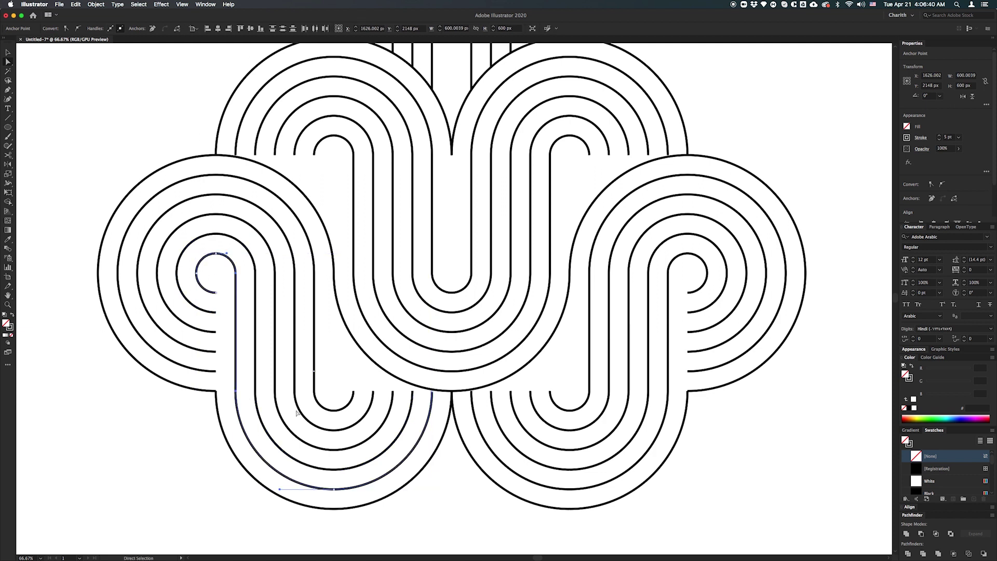
Step: Copy the left group of short vertical lines from the top arch onto the left open ends of the left second-row arch
{"action": "left_click", "coordinate": [565, 382]}
{"action": "key", "text": "super+space"}
{"action": "left_click_drag", "start_coordinate": [520, 350], "coordinate": [454, 351]}
{"action": "key", "text": "space"}
{"action": "left_click_drag", "start_coordinate": [474, 295], "coordinate": [514, 310]}
{"action": "key", "text": "super+space"}
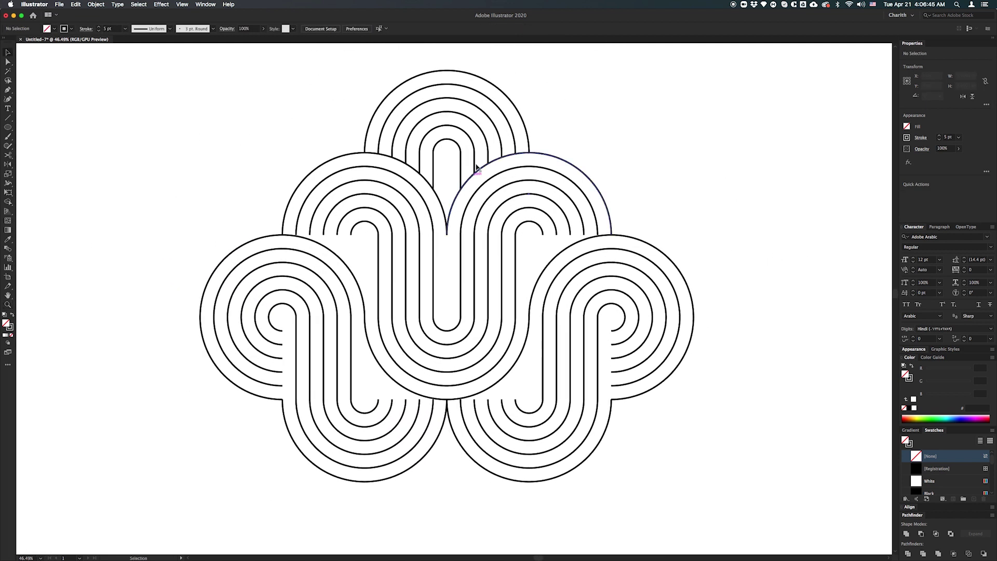
{"action": "left_click", "coordinate": [461, 172]}
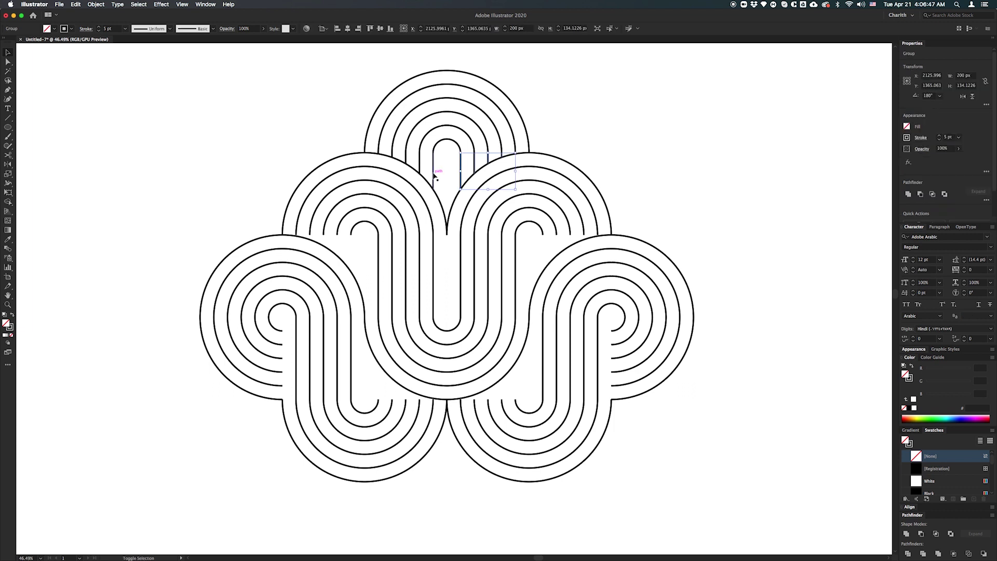
{"action": "left_click", "coordinate": [435, 177], "text": "shift"}
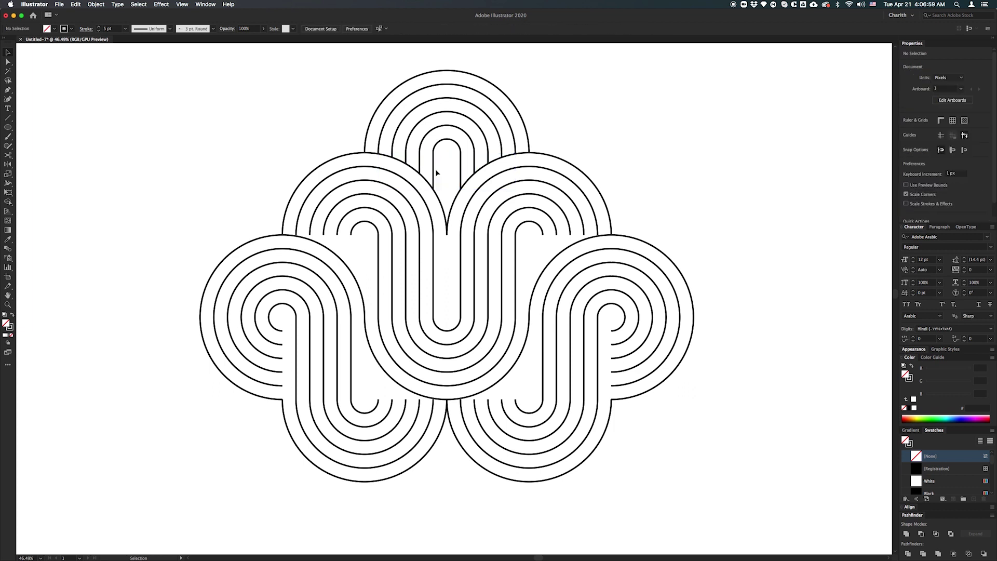
{"action": "left_click", "coordinate": [434, 178]}
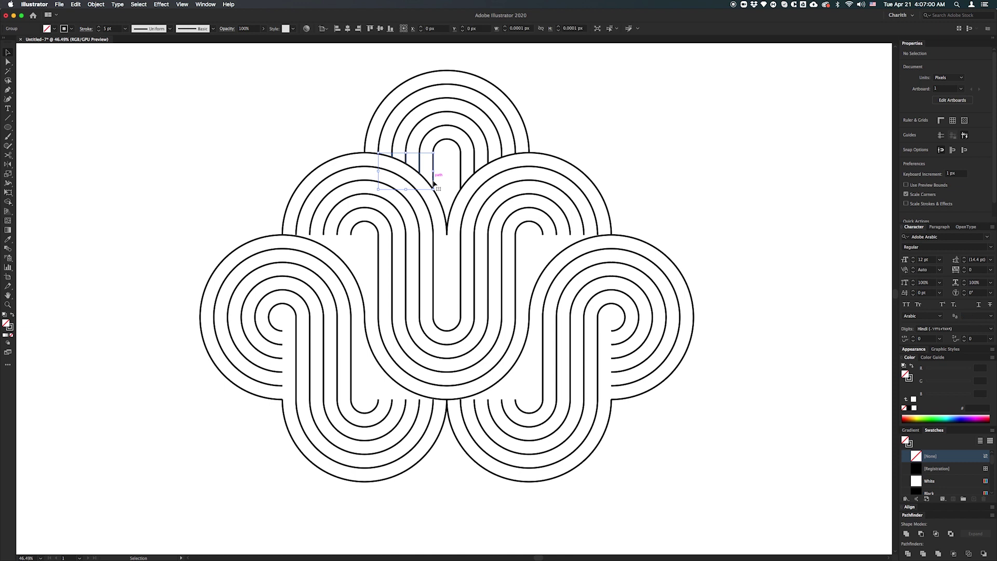
{"action": "left_click_drag", "start_coordinate": [433, 180], "coordinate": [351, 261]}
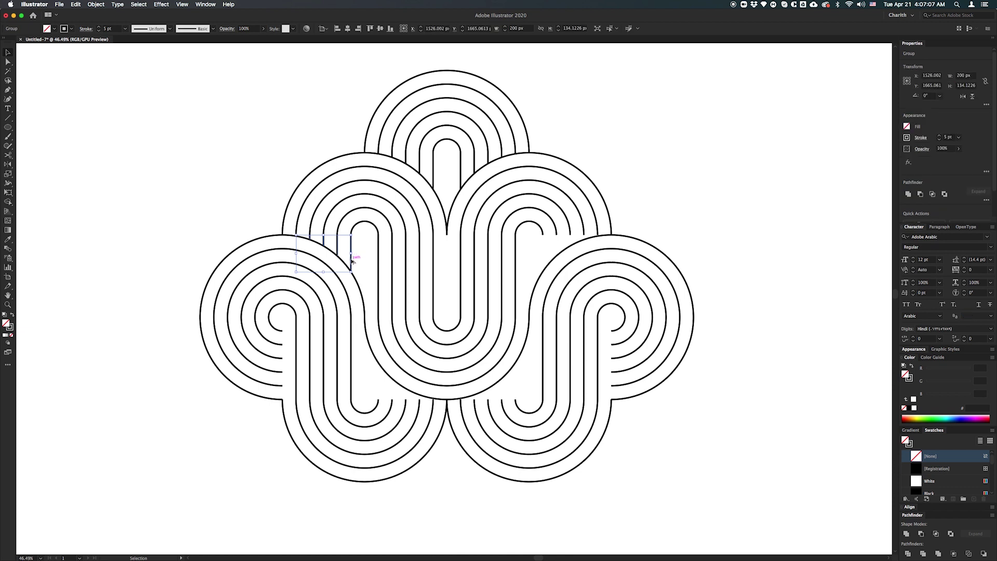
Step: Reflect a copy of the left second-row vertical line group across the vertical axis onto the right second-row arch
{"action": "left_click", "coordinate": [8, 165]}
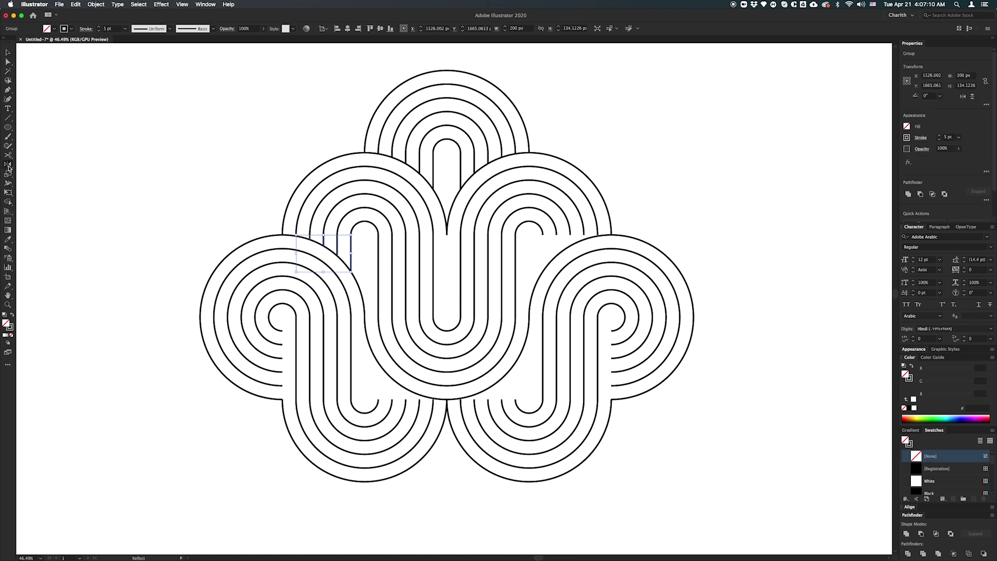
{"action": "left_click", "coordinate": [447, 318], "text": "alt"}
{"action": "left_click", "coordinate": [153, 302]}
{"action": "key", "text": "super+shift+a"}
Step: Copy the left second-row vertical line group onto the open inner ends of the lower-right half circle
{"action": "key", "text": "z"}
{"action": "left_click_drag", "start_coordinate": [348, 237], "coordinate": [538, 252]}
{"action": "left_click_drag", "start_coordinate": [434, 279], "coordinate": [288, 281]}
{"action": "left_click_drag", "start_coordinate": [691, 284], "coordinate": [384, 269]}
{"action": "left_click_drag", "start_coordinate": [465, 278], "coordinate": [513, 249]}
{"action": "key", "text": "v"}
{"action": "left_click", "coordinate": [335, 261]}
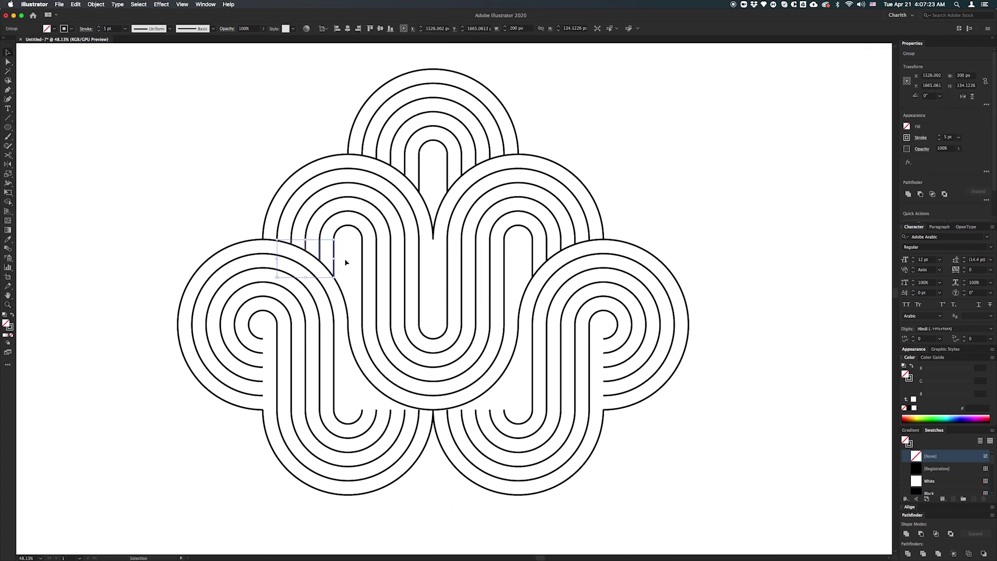
{"action": "left_click_drag", "start_coordinate": [335, 270], "coordinate": [505, 404]}
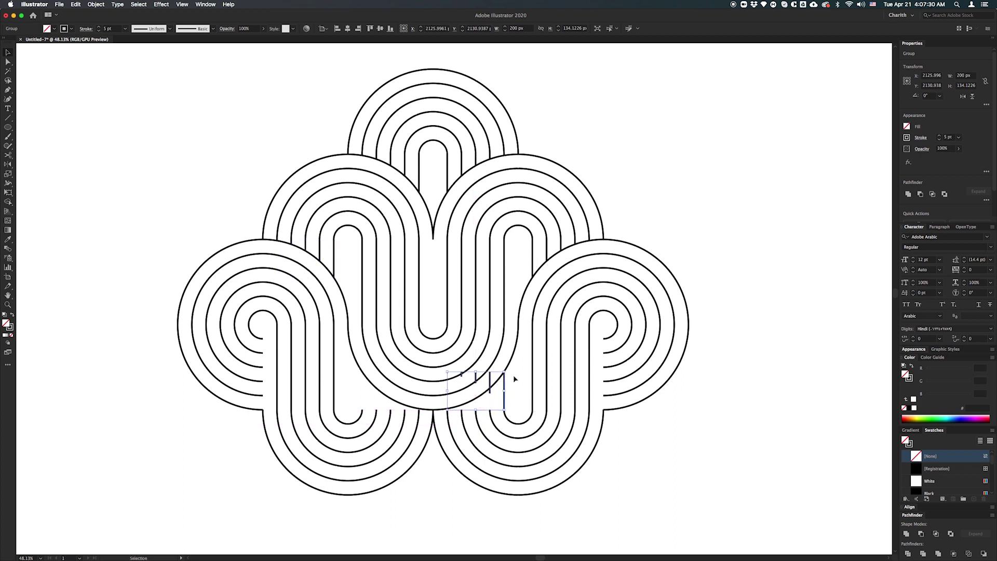
Step: Reflect the copied line group in place across the horizontal axis so it meets the lower edge of the central curve
{"action": "double_click", "coordinate": [8, 165]}
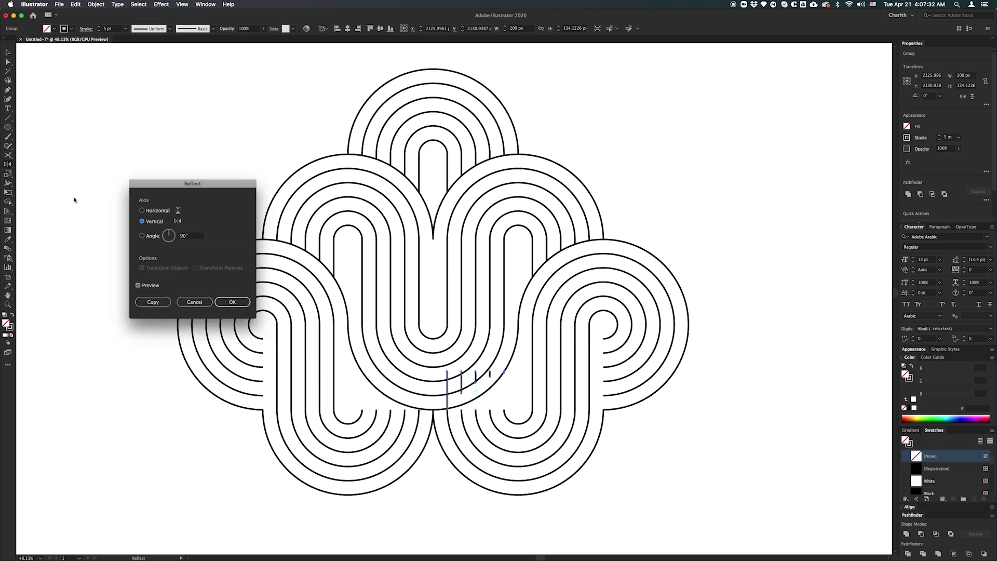
{"action": "left_click", "coordinate": [142, 211]}
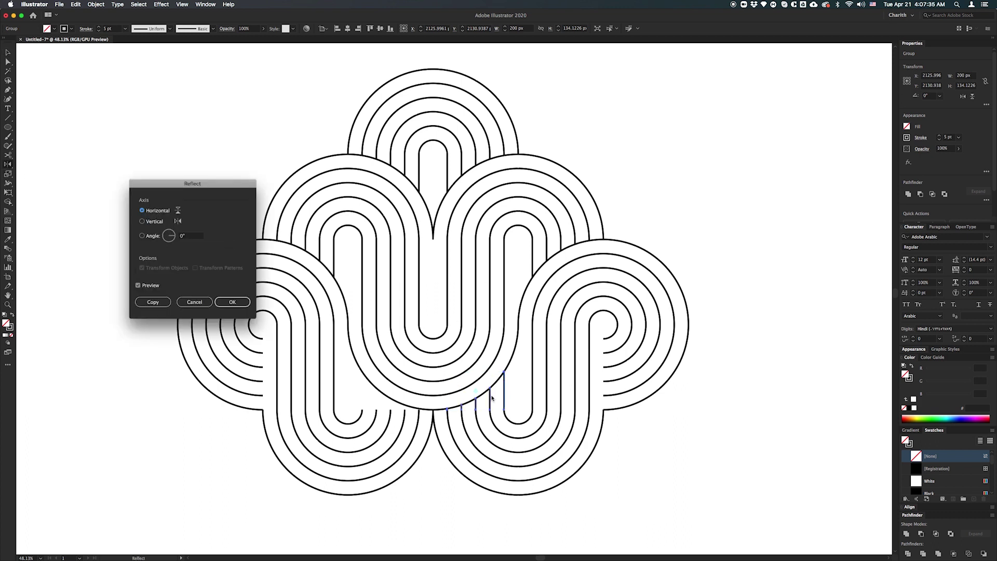
{"action": "left_click", "coordinate": [234, 305]}
{"action": "key", "text": "super+shift+a"}
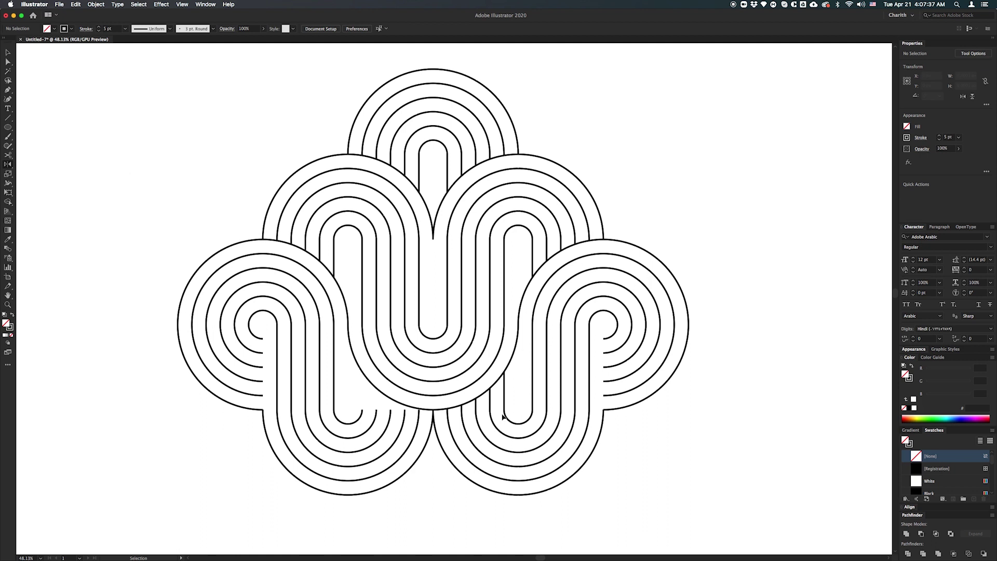
Step: Reflect a copy of the lower-right vertical line group across the vertical axis through the pattern's center onto the lower-left half circle
{"action": "scroll", "coordinate": [503, 415], "scroll_direction": "up", "scroll_amount": 7}
{"action": "scroll", "coordinate": [514, 247], "scroll_direction": "down", "scroll_amount": 7}
{"action": "left_click_drag", "start_coordinate": [528, 253], "coordinate": [554, 418]}
{"action": "scroll", "coordinate": [515, 361], "scroll_direction": "up", "scroll_amount": 2}
{"action": "scroll", "coordinate": [552, 412], "scroll_direction": "down", "scroll_amount": 1}
{"action": "key", "text": "v"}
{"action": "left_click", "coordinate": [544, 413]}
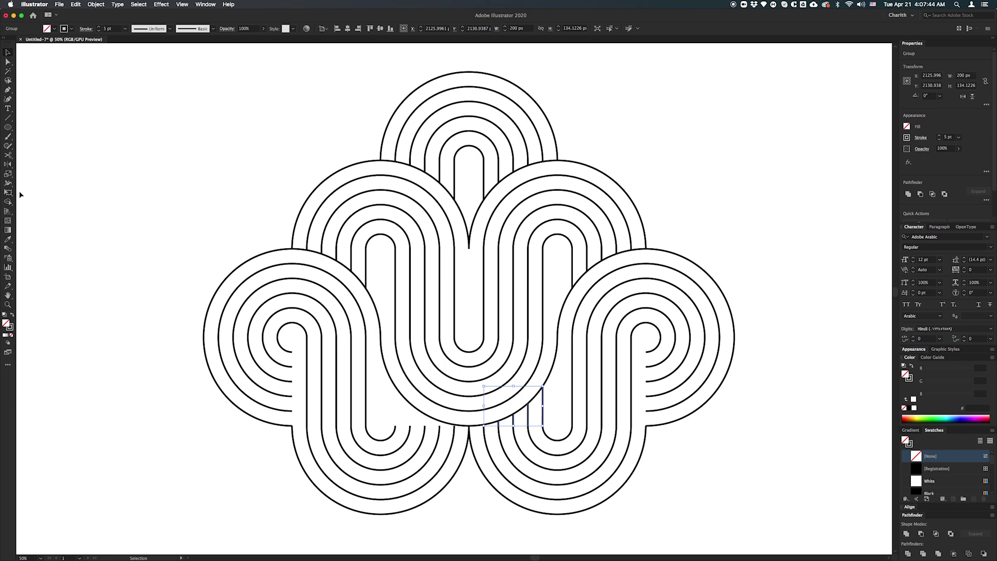
{"action": "left_click", "coordinate": [8, 164]}
{"action": "left_click", "coordinate": [469, 338], "text": "alt"}
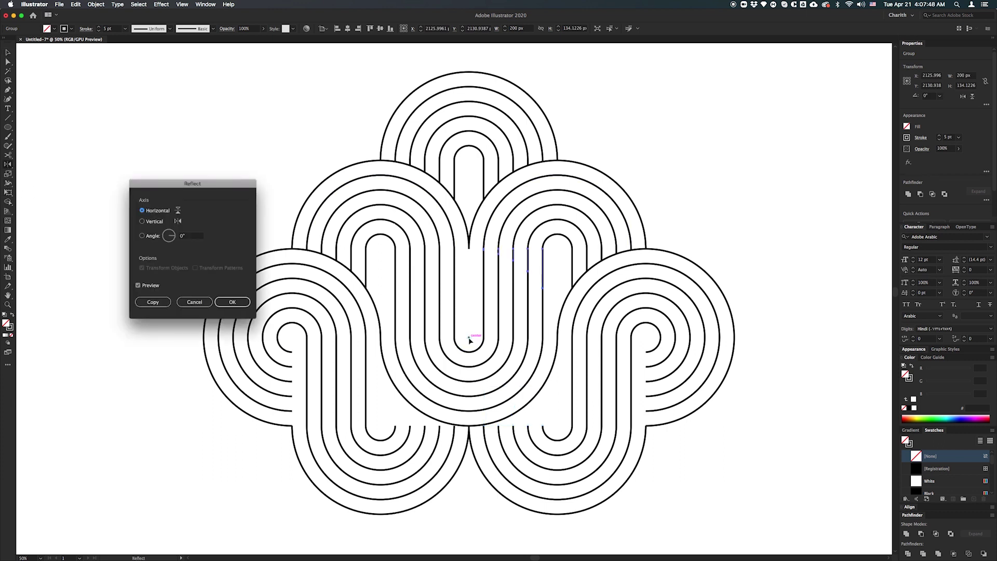
{"action": "left_click", "coordinate": [153, 223]}
{"action": "left_click", "coordinate": [153, 303]}
{"action": "key", "text": "super+shift+a"}
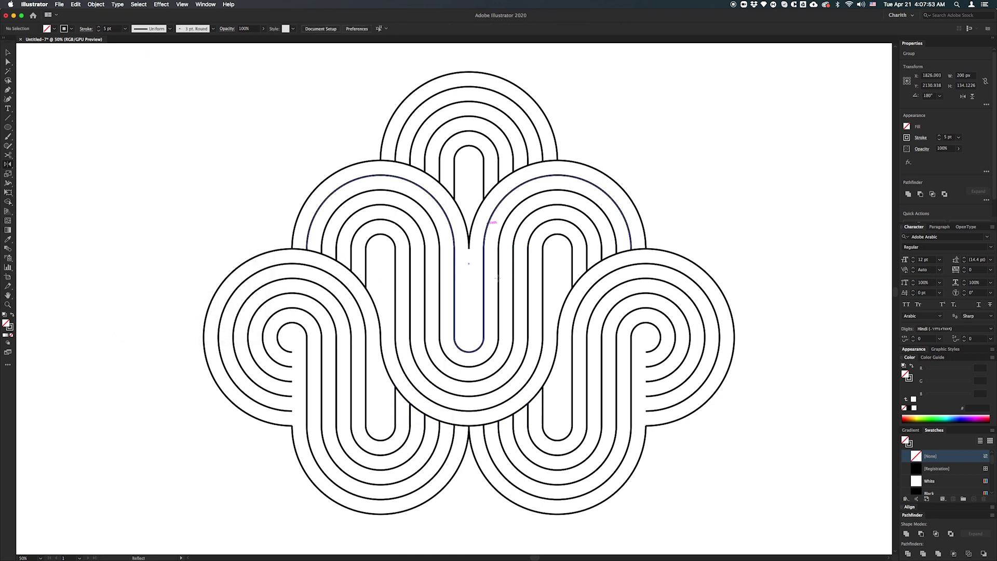
Step: Reflect a copy of the top arch and its vertical lines across the horizontal axis through the pattern's center
{"action": "key", "text": "v"}
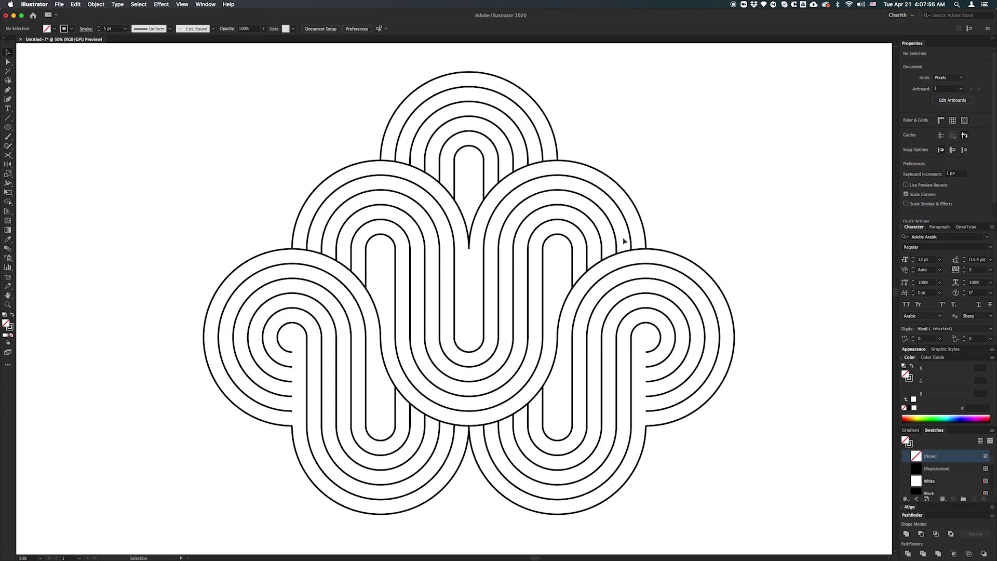
{"action": "key", "text": "super+0"}
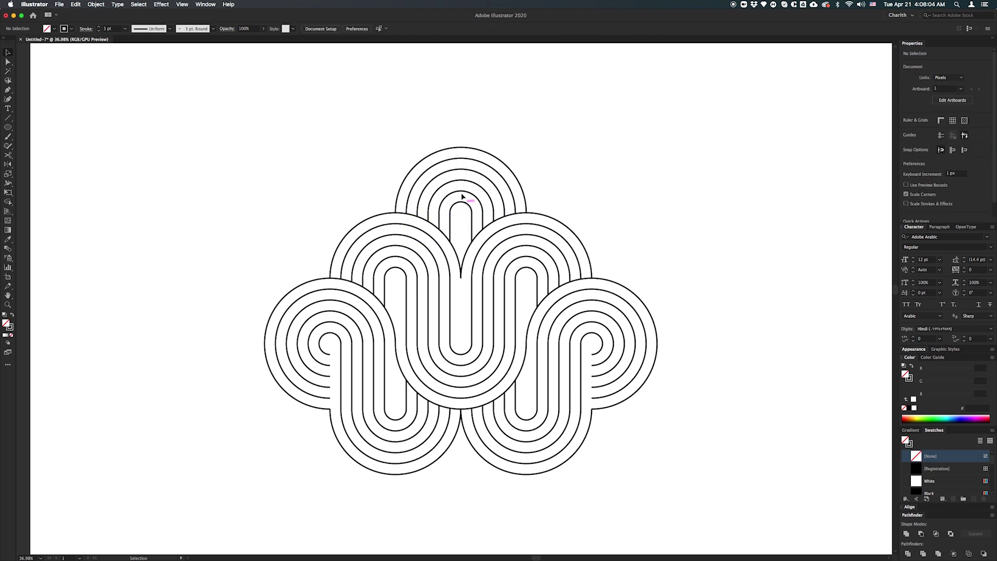
{"action": "left_click", "coordinate": [104, 4]}
{"action": "left_click", "coordinate": [111, 62]}
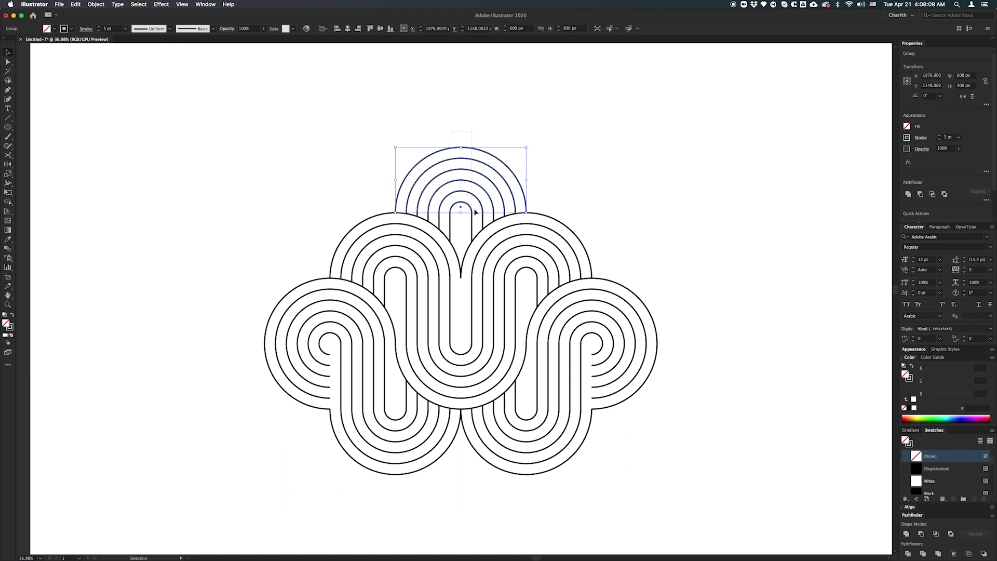
{"action": "left_click_drag", "start_coordinate": [478, 221], "coordinate": [479, 224]}
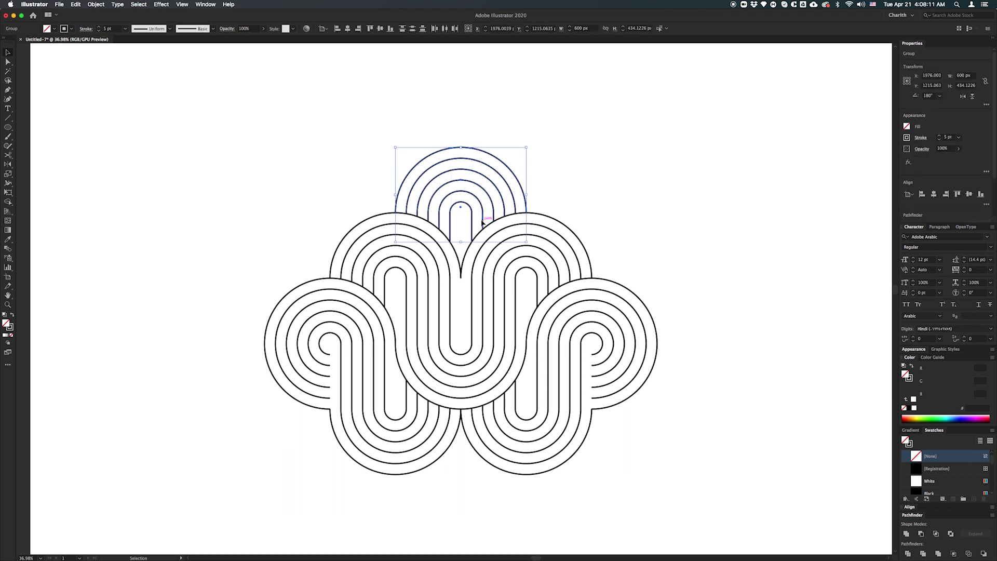
{"action": "left_click", "coordinate": [8, 164]}
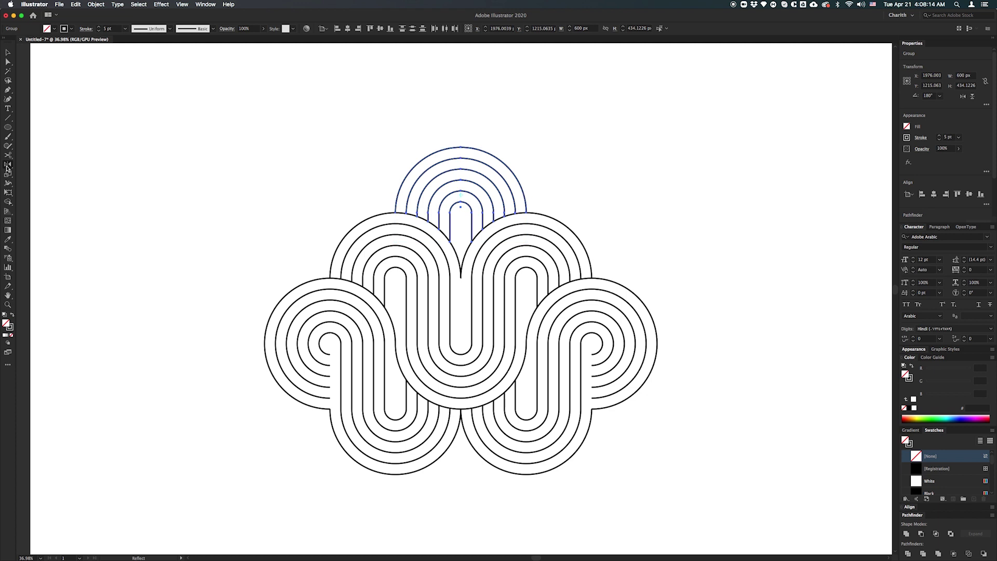
{"action": "left_click", "coordinate": [460, 343], "text": "alt"}
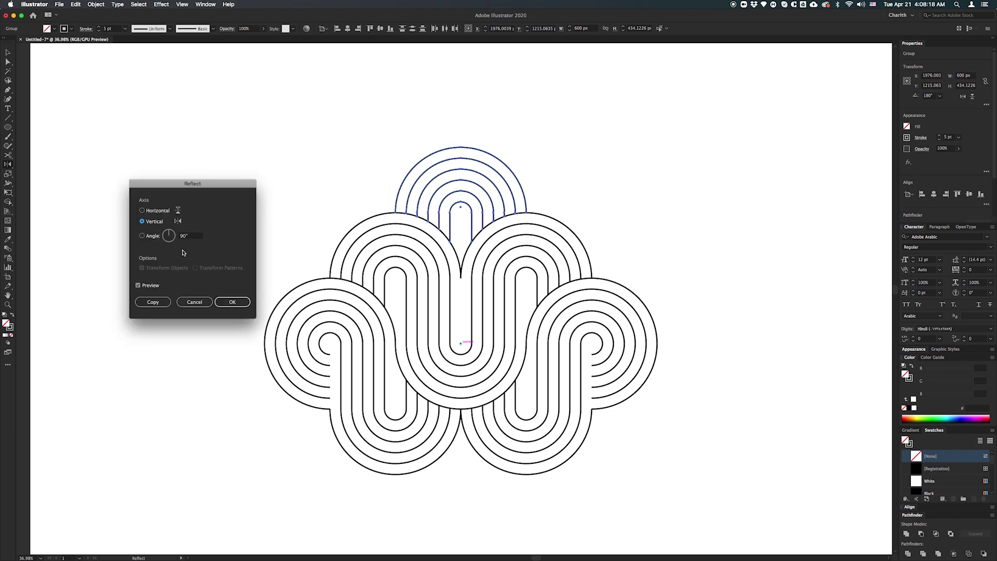
{"action": "left_click", "coordinate": [143, 211]}
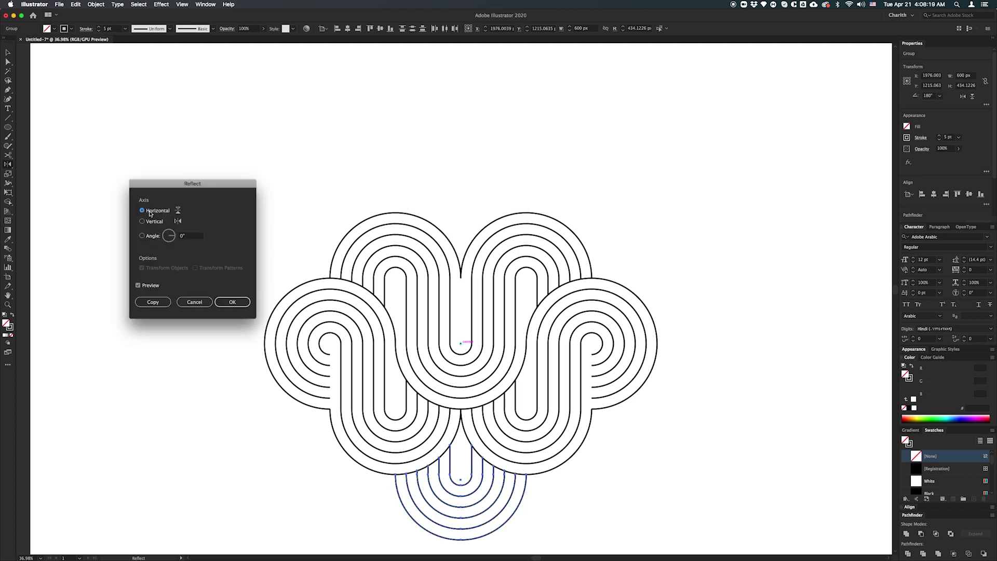
{"action": "left_click", "coordinate": [153, 302]}
{"action": "key", "text": "super+shift+a"}
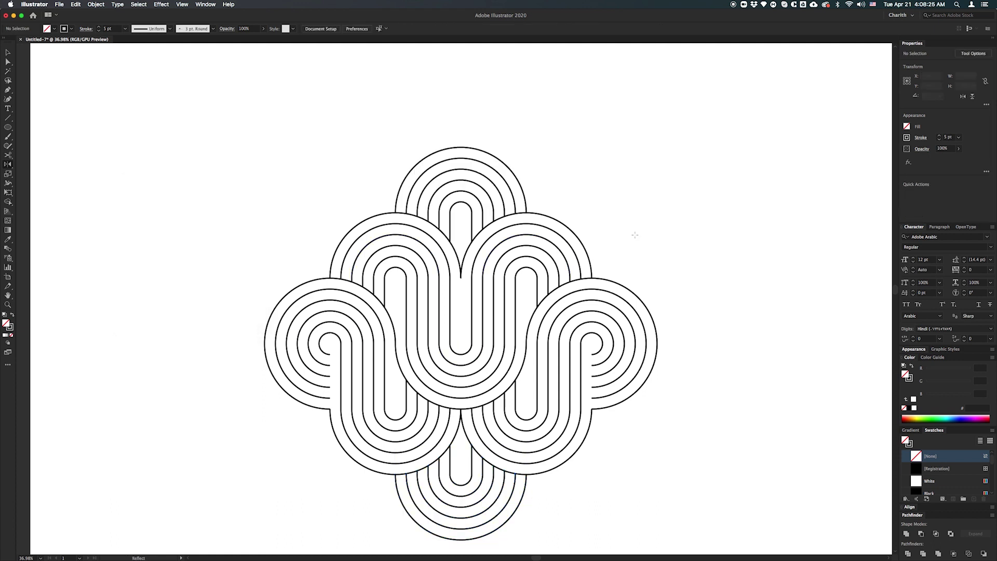
Step: Draw a straight vertical Pen line from the top arch's center down to the center of the middle U curve
{"action": "left_click", "coordinate": [10, 88]}
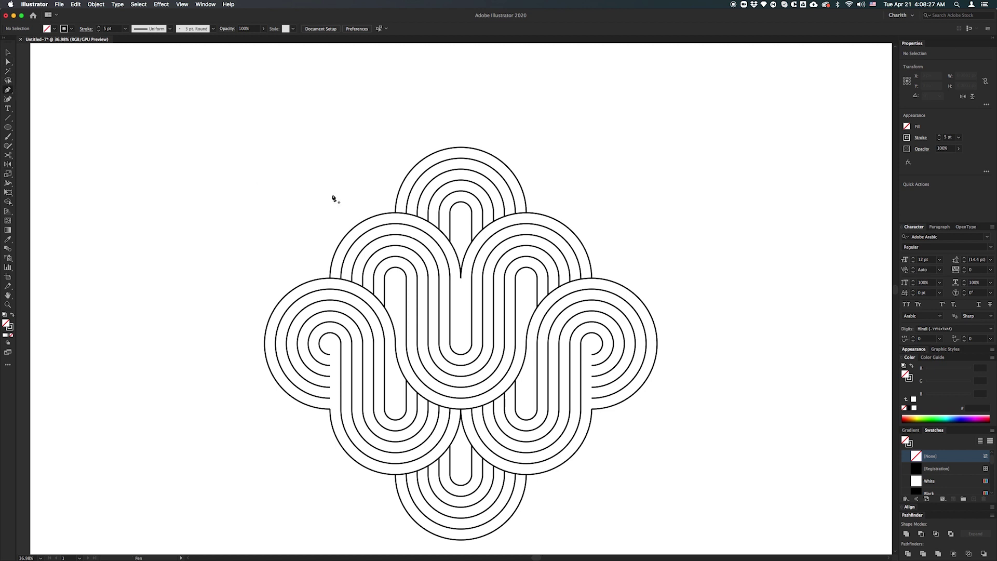
{"action": "left_click", "coordinate": [461, 213]}
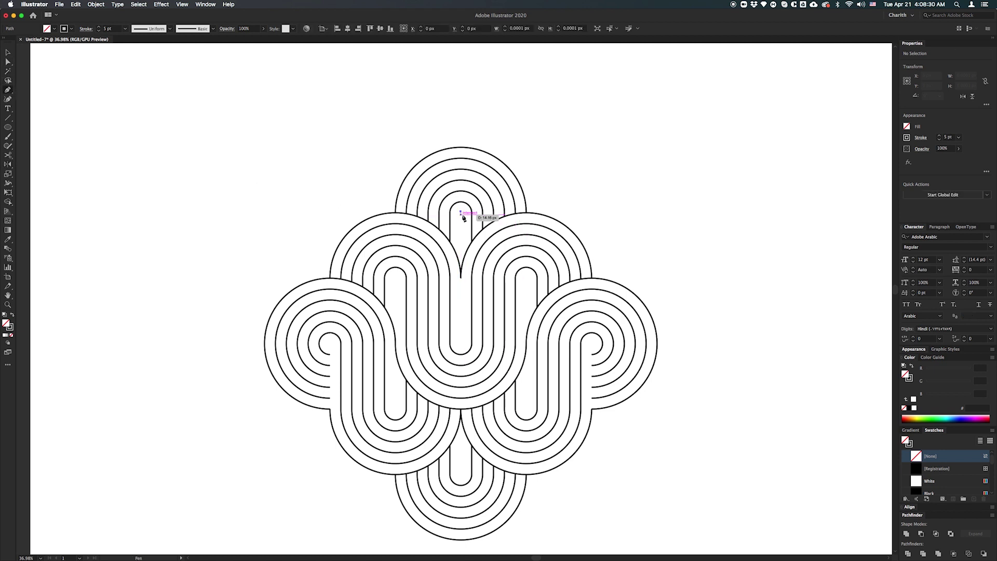
{"action": "key", "text": "super+z"}
{"action": "left_click", "coordinate": [461, 212]}
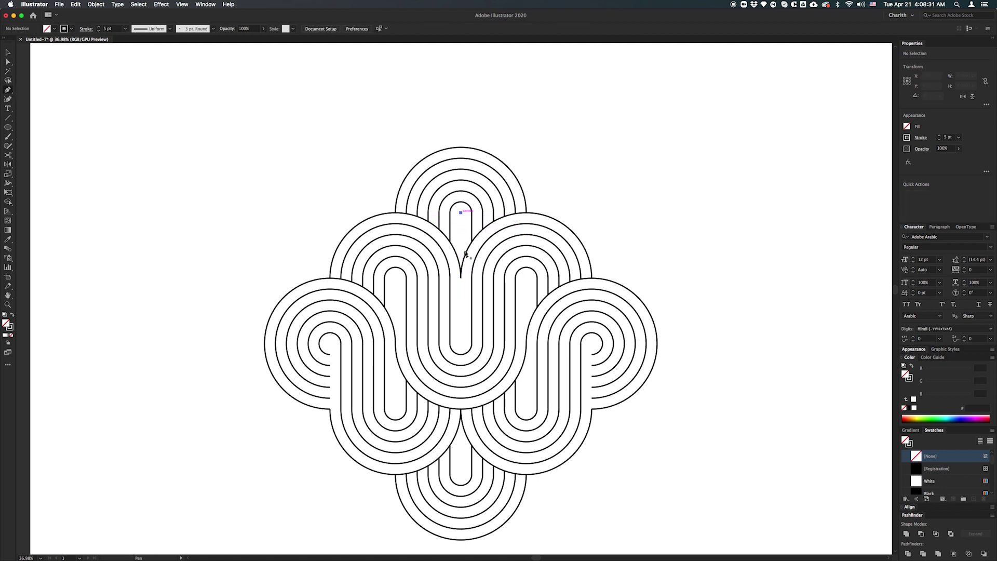
{"action": "left_click", "coordinate": [461, 344]}
{"action": "key", "text": "super+shift+a"}
Step: Draw vertical lines between the right second-row arch and lower-right curve centers, and from the right spiral's center down to its open edge
{"action": "left_click", "coordinate": [526, 278]}
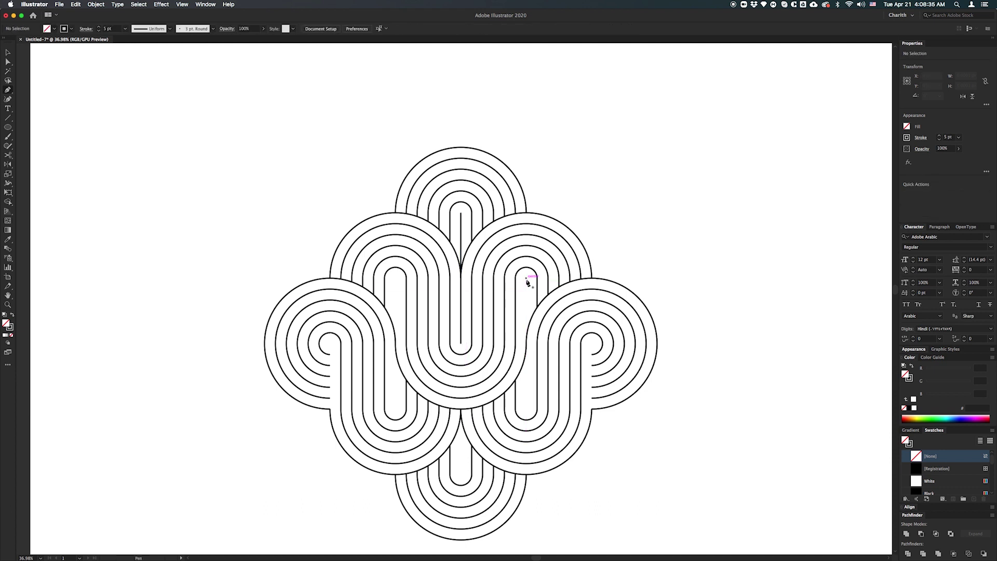
{"action": "left_click", "coordinate": [527, 410]}
{"action": "key", "text": "super+shift+a"}
{"action": "left_click", "coordinate": [592, 343]}
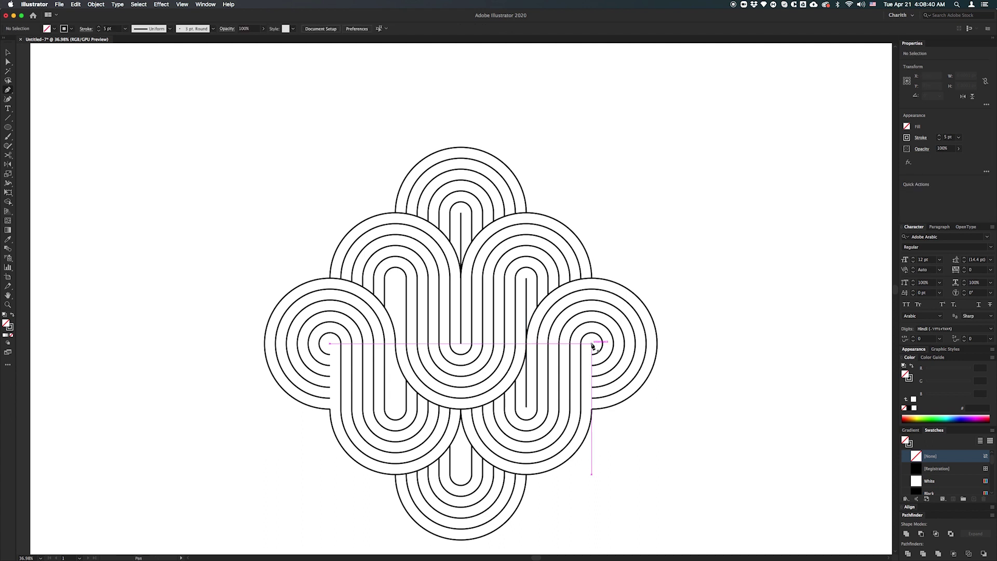
{"action": "left_click", "coordinate": [593, 410]}
{"action": "key", "text": "super+shift+a"}
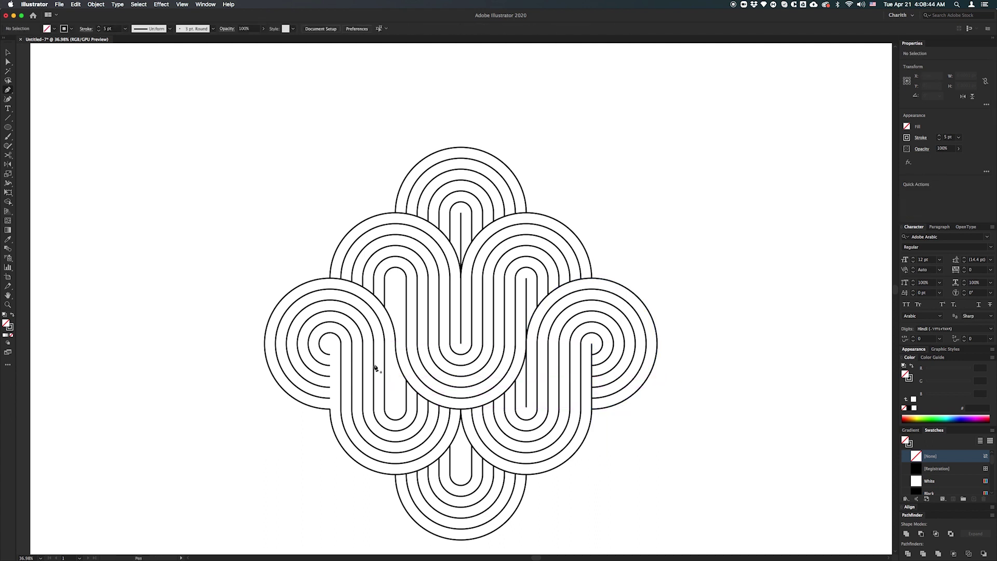
Step: Draw vertical lines from the left spiral's center down to its open edge and between the left second-row arch and lower-left curve centers
{"action": "left_click", "coordinate": [331, 343]}
{"action": "left_click", "coordinate": [331, 409]}
{"action": "key", "text": "super+shift+a"}
{"action": "left_click", "coordinate": [395, 278]}
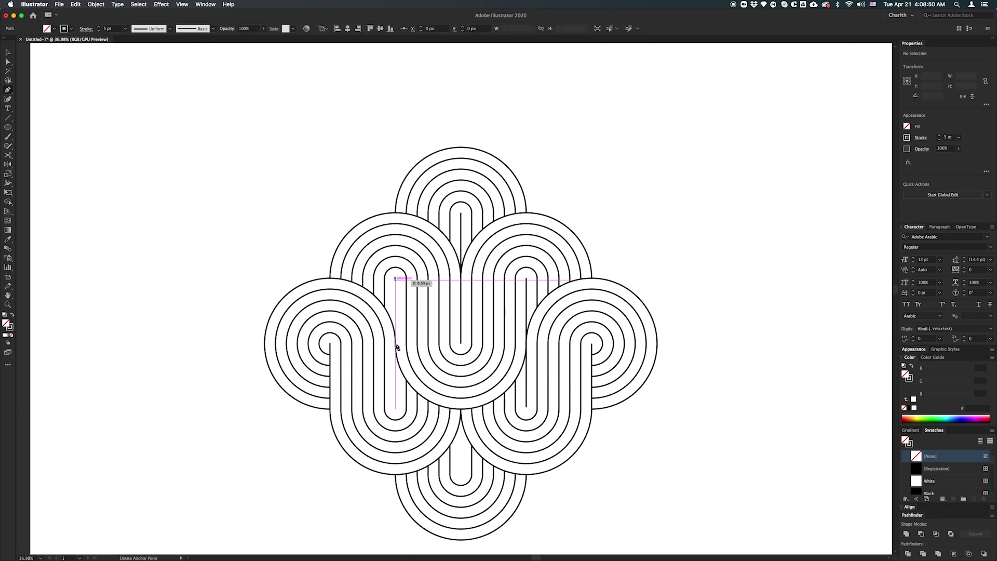
{"action": "left_click", "coordinate": [395, 410]}
{"action": "key", "text": "super+shift+a"}
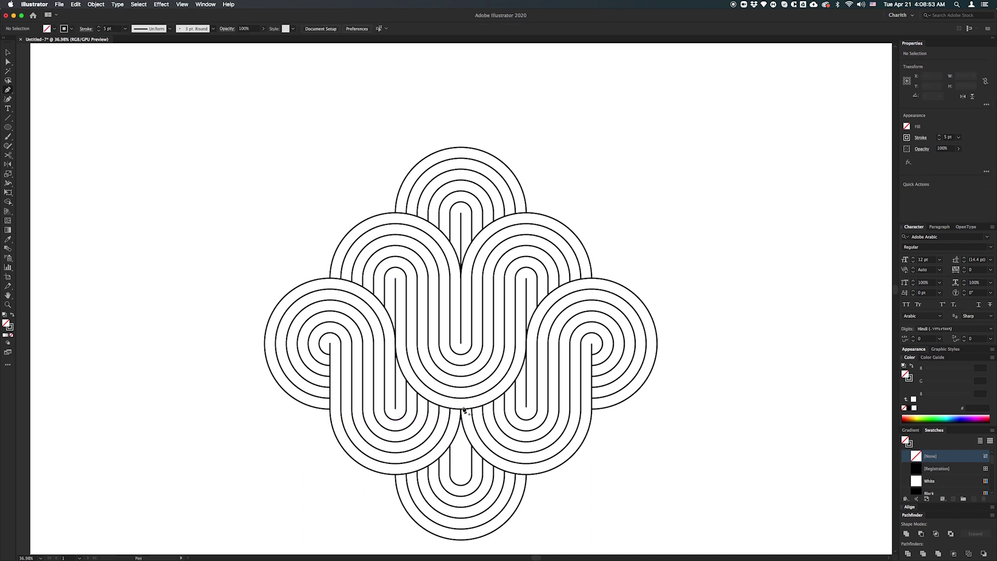
Step: Draw a vertical line from the bottom arch's center up to the lower edge of the central curve
{"action": "left_click", "coordinate": [461, 475]}
{"action": "left_click", "coordinate": [461, 409]}
{"action": "key", "text": "super+shift+a"}
Step: Set the stroke weight of all the pattern's lines to 10 pt
{"action": "left_click_drag", "start_coordinate": [631, 413], "coordinate": [605, 369]}
{"action": "key", "text": "v"}
{"action": "left_click_drag", "start_coordinate": [710, 500], "coordinate": [711, 501]}
{"action": "left_click", "coordinate": [943, 135]}
{"action": "left_click", "coordinate": [943, 135]}
{"action": "left_click", "coordinate": [942, 135]}
{"action": "left_click", "coordinate": [943, 135]}
{"action": "left_click", "coordinate": [943, 136]}
{"action": "left_click", "coordinate": [660, 204]}
Step: Draw a circle about 40 px wide centered on the top line's upper end and swap its stroke for a black fill
{"action": "left_click", "coordinate": [7, 127]}
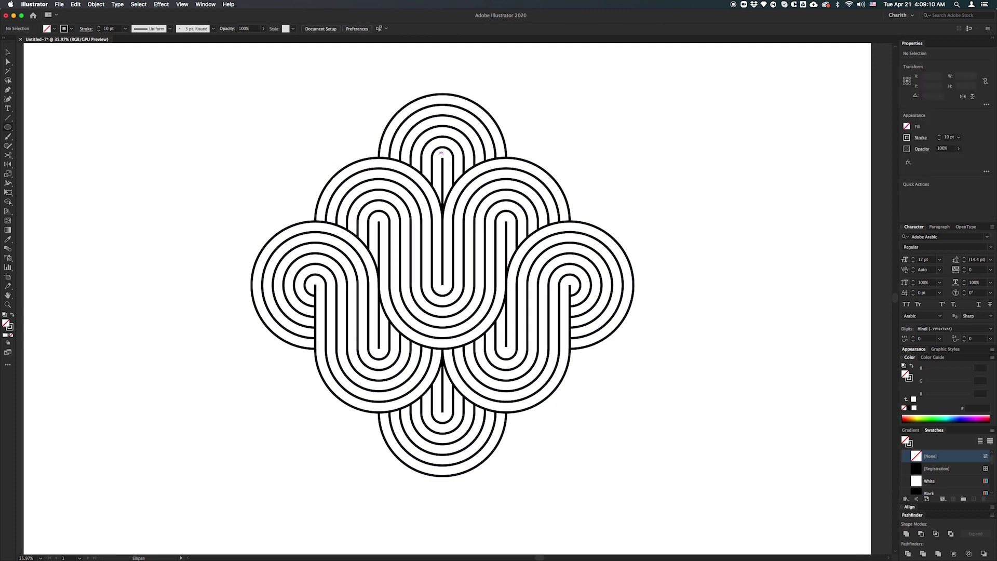
{"action": "left_click_drag", "start_coordinate": [439, 154], "coordinate": [442, 162]}
{"action": "key", "text": "shift+x"}
{"action": "key", "text": "v"}
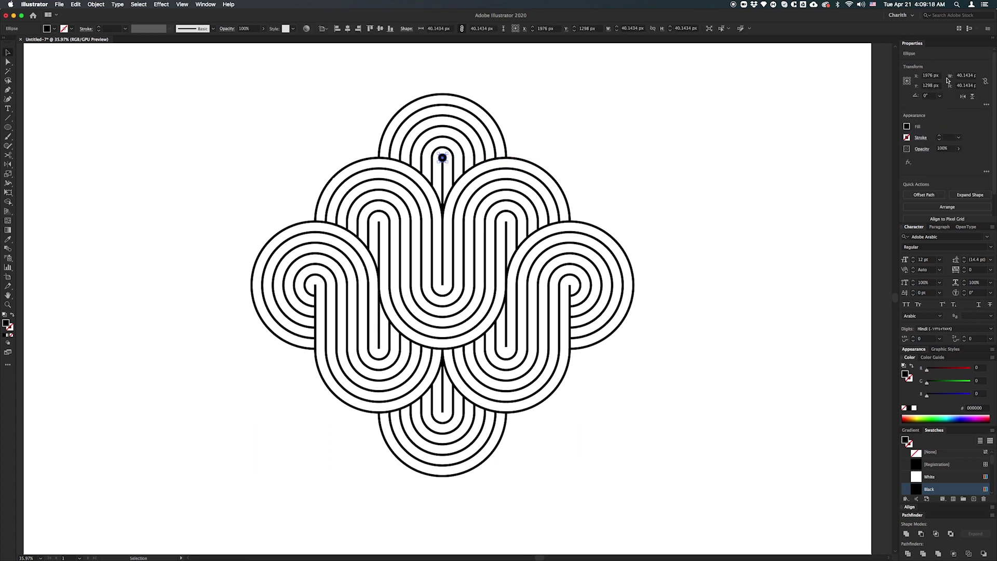
Step: Set the black circle's width and height to 50 px
{"action": "left_click", "coordinate": [968, 77]}
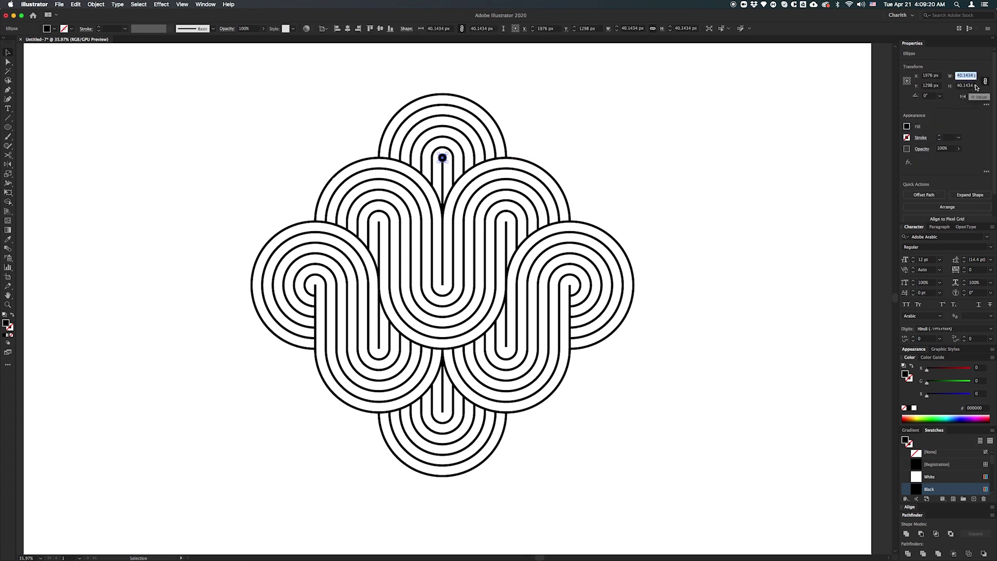
{"action": "type", "text": "50"}
{"action": "key", "text": "Return"}
{"action": "left_click", "coordinate": [683, 149]}
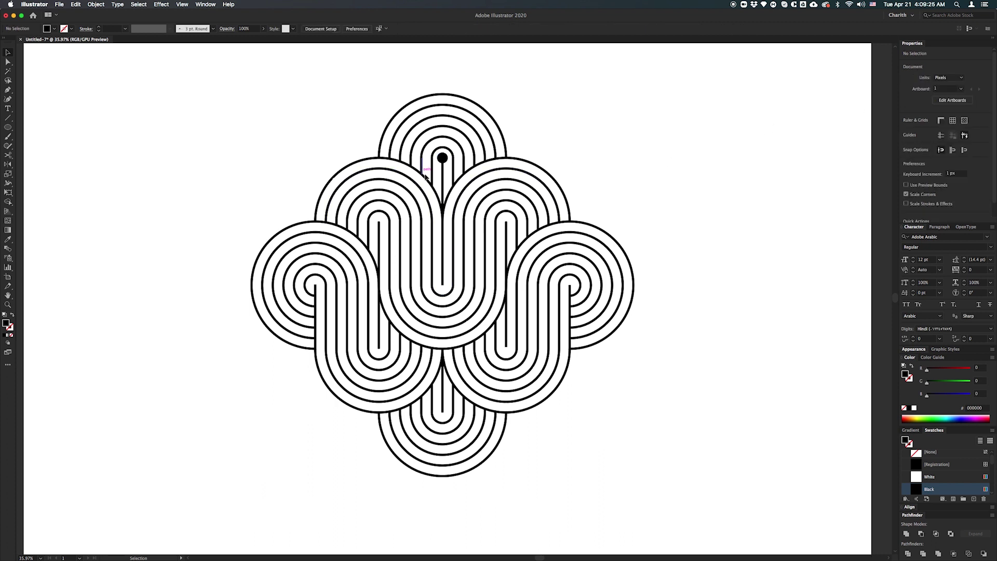
Step: Copy the dot to the bottom line's lower end and add a quarter-turn rotated copy of both dots onto the left and right spiral centers
{"action": "left_click_drag", "start_coordinate": [443, 159], "coordinate": [447, 413]}
{"action": "left_click", "coordinate": [443, 158], "text": "shift"}
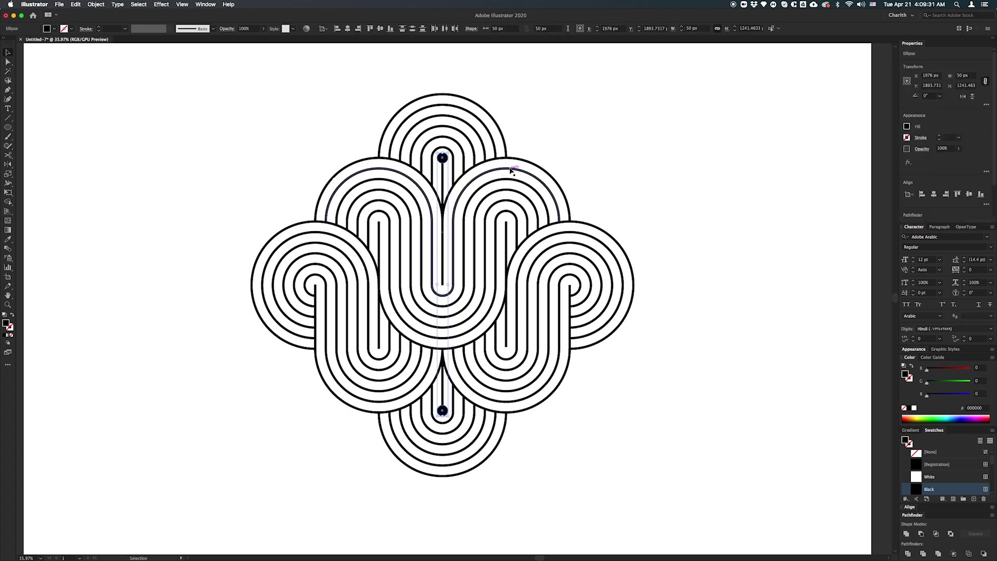
{"action": "left_click", "coordinate": [77, 4]}
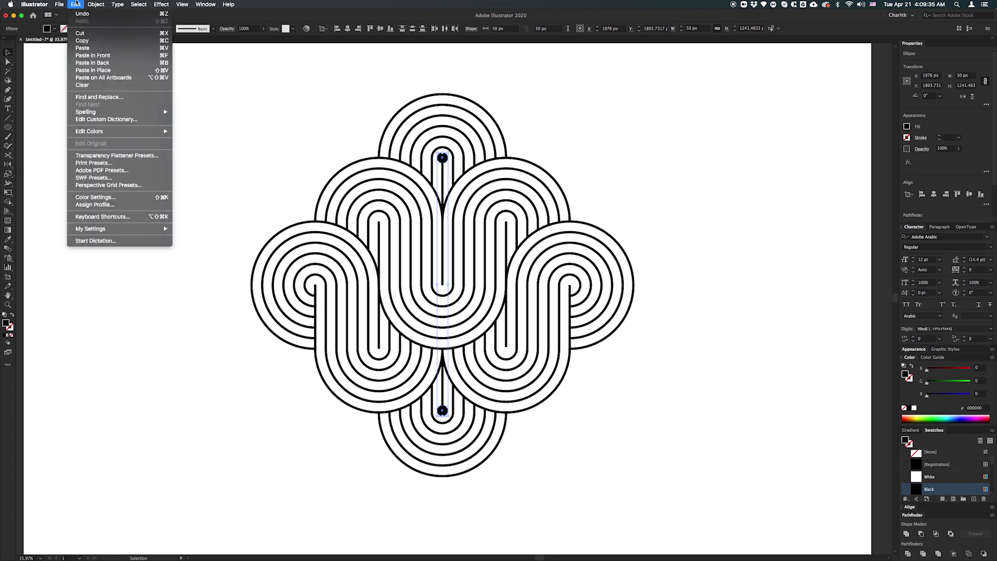
{"action": "left_click", "coordinate": [104, 55]}
{"action": "left_click_drag", "start_coordinate": [453, 150], "coordinate": [636, 292]}
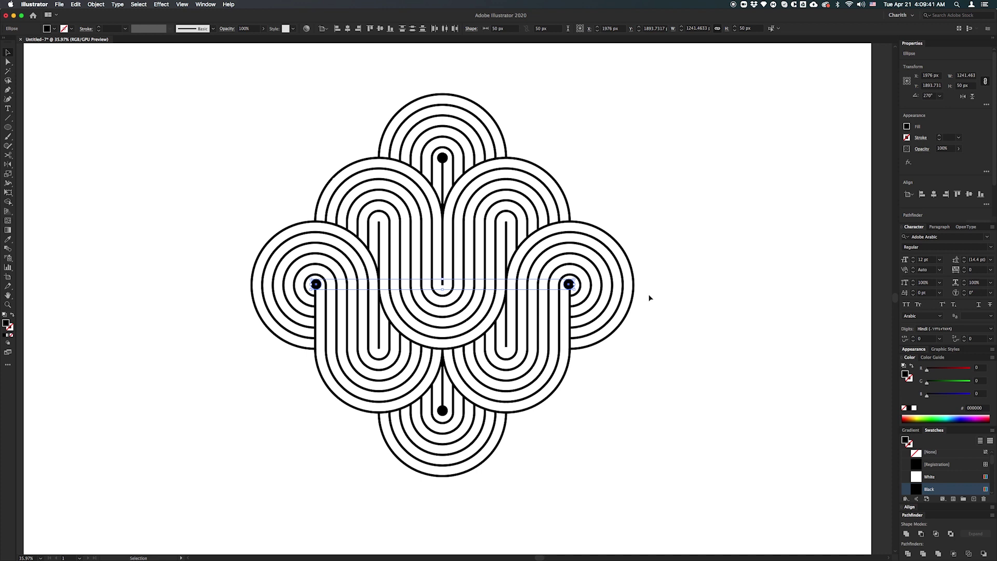
{"action": "left_click", "coordinate": [678, 281]}
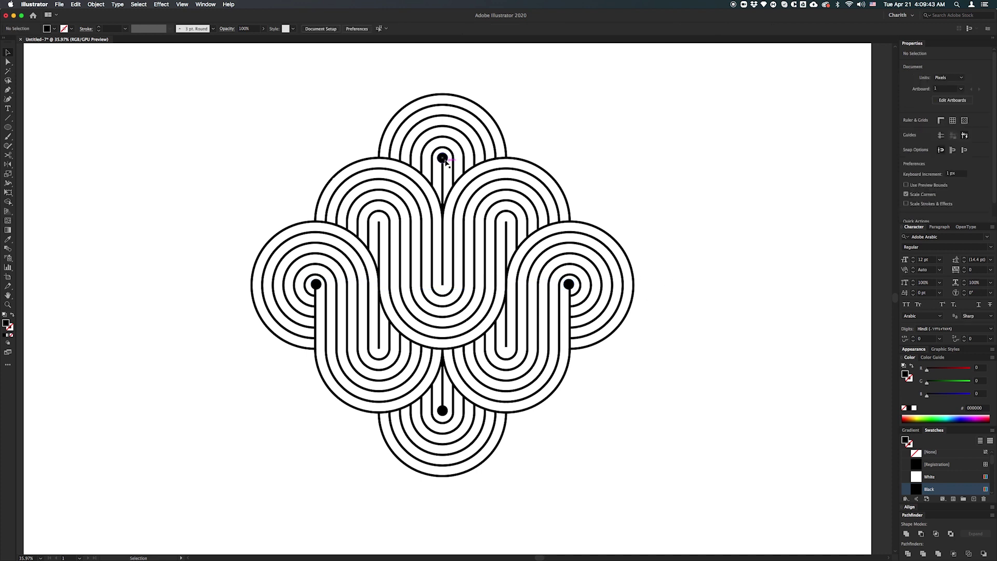
Step: Copy the dot onto the upper line ends inside the left and right second-row arches and select both copies
{"action": "left_click_drag", "start_coordinate": [444, 159], "coordinate": [508, 233]}
{"action": "left_click", "coordinate": [194, 142]}
{"action": "left_click", "coordinate": [381, 221], "text": "shift"}
Step: Reflect a copy of the two second-row dots across the horizontal axis through the pattern's center onto the lower line ends
{"action": "left_click", "coordinate": [8, 164]}
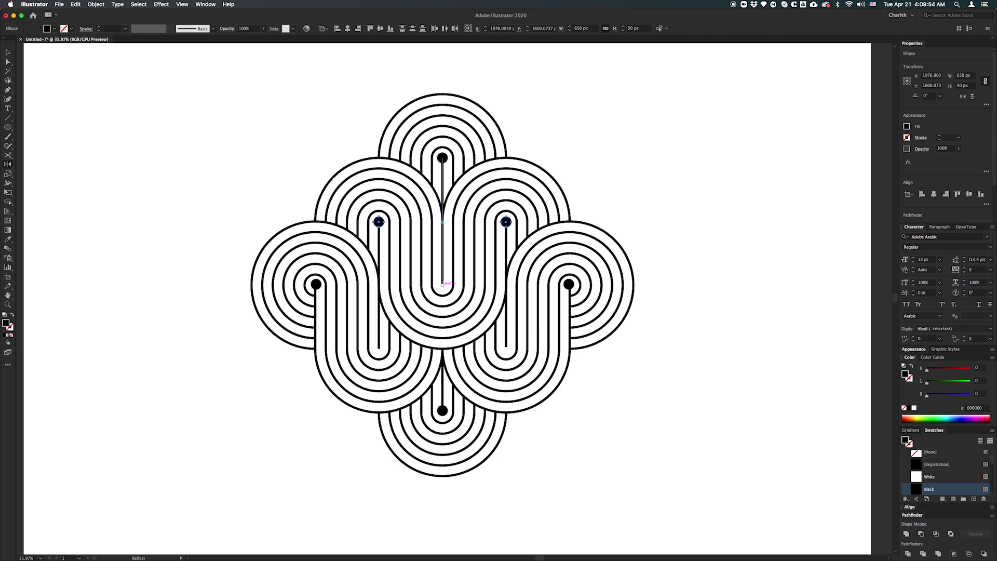
{"action": "left_click", "coordinate": [442, 284], "text": "alt"}
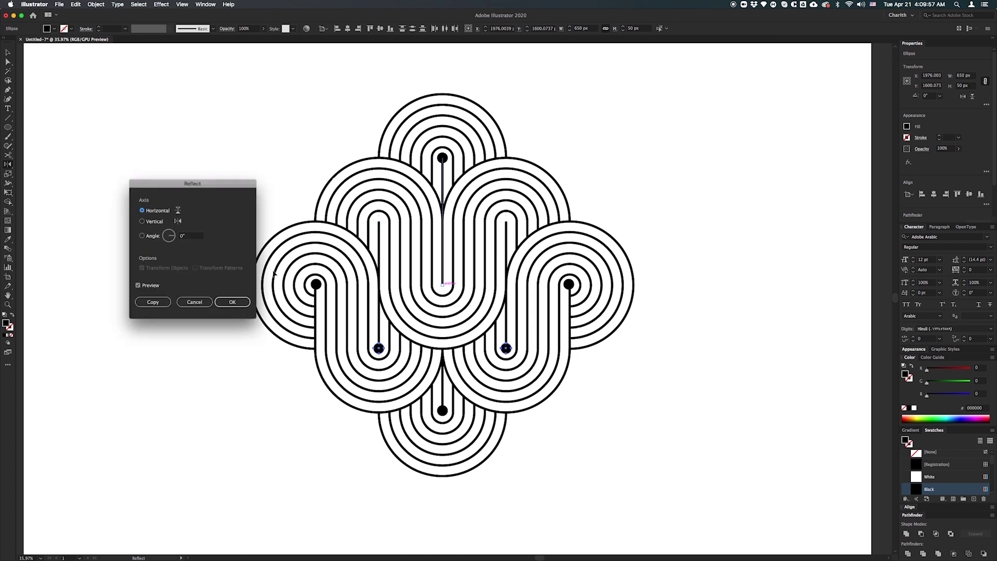
{"action": "left_click", "coordinate": [153, 302]}
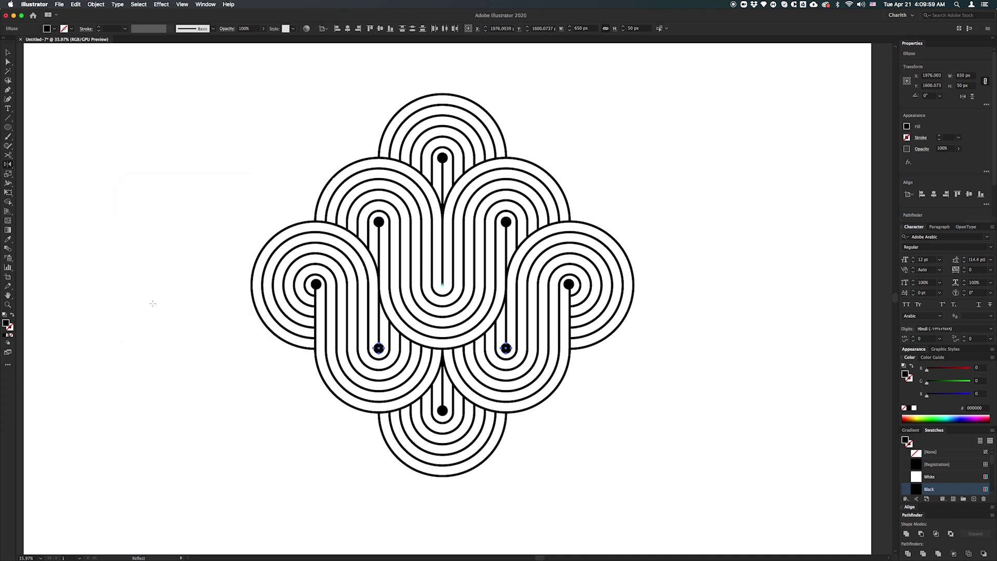
{"action": "left_click", "coordinate": [697, 342], "text": "super"}
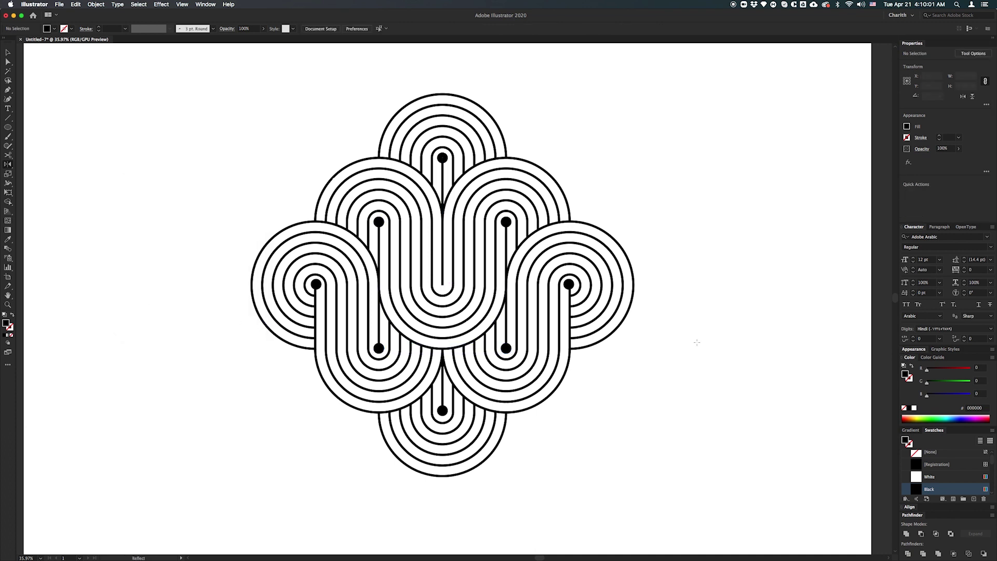
Step: Select all eight black dots around the pattern and lock them
{"action": "key", "text": "z"}
{"action": "key", "text": "f"}
{"action": "key", "text": "f"}
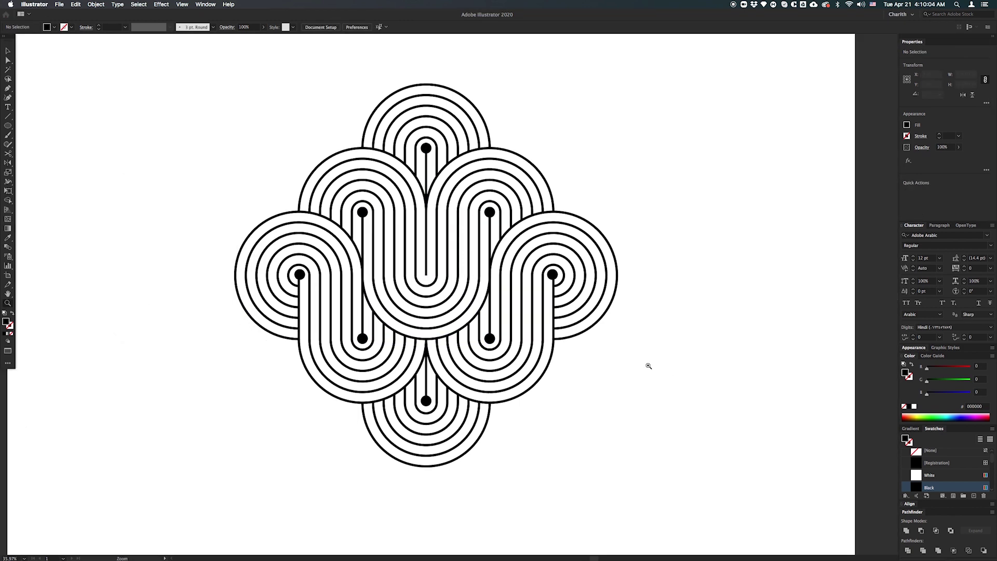
{"action": "key", "text": "space"}
{"action": "left_click_drag", "start_coordinate": [543, 274], "coordinate": [620, 266]}
{"action": "key", "text": "space"}
{"action": "left_click_drag", "start_coordinate": [620, 265], "coordinate": [625, 288]}
{"action": "left_click", "coordinate": [381, 201]}
{"action": "left_click", "coordinate": [456, 125], "text": "shift"}
{"action": "left_click", "coordinate": [534, 201], "text": "shift"}
{"action": "left_click", "coordinate": [609, 277], "text": "shift"}
{"action": "left_click", "coordinate": [534, 354], "text": "shift"}
{"action": "left_click", "coordinate": [457, 429], "text": "shift"}
{"action": "left_click", "coordinate": [380, 355], "text": "shift"}
{"action": "left_click", "coordinate": [304, 277], "text": "shift"}
{"action": "key", "text": "super+2"}
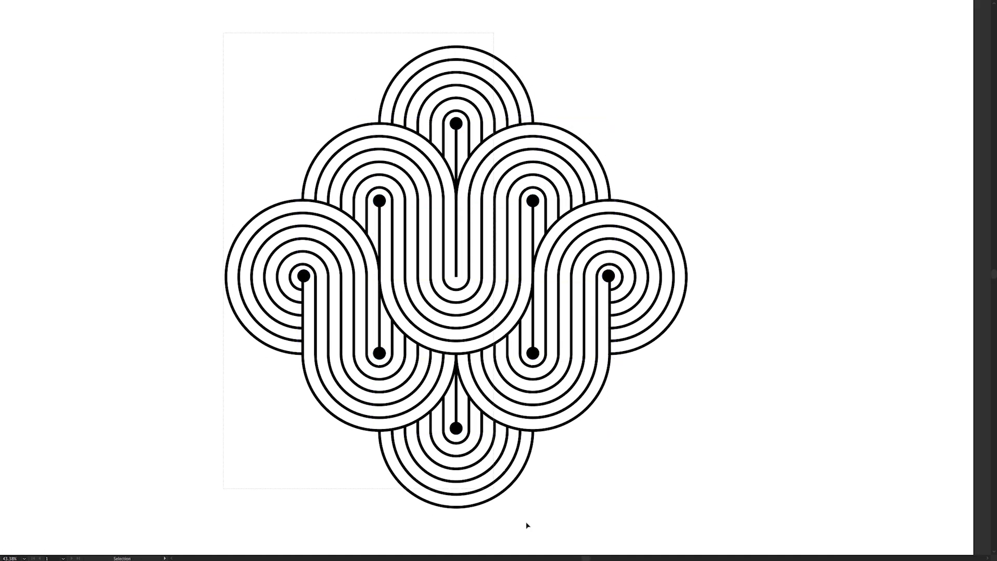
Step: Select all the unlocked pattern lines and set their stroke weight to 16 pt
{"action": "key", "text": "v"}
{"action": "key", "text": "super+a"}
{"action": "key", "text": "f"}
{"action": "key", "text": "f"}
{"action": "left_click", "coordinate": [941, 126]}
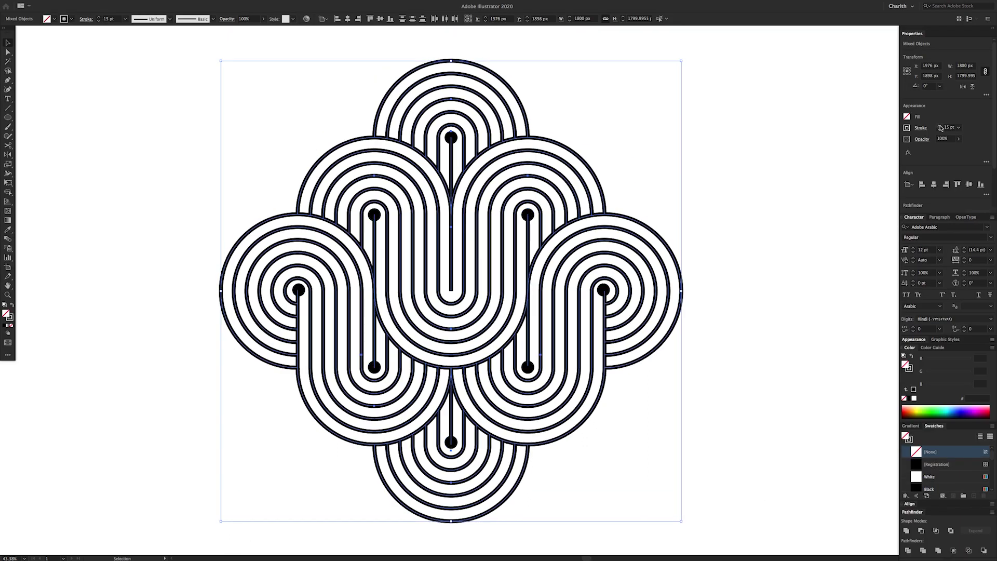
{"action": "left_click", "coordinate": [940, 126]}
{"action": "left_click", "coordinate": [766, 215]}
Step: Duplicate the artboard to add a blank second one of the same size beside the pattern's artboard
{"action": "key", "text": "f"}
{"action": "key", "text": "f"}
{"action": "key", "text": "f"}
{"action": "left_click_drag", "start_coordinate": [770, 234], "coordinate": [652, 279]}
{"action": "left_click_drag", "start_coordinate": [589, 221], "coordinate": [545, 225]}
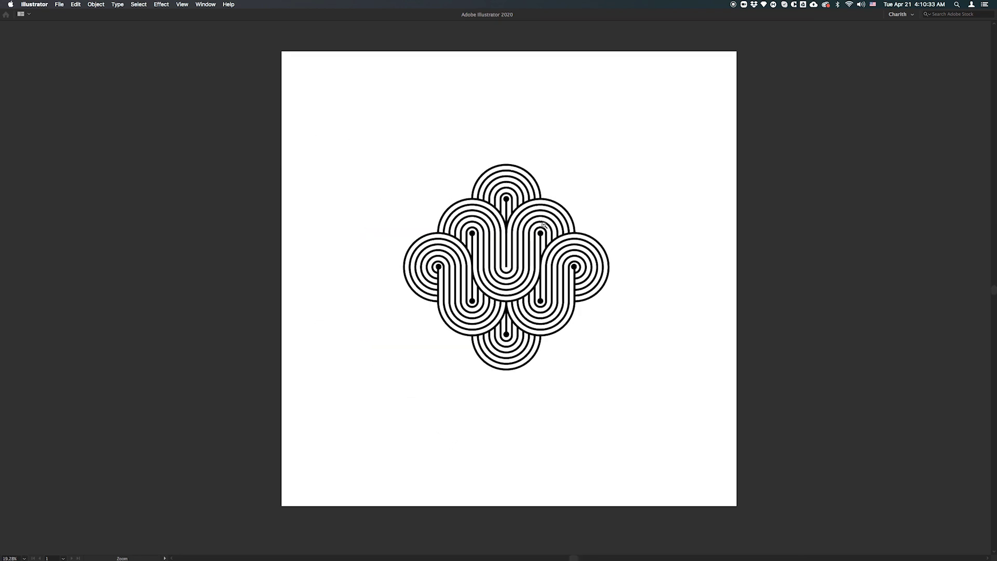
{"action": "left_click_drag", "start_coordinate": [651, 260], "coordinate": [602, 290]}
{"action": "left_click_drag", "start_coordinate": [601, 292], "coordinate": [306, 291]}
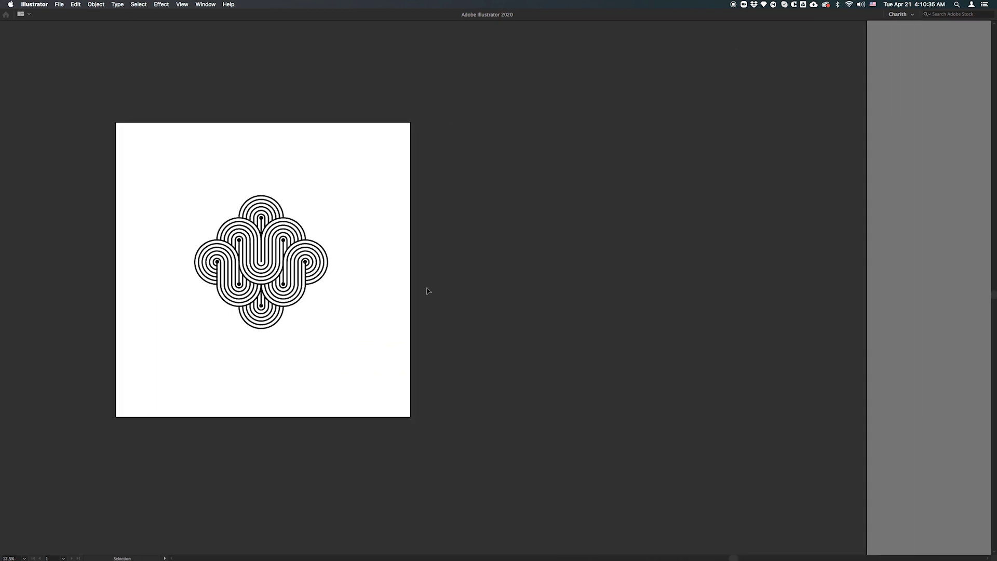
{"action": "key", "text": "shift+o"}
{"action": "left_click_drag", "start_coordinate": [366, 299], "coordinate": [684, 301]}
{"action": "key", "text": "v"}
{"action": "left_click", "coordinate": [493, 265], "text": "super"}
{"action": "left_click_drag", "start_coordinate": [46, 140], "coordinate": [341, 370]}
{"action": "left_click_drag", "start_coordinate": [275, 176], "coordinate": [246, 203]}
{"action": "left_click", "coordinate": [305, 195]}
{"action": "key", "text": "super+z"}
{"action": "left_click", "coordinate": [313, 273]}
Step: Show the hidden panels again and float the Swatches panel over the blank second artboard, enlarged to show more swatches
{"action": "key", "text": "Tab"}
{"action": "left_click_drag", "start_coordinate": [372, 283], "coordinate": [369, 269]}
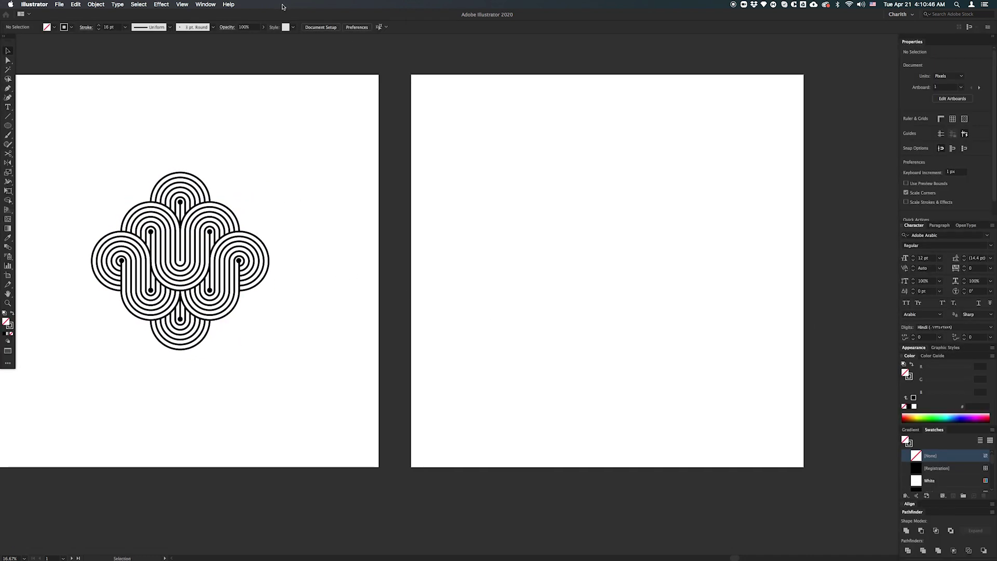
{"action": "left_click", "coordinate": [198, 3]}
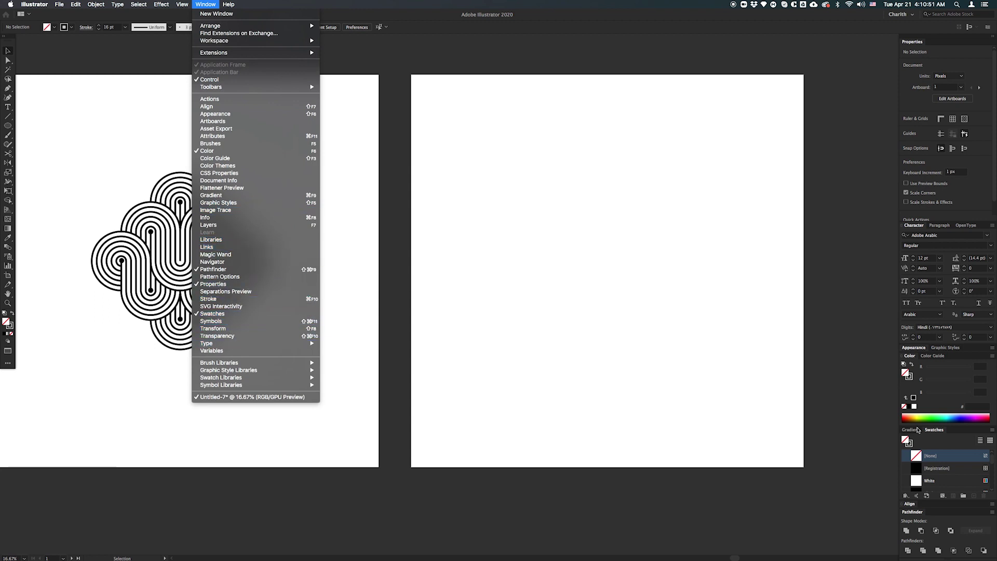
{"action": "left_click", "coordinate": [944, 382]}
{"action": "left_click_drag", "start_coordinate": [938, 431], "coordinate": [447, 155]}
{"action": "left_click_drag", "start_coordinate": [524, 202], "coordinate": [523, 257]}
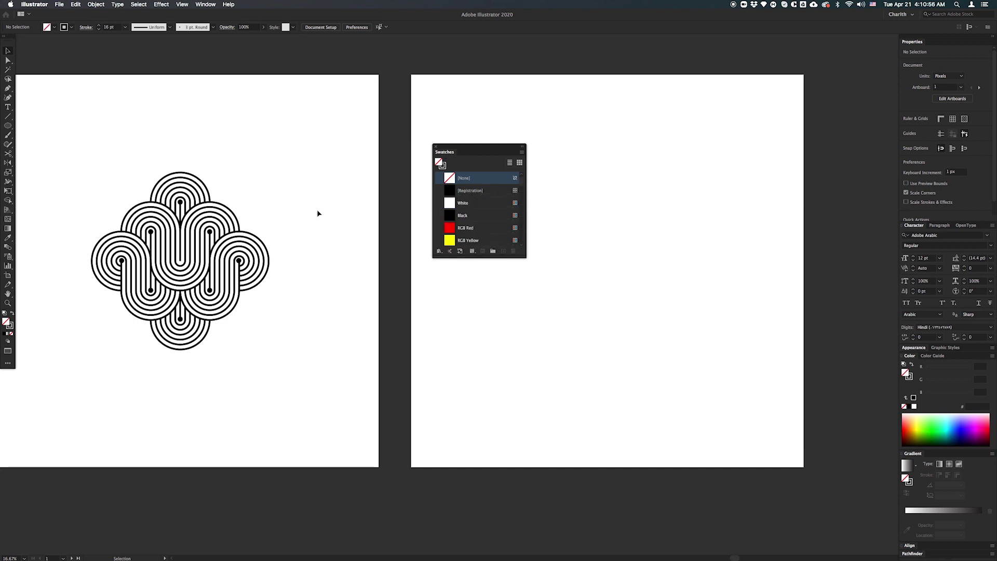
Step: Make a new pattern swatch from the complete line-and-dot artwork, deselect the artwork and set the default stroke to None
{"action": "left_click_drag", "start_coordinate": [303, 364], "coordinate": [304, 364]}
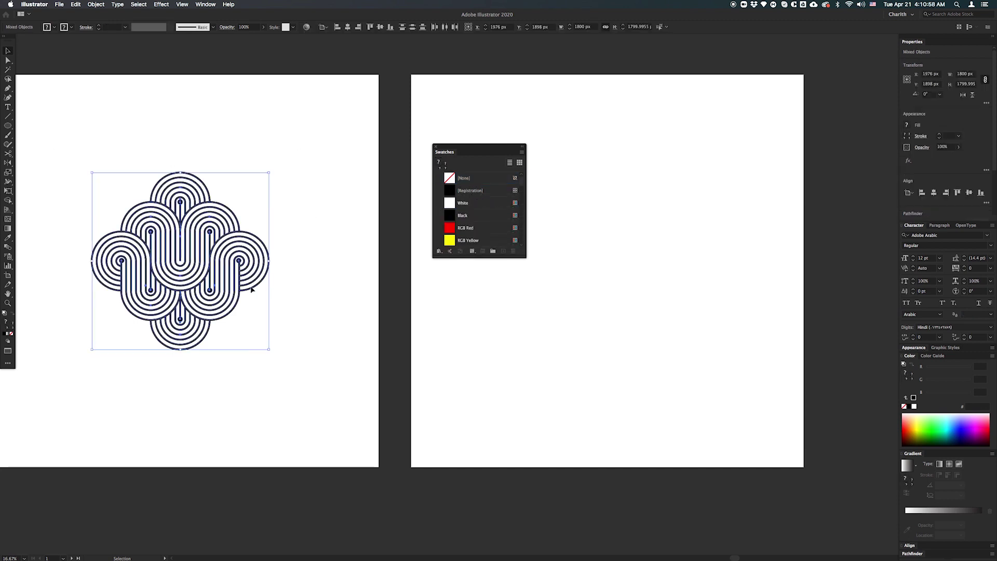
{"action": "left_click_drag", "start_coordinate": [250, 295], "coordinate": [484, 186]}
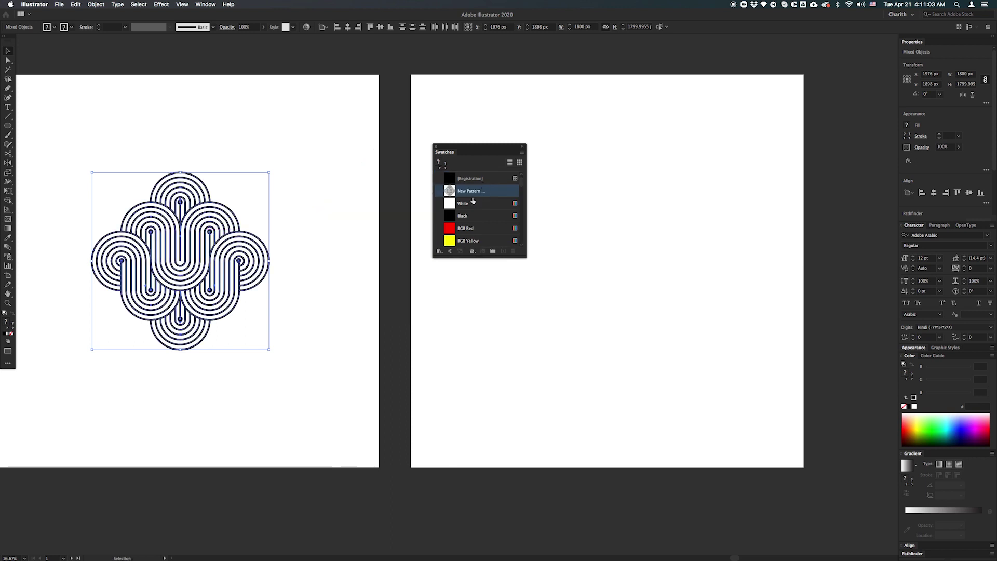
{"action": "left_click", "coordinate": [406, 206]}
{"action": "left_click", "coordinate": [488, 205]}
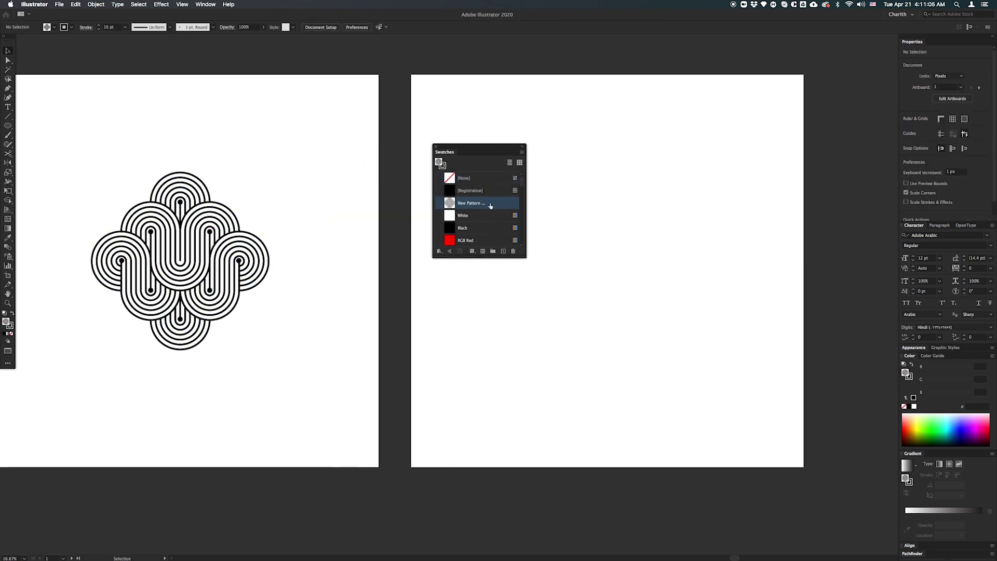
{"action": "left_click", "coordinate": [464, 179]}
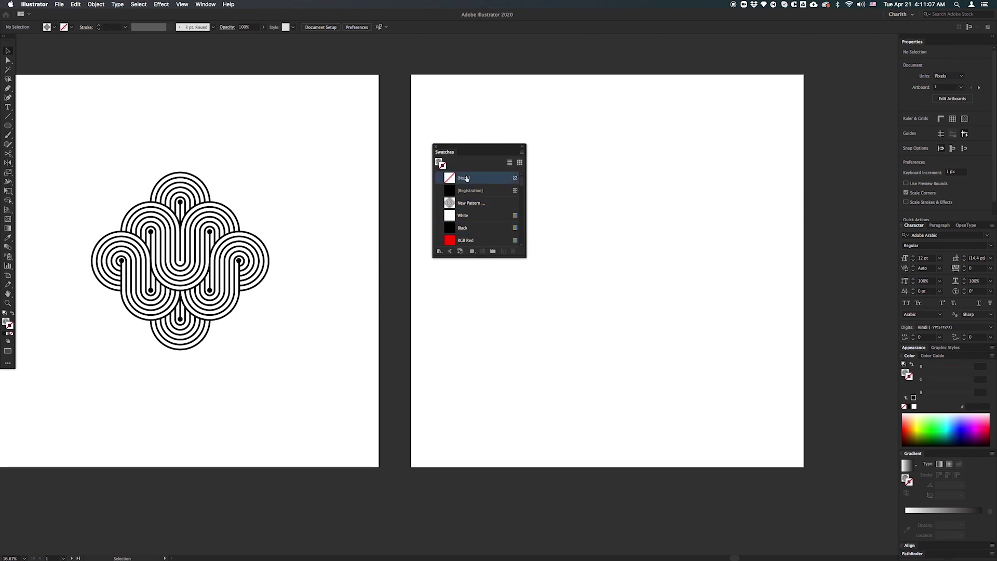
Step: Open the new pattern swatch for editing and set its tile type to Hex by Column
{"action": "double_click", "coordinate": [496, 204]}
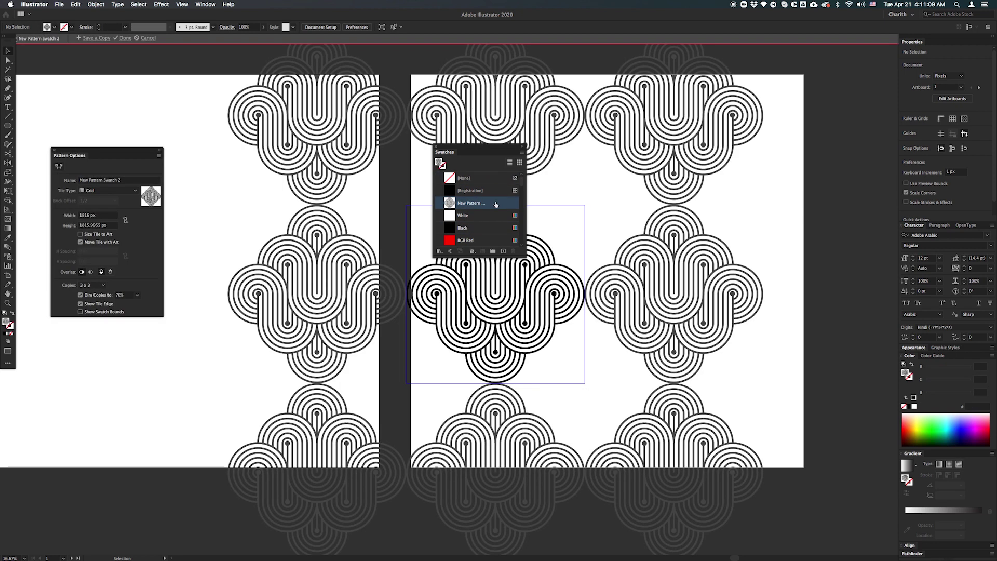
{"action": "left_click_drag", "start_coordinate": [454, 154], "coordinate": [805, 134]}
{"action": "left_click", "coordinate": [104, 191]}
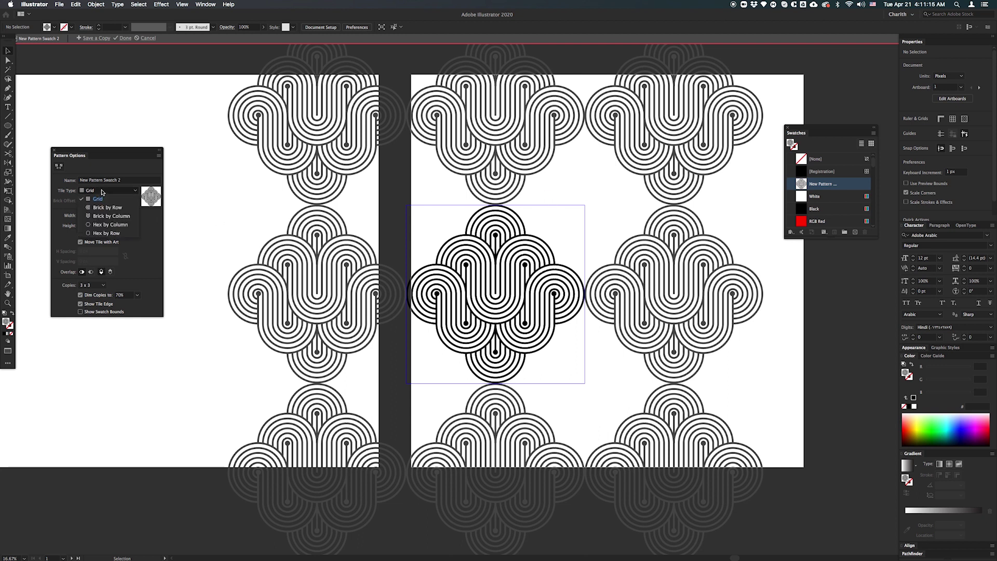
{"action": "left_click", "coordinate": [111, 225]}
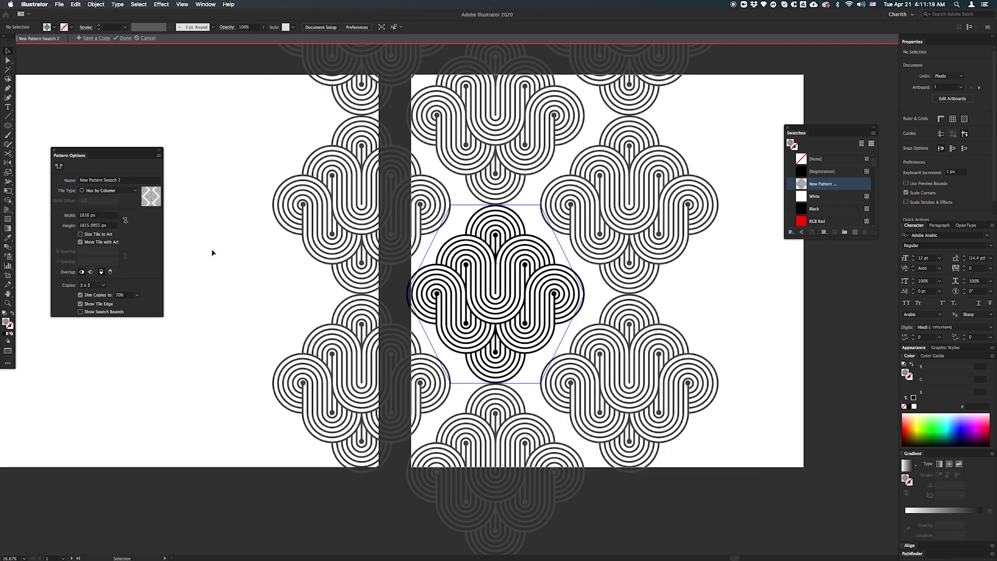
Step: Set the pattern tile's width to 1500 px and its height to 1800 px
{"action": "left_click", "coordinate": [103, 218]}
{"action": "type", "text": "1500"}
{"action": "key", "text": "Tab"}
{"action": "type", "text": "1"}
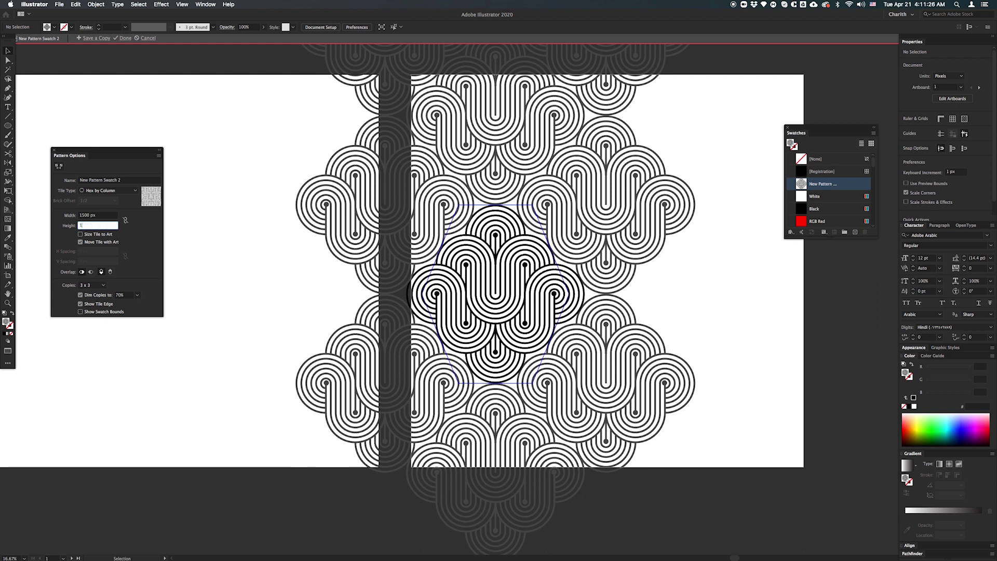
{"action": "key", "text": "Tab"}
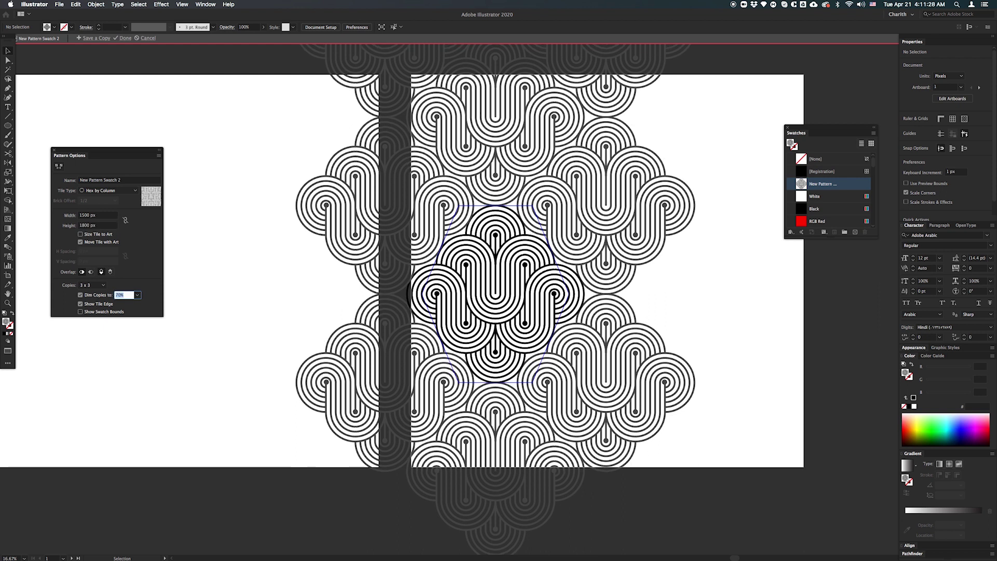
Step: Set the pattern preview to 9 x 9 copies and finish editing the pattern
{"action": "left_click", "coordinate": [103, 286]}
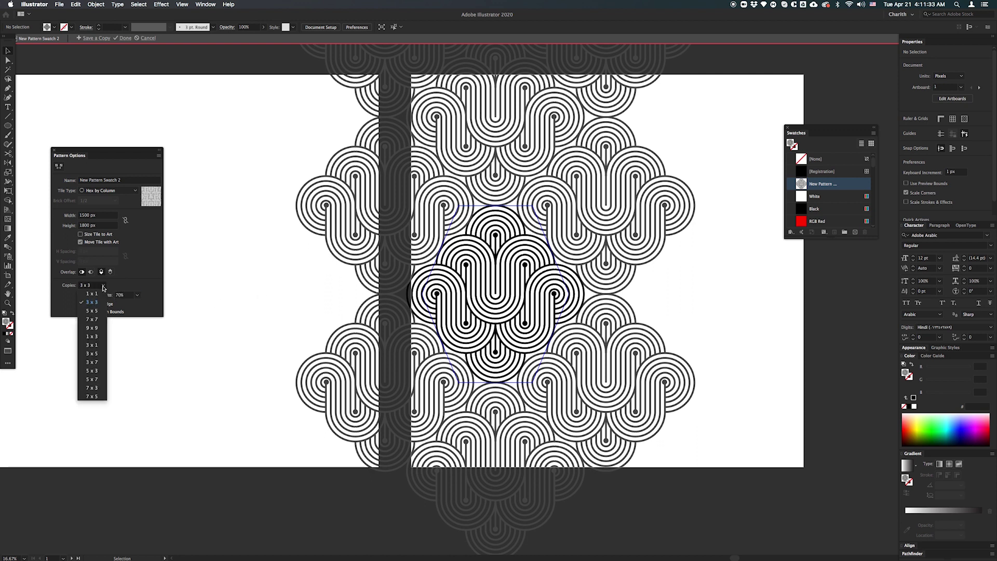
{"action": "left_click", "coordinate": [92, 328]}
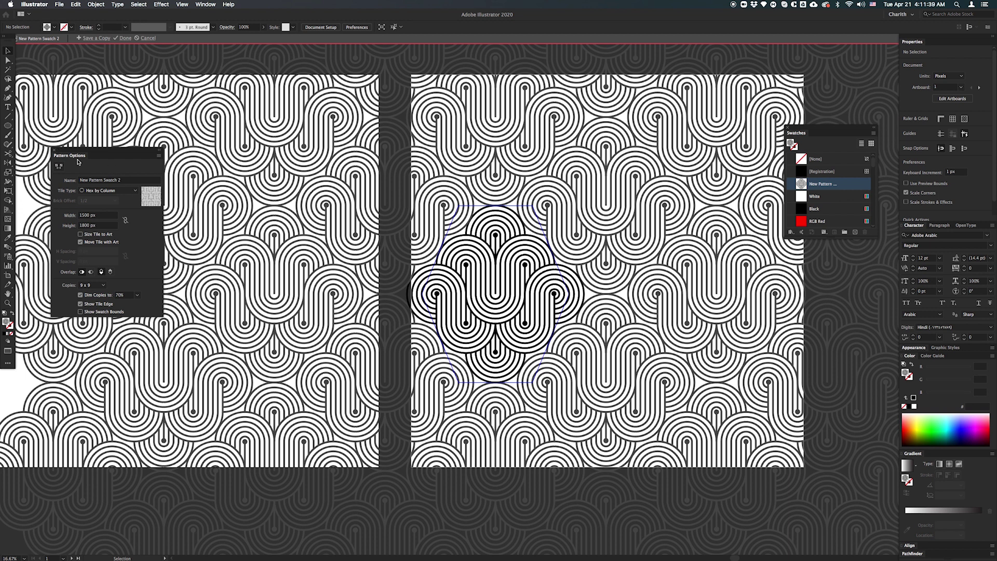
{"action": "left_click", "coordinate": [126, 38]}
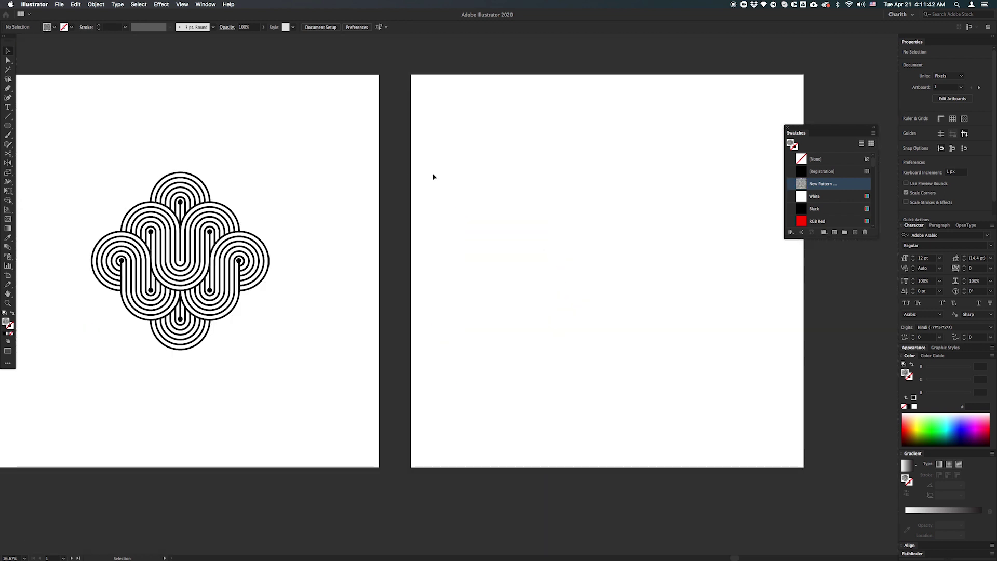
Step: Rename the new pattern swatch as Pattern
{"action": "left_click_drag", "start_coordinate": [569, 307], "coordinate": [449, 306]}
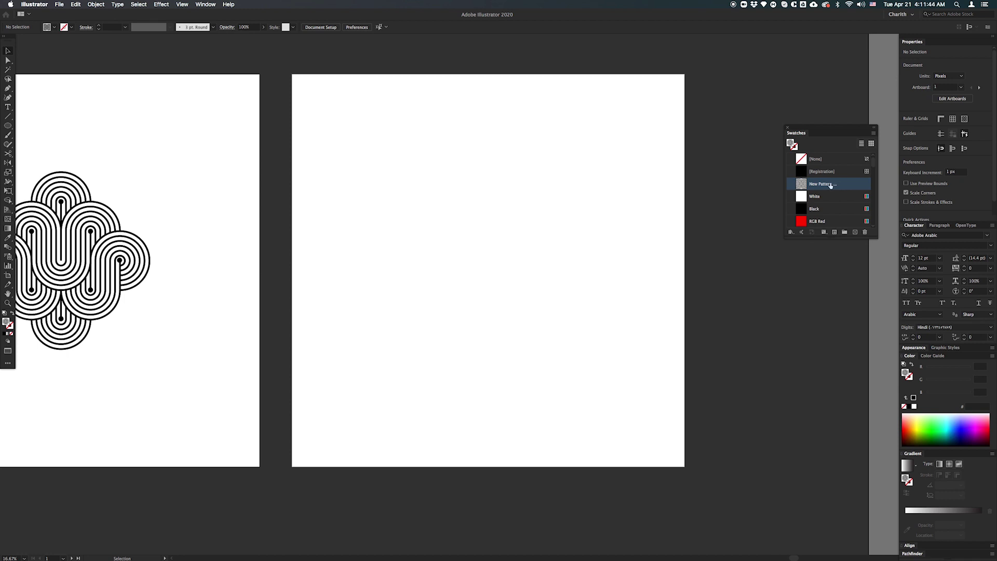
{"action": "double_click", "coordinate": [829, 186]}
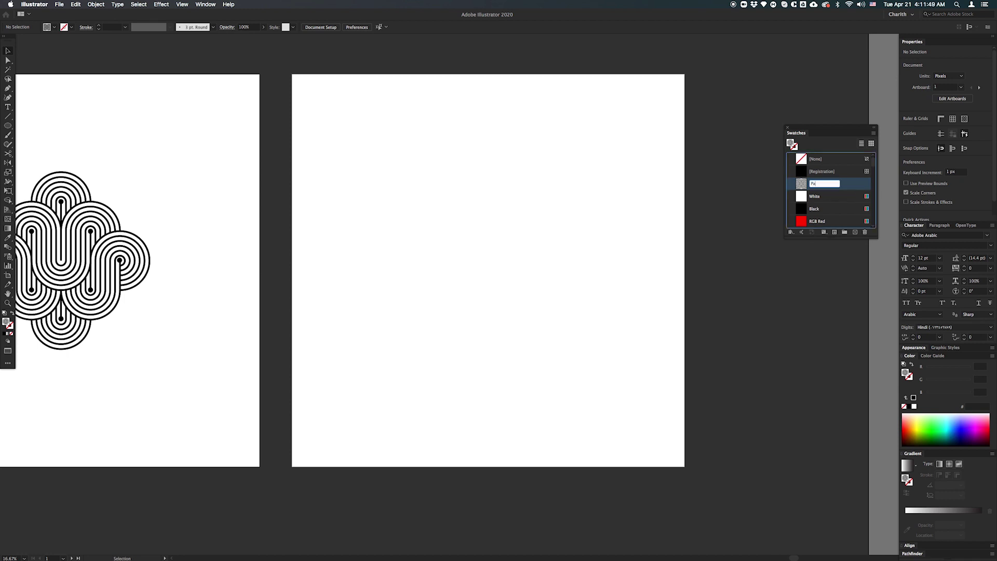
{"action": "type", "text": "Pattern"}
{"action": "key", "text": "Return"}
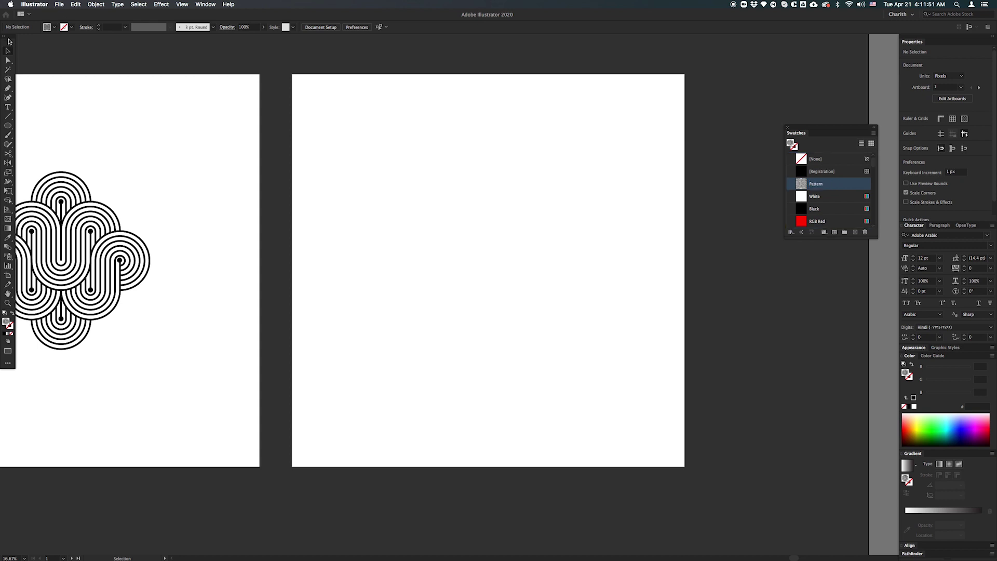
Step: Draw a 4000 x 4000 px rectangle covering the second artboard and fill it with the Pattern swatch
{"action": "left_click_drag", "start_coordinate": [8, 127], "coordinate": [43, 128]}
{"action": "left_click_drag", "start_coordinate": [292, 73], "coordinate": [684, 466]}
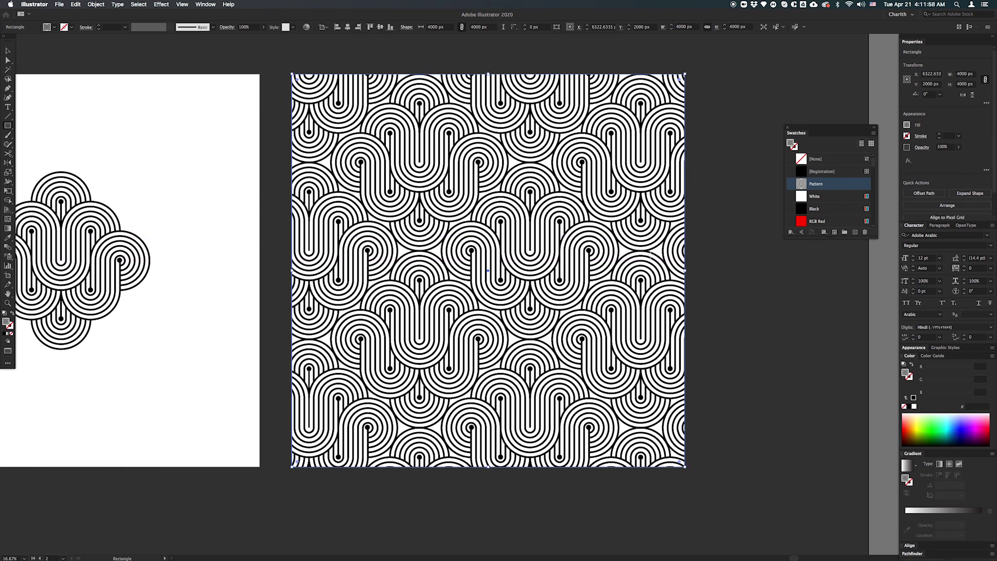
{"action": "left_click", "coordinate": [820, 160]}
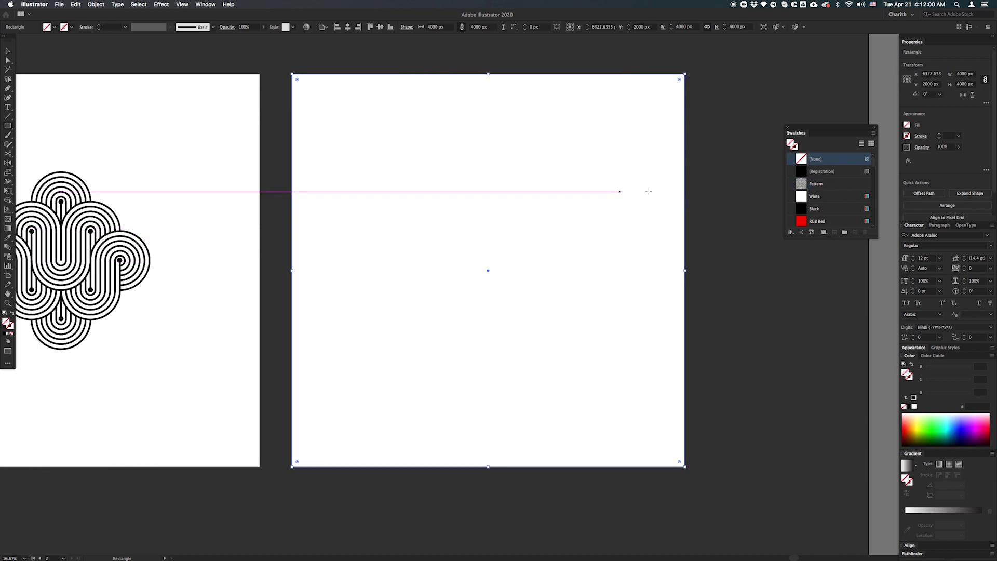
{"action": "left_click", "coordinate": [815, 187]}
Step: Deselect the rectangle and examine its pattern fill close up in full-screen mode
{"action": "key", "text": "super+shift+a"}
{"action": "key", "text": "z"}
{"action": "left_click_drag", "start_coordinate": [471, 224], "coordinate": [571, 236]}
{"action": "key", "text": "f"}
{"action": "key", "text": "f"}
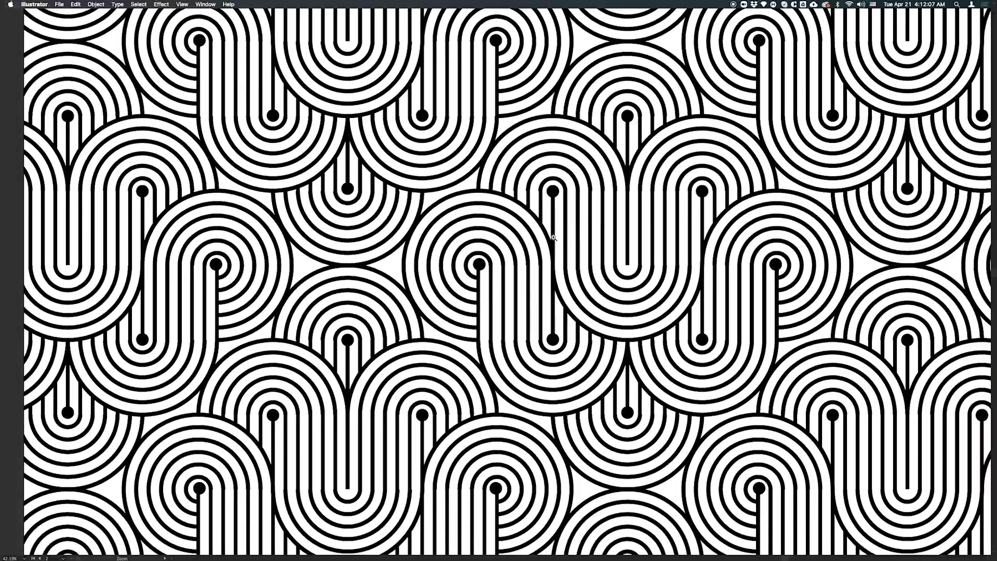